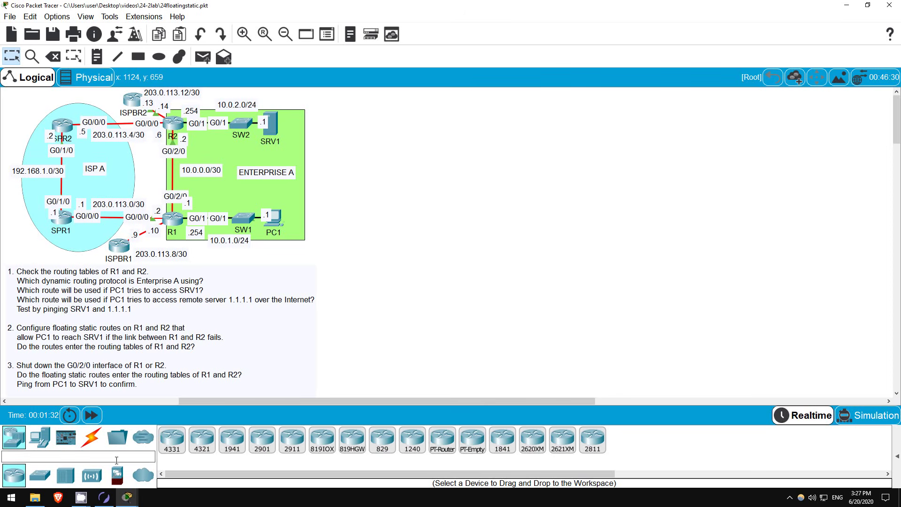
Step: Switch to Boson NetSim and preview the Router Basics II and VLANs labs under CCNA 200-301
left_click(105, 498)
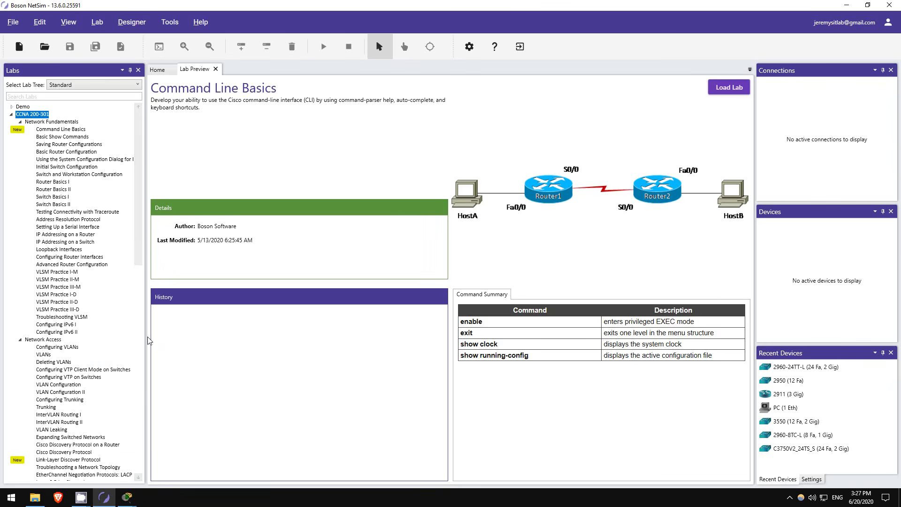
left_click(61, 190)
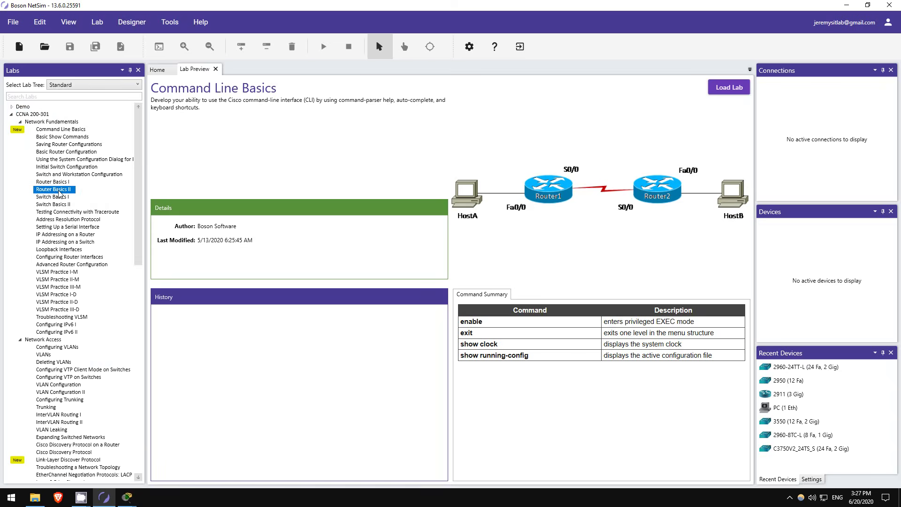
scroll(55, 199, "down", 1)
scroll(55, 200, "down", 3)
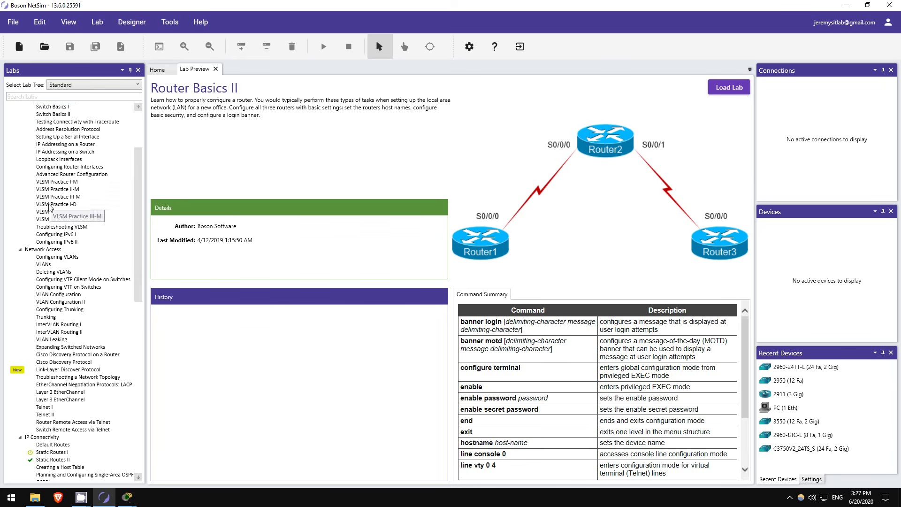
left_click(53, 265)
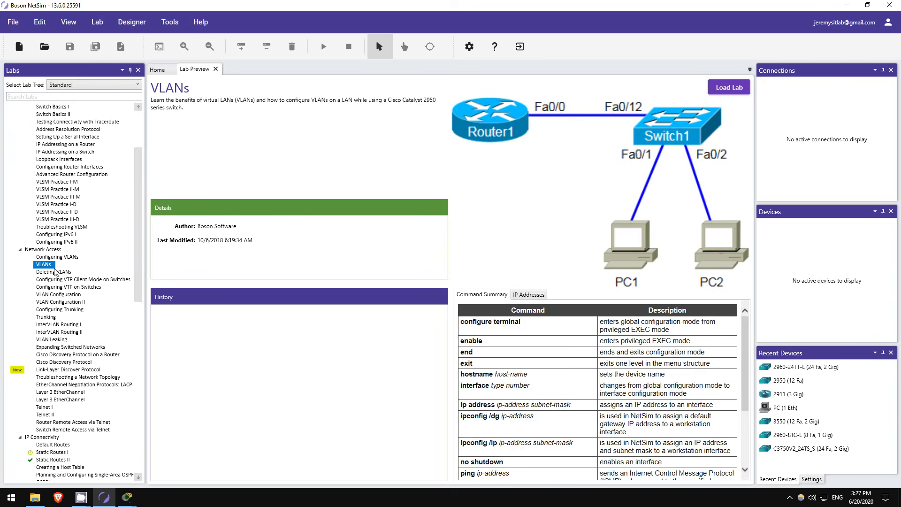
Step: Preview the Layer 3 EtherChannel lab and the OSPF II and Troubleshooting OSPF labs
scroll(56, 273, "down", 3)
left_click(55, 333)
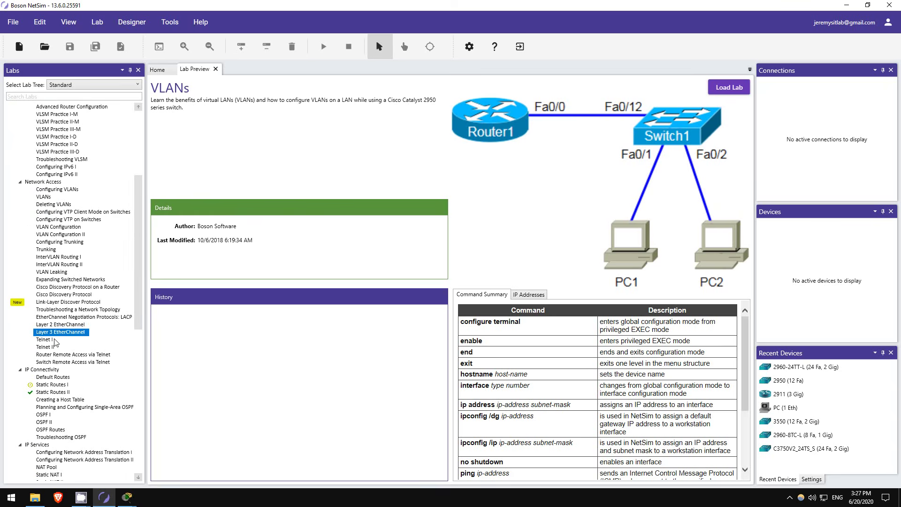
scroll(70, 320, "down", 2)
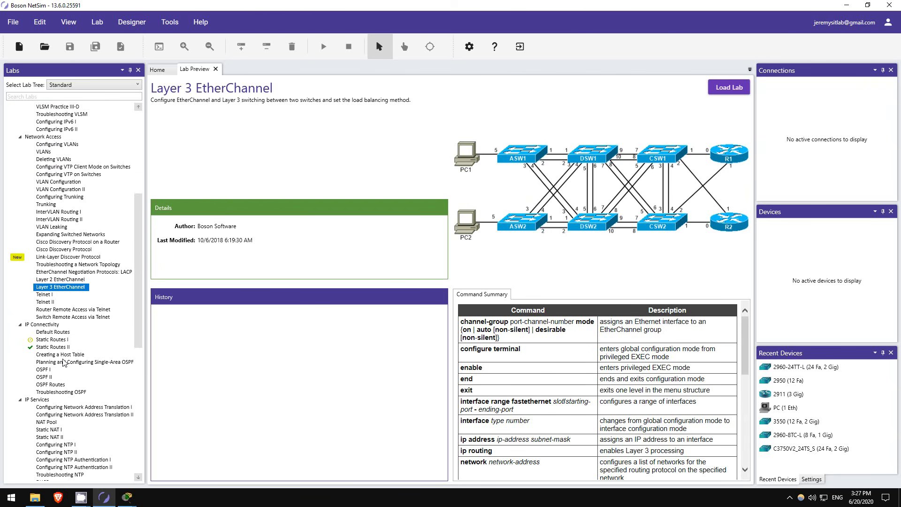
left_click(48, 378)
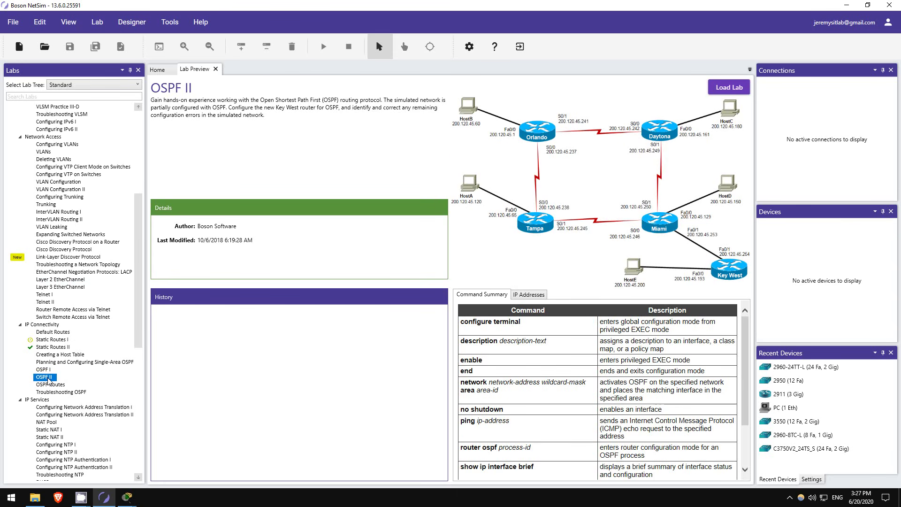
left_click(61, 391)
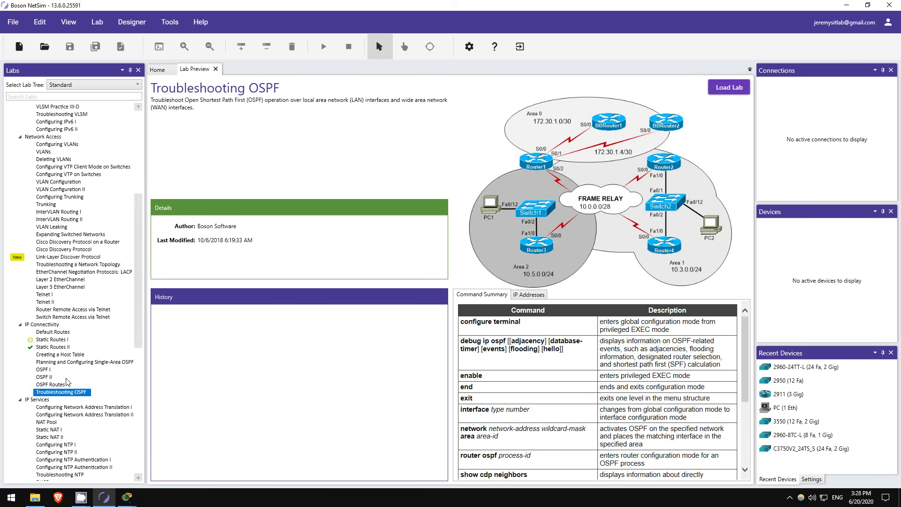
Step: Preview the Configuring NTP II and Troubleshooting DNS II labs under IP Services
scroll(78, 338, "down", 6)
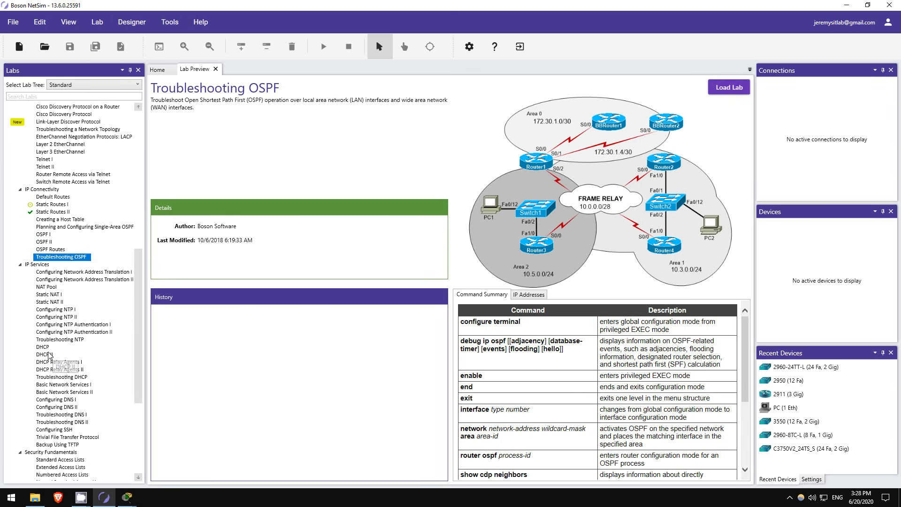
left_click(72, 317)
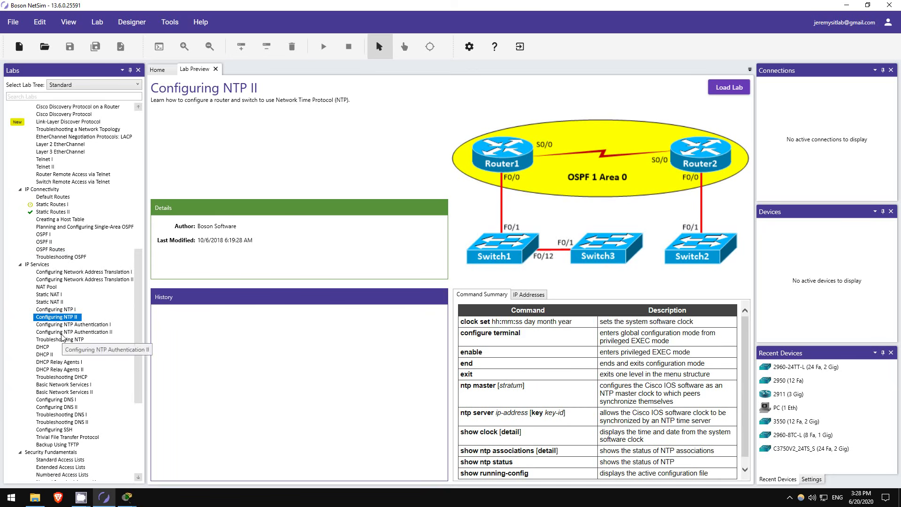
scroll(61, 337, "down", 2)
left_click(80, 378)
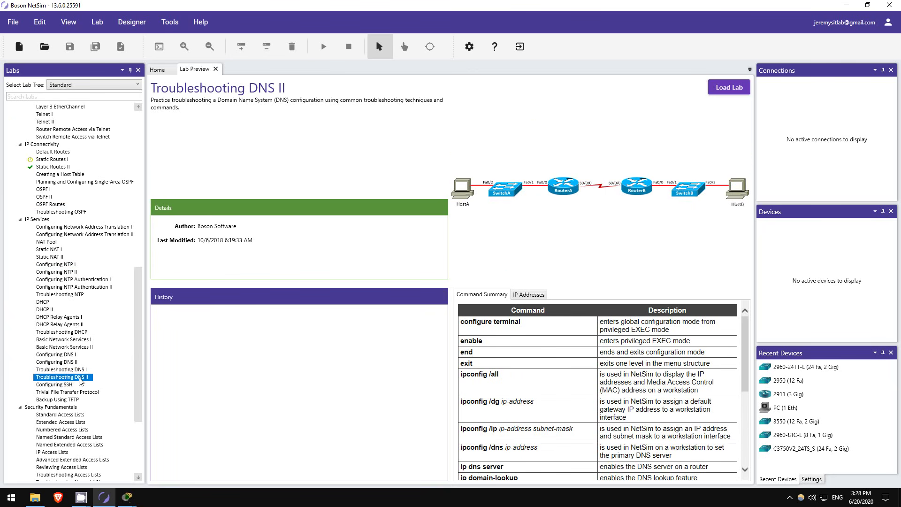
Step: Preview Security Fundamentals labs, including Named Extended Access Lists, Troubleshooting ACLs 3, Configuring a Wireless Lan Controller and Enhancing Switch Security 1
scroll(80, 381, "down", 2)
left_click(71, 400)
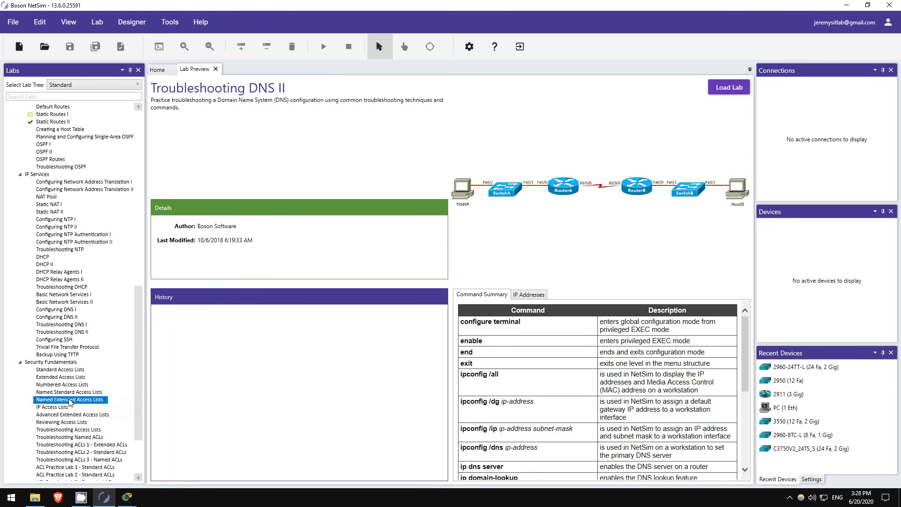
scroll(78, 384, "down", 4)
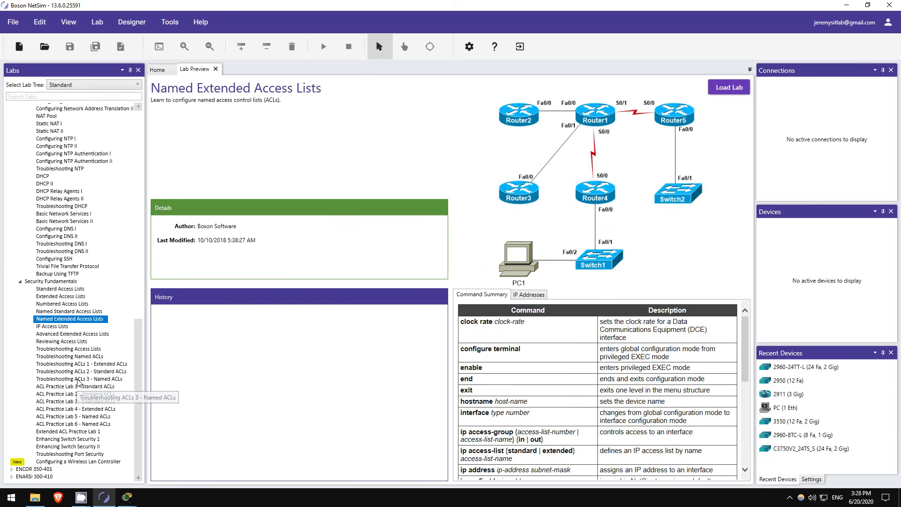
left_click(78, 380)
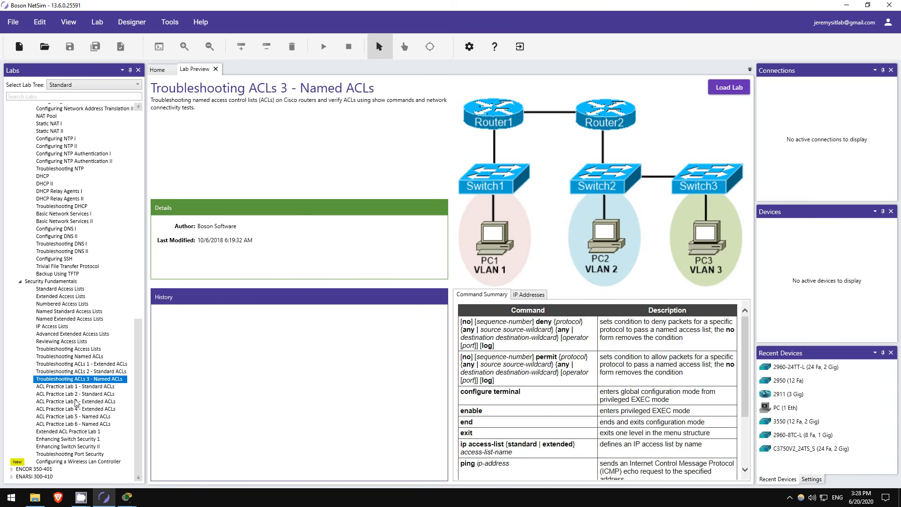
left_click(70, 461)
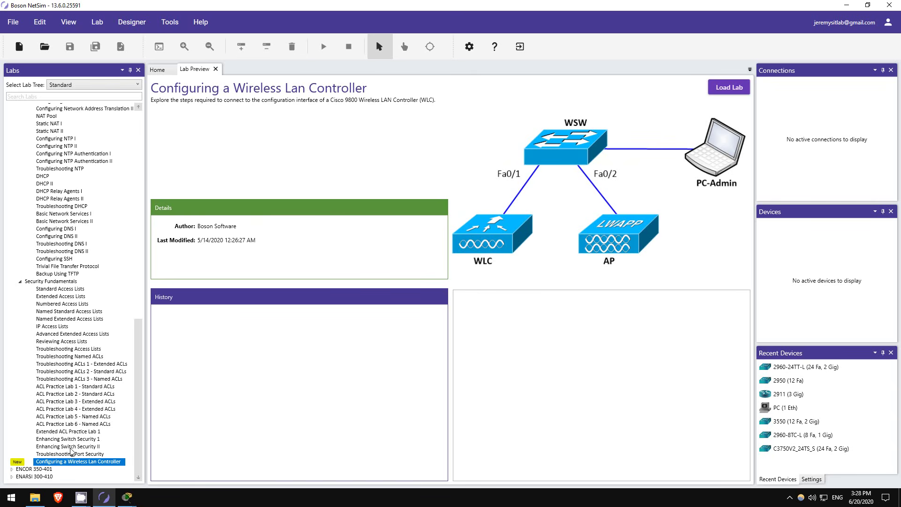
left_click(73, 439)
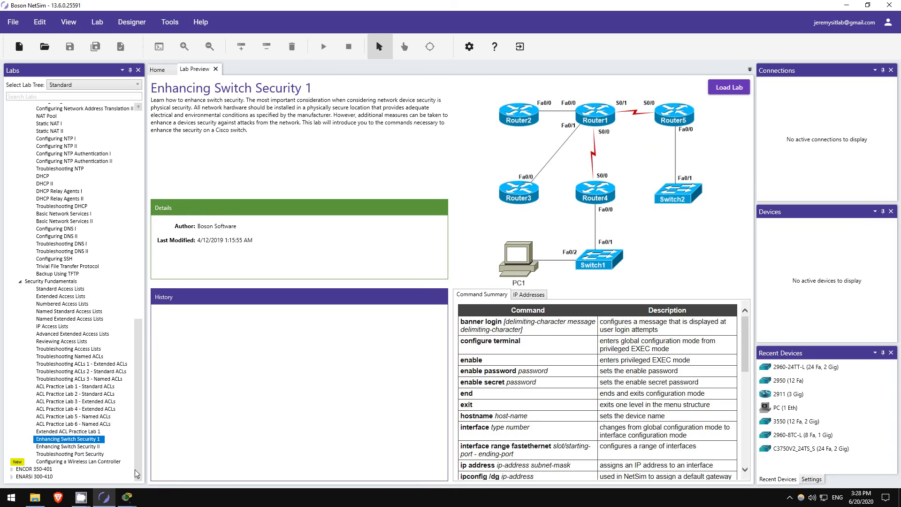
mouse_move(126, 496)
left_click(69, 453)
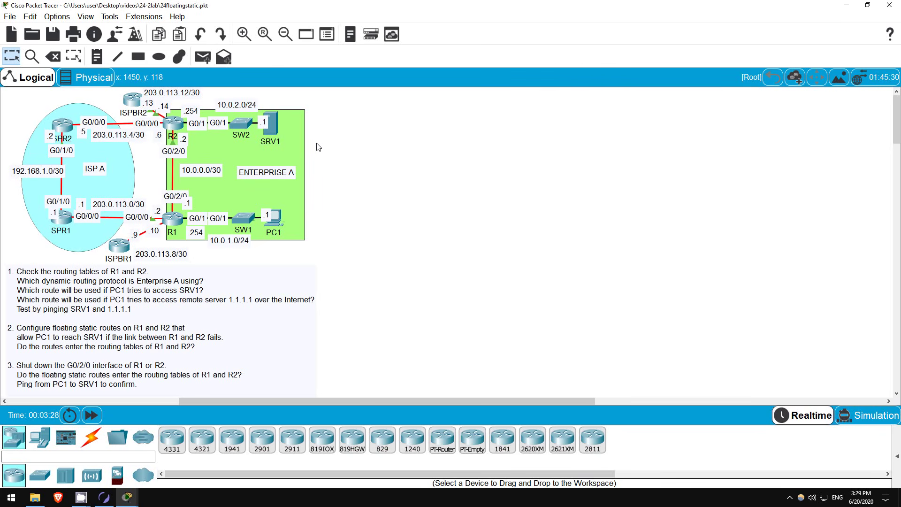
Step: Open router R1's command line and enter privileged EXEC mode
left_click(172, 219)
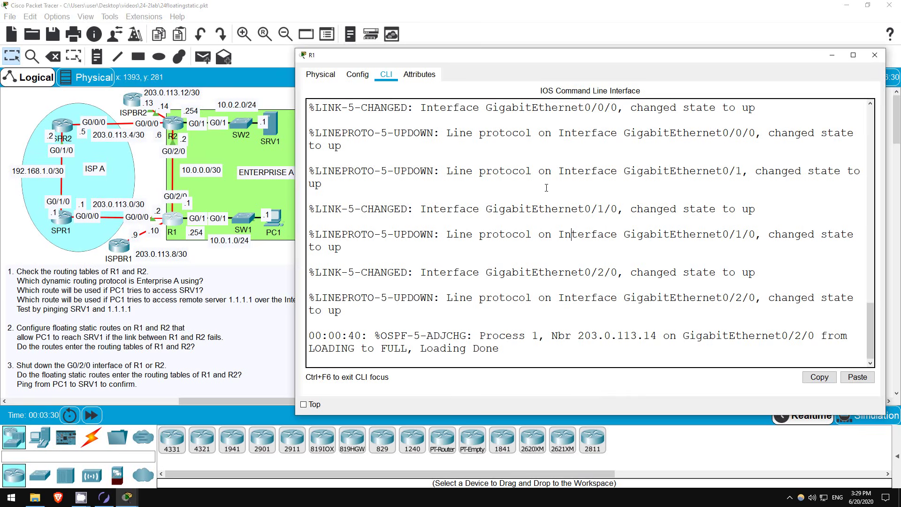
key("Return")
key("Return")
type("en")
key("Return")
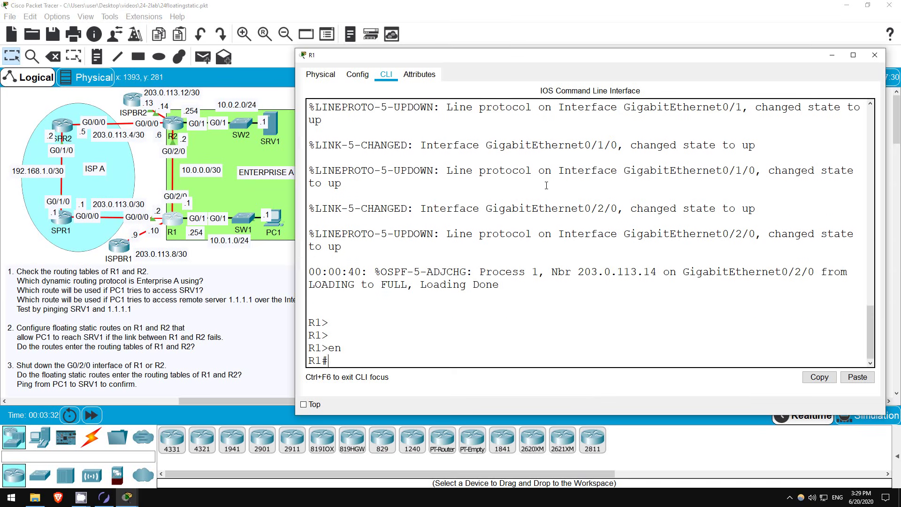
Step: Display R1's full routing table with the command sh ip route
type("sh iup")
key("BackSpace")
key("BackSpace")
type("p route")
key("Return")
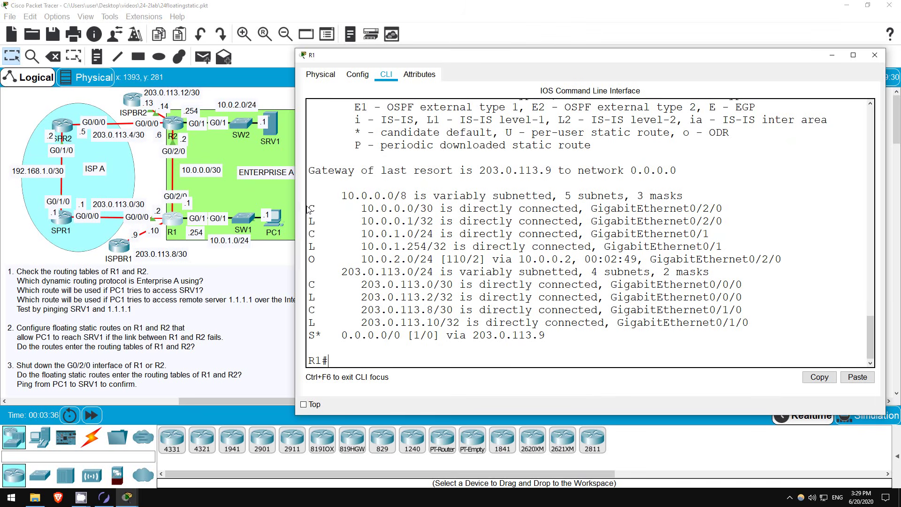
Step: Examine the connected and local 10.0.x.x entries, the default route and the 10.0.2.0/24 route in R1's routing table
left_click_drag(308, 207, 733, 248)
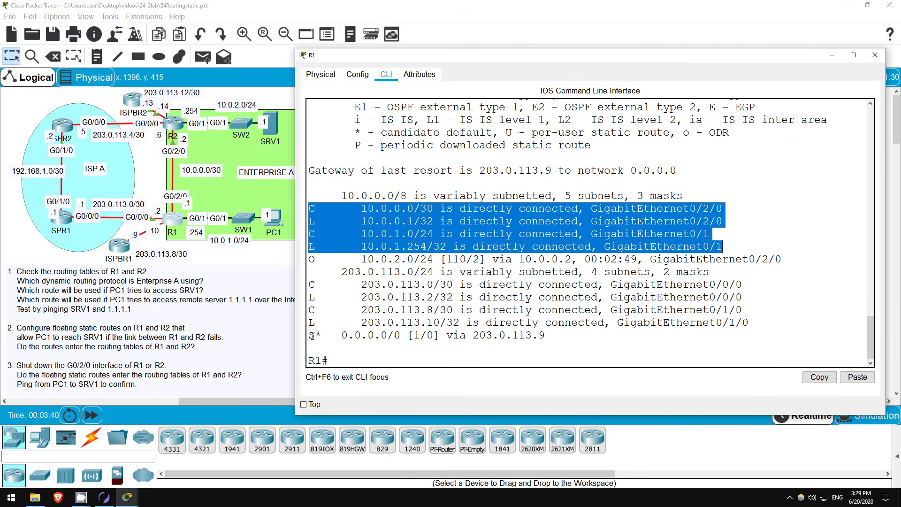
left_click_drag(312, 336, 545, 336)
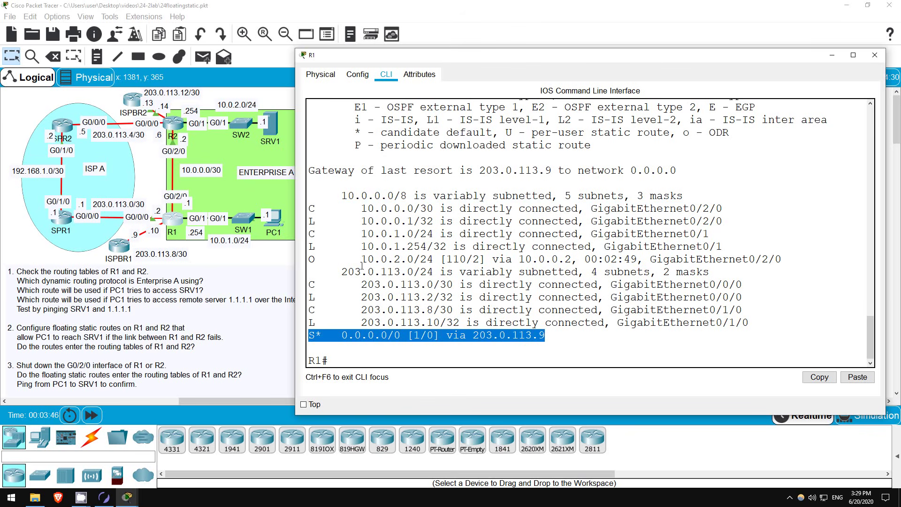
left_click(338, 272)
left_click_drag(359, 259, 570, 262)
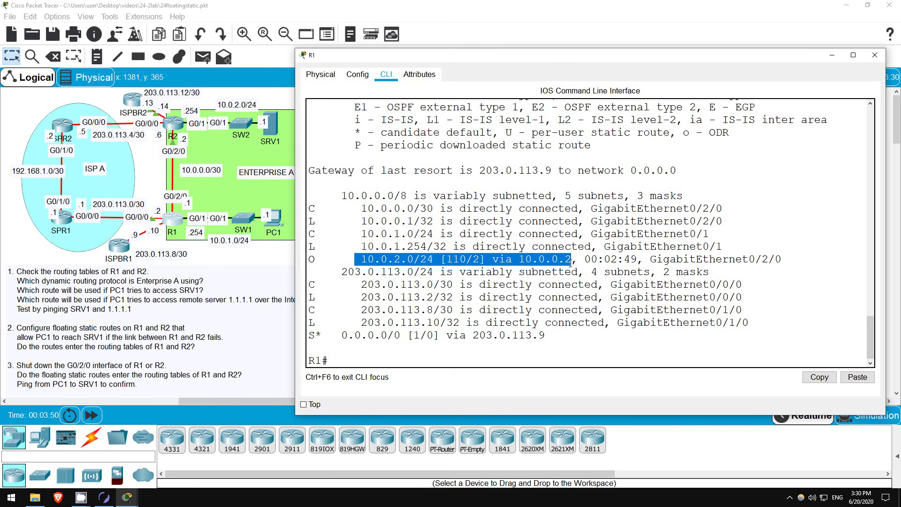
left_click(577, 252)
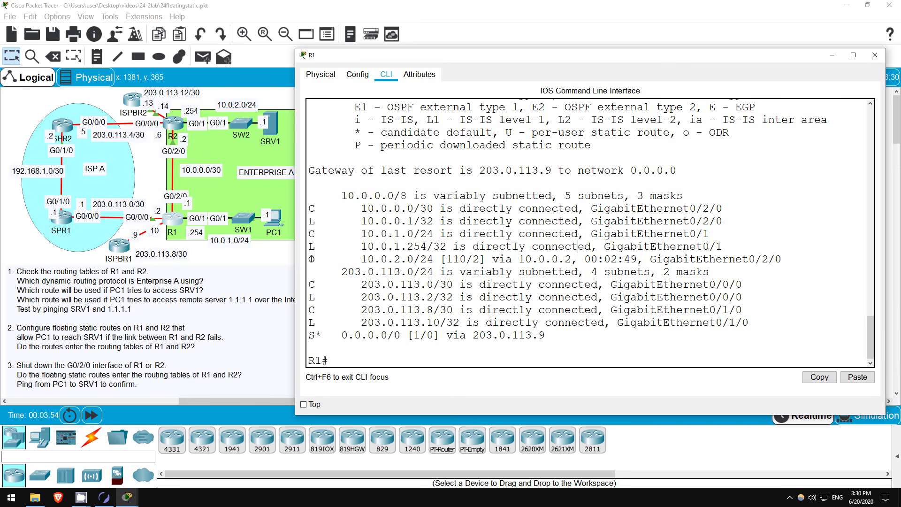
Step: Look up the 10.0.2.0/24 route's code in the legend to identify Enterprise A's dynamic routing protocol
left_click_drag(309, 259, 322, 260)
scroll(498, 242, "up", 2)
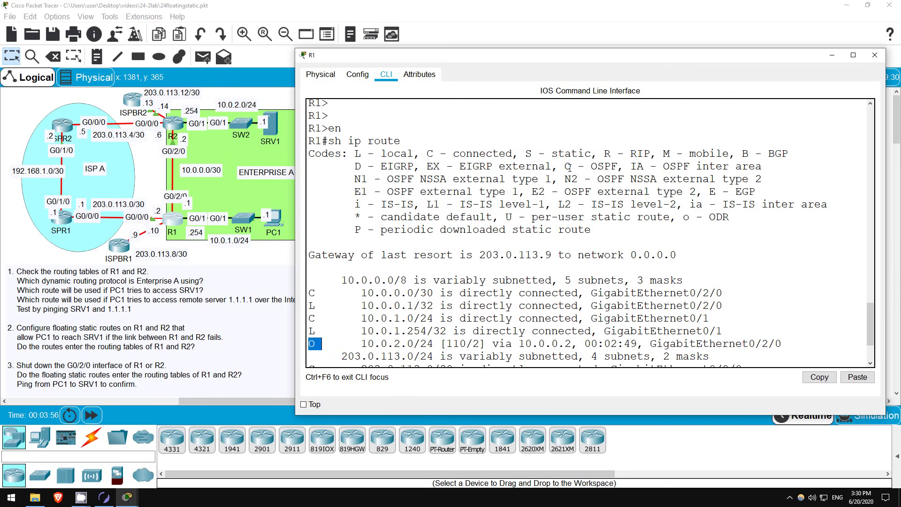
left_click_drag(565, 166, 617, 166)
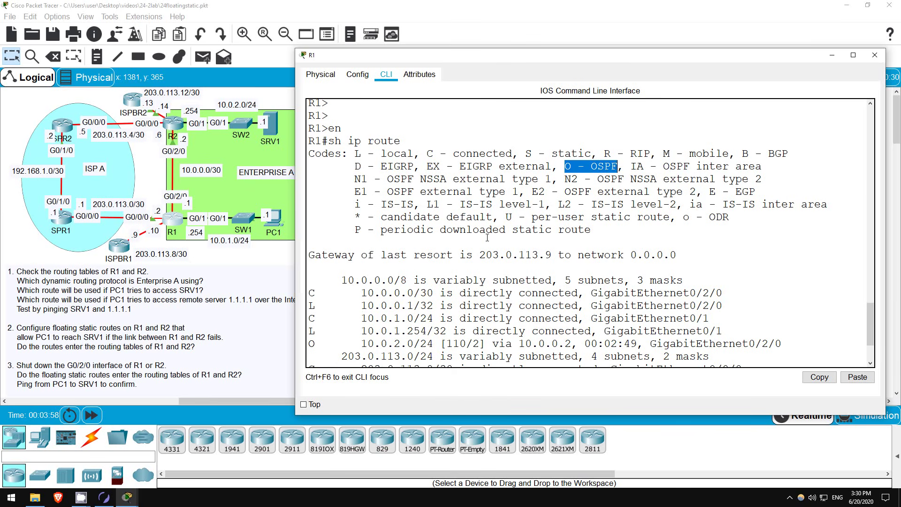
scroll(454, 256, "down", 2)
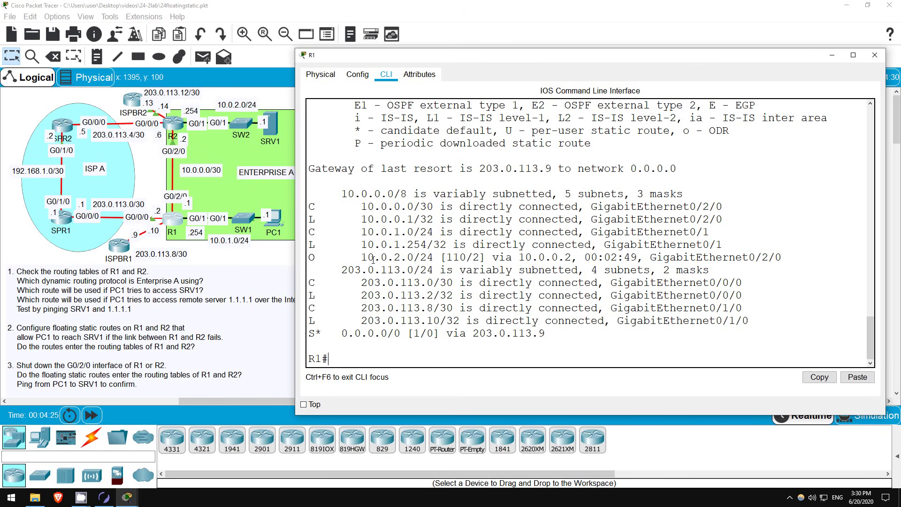
Step: Check which R1 routes PC1's traffic uses to reach SRV1 and the remote server 1.1.1.1
left_click_drag(356, 257, 572, 258)
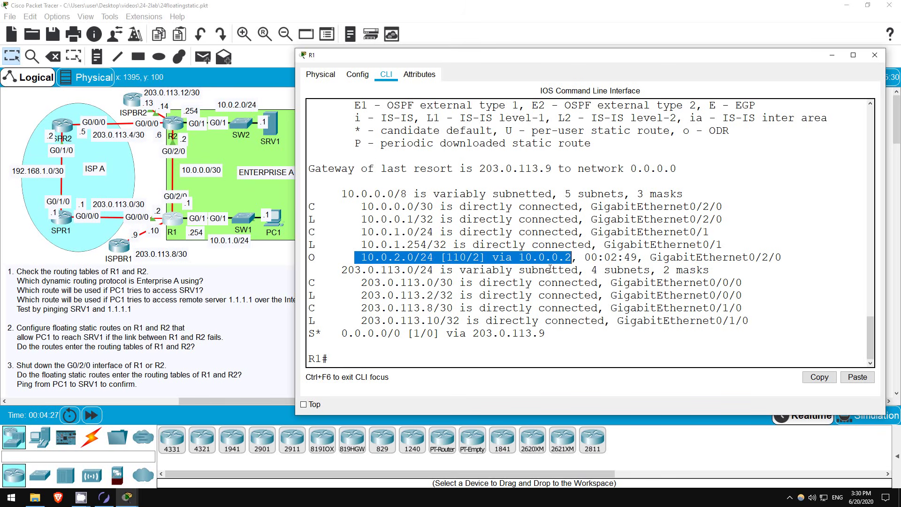
left_click(355, 362)
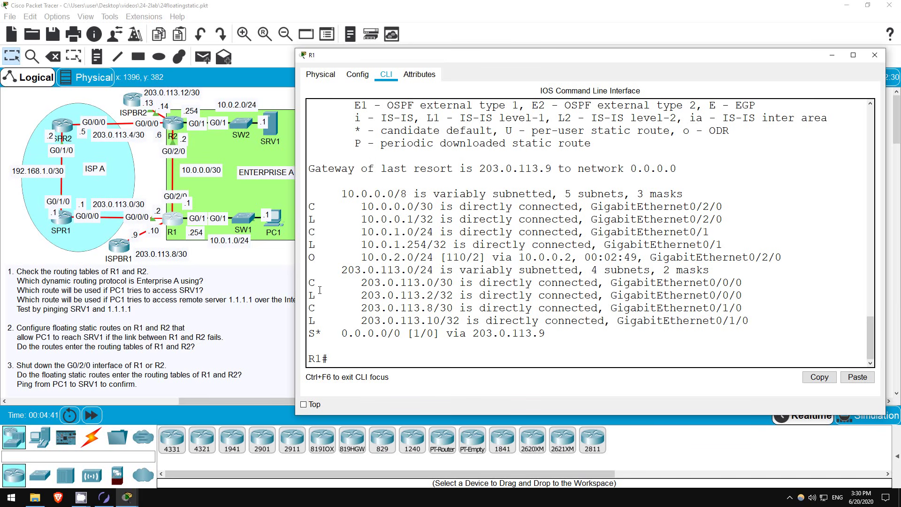
left_click_drag(311, 333, 497, 342)
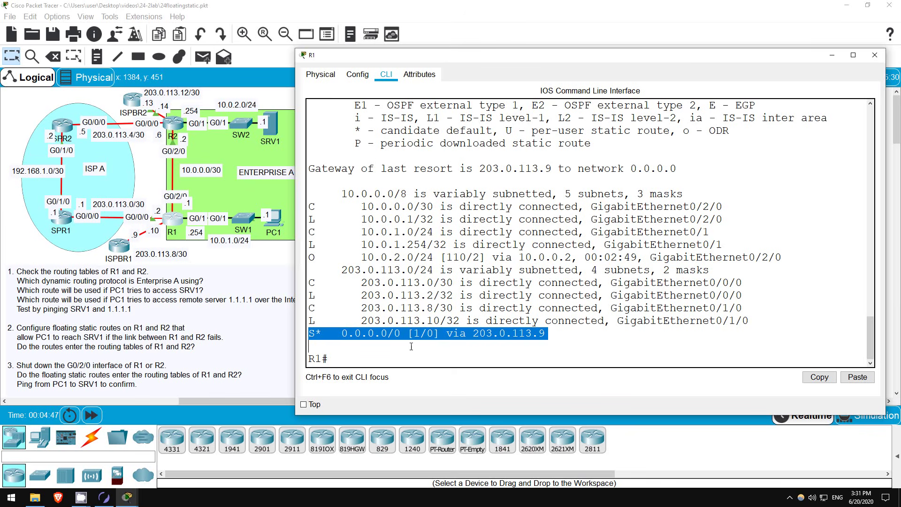
left_click(416, 360)
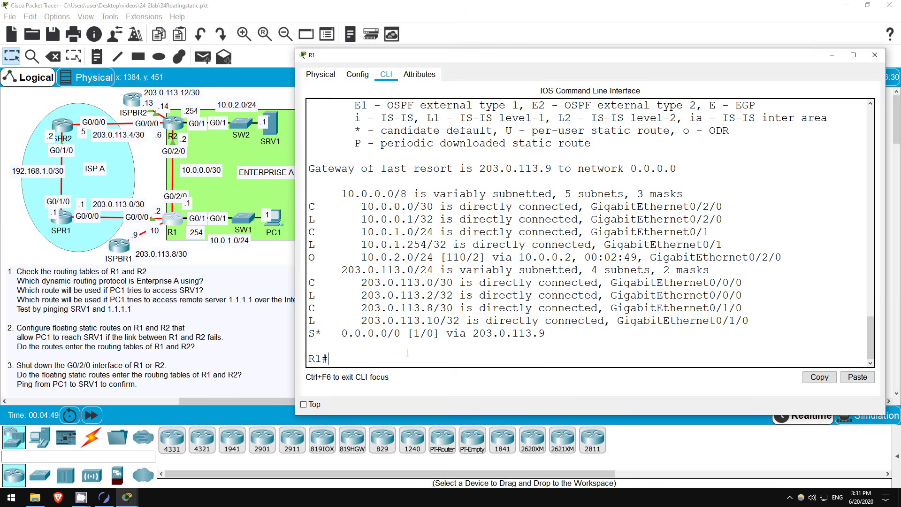
Step: Open router R2's command line and enter privileged EXEC mode
left_click(173, 124)
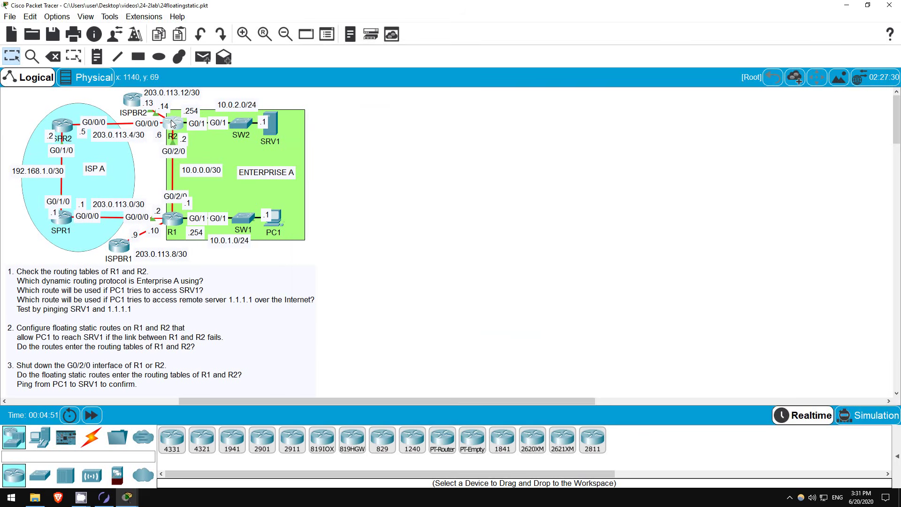
left_click(172, 124)
key("Return")
key("Return")
type("en")
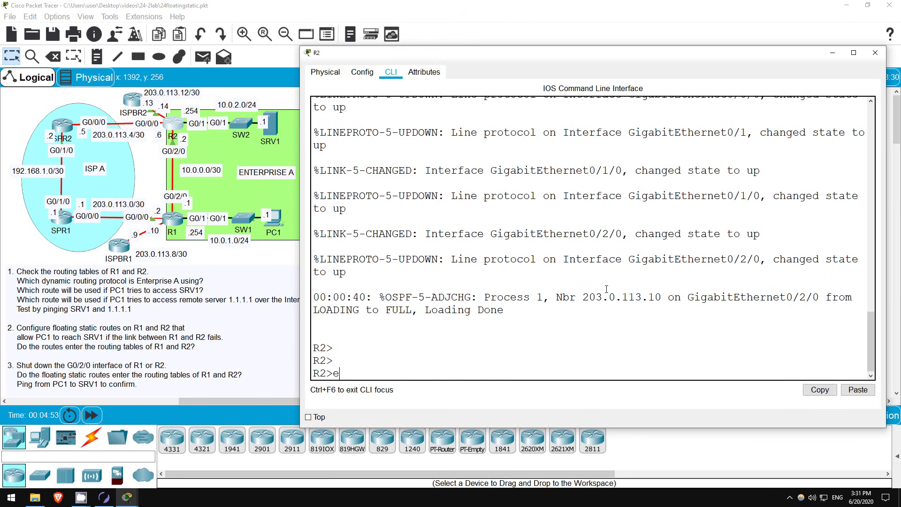
key("Return")
Step: Display R2's full routing table with the command sh ip route
type("sh ip route")
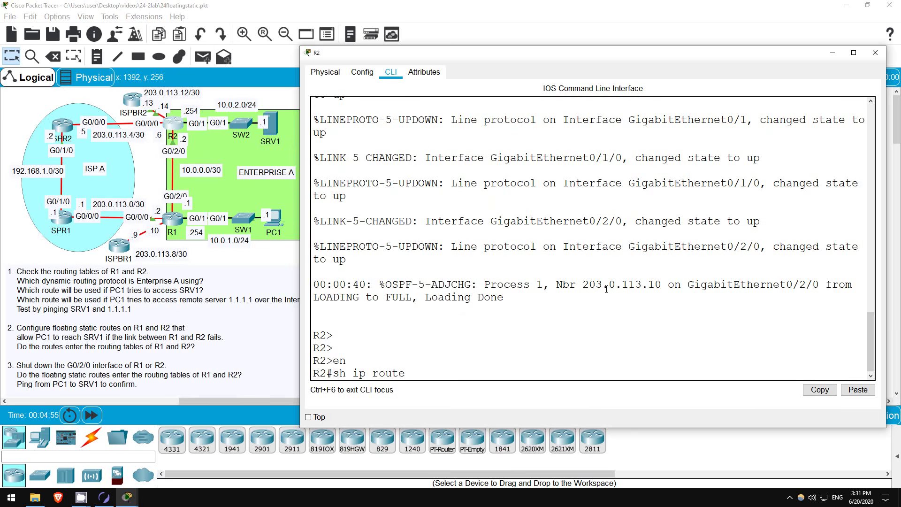
key("Return")
key("space")
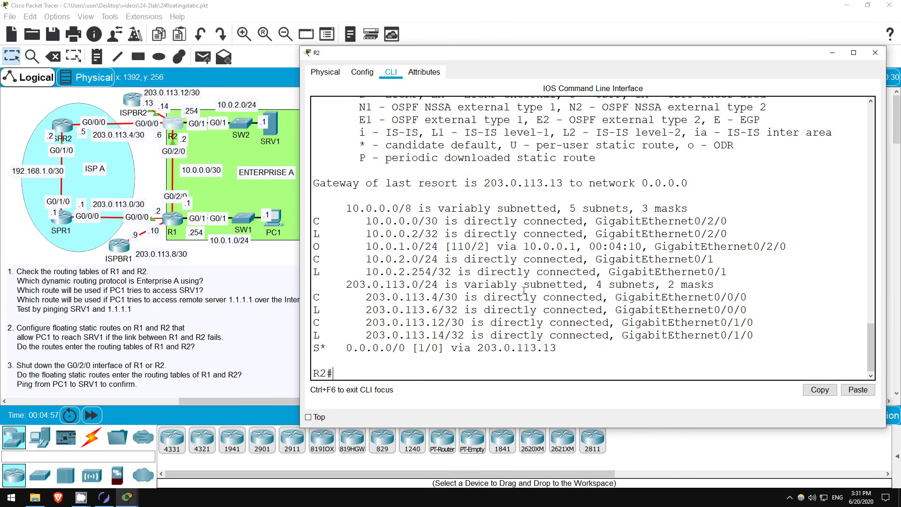
Step: Examine R2's directly connected routes, its default route and its OSPF route to 10.0.1.0/24
left_click_drag(314, 221, 352, 234)
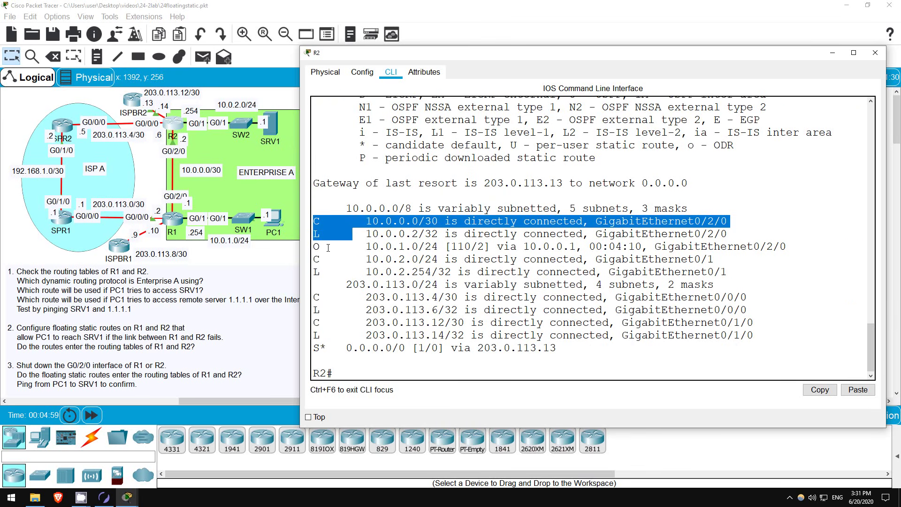
left_click_drag(316, 258, 375, 337)
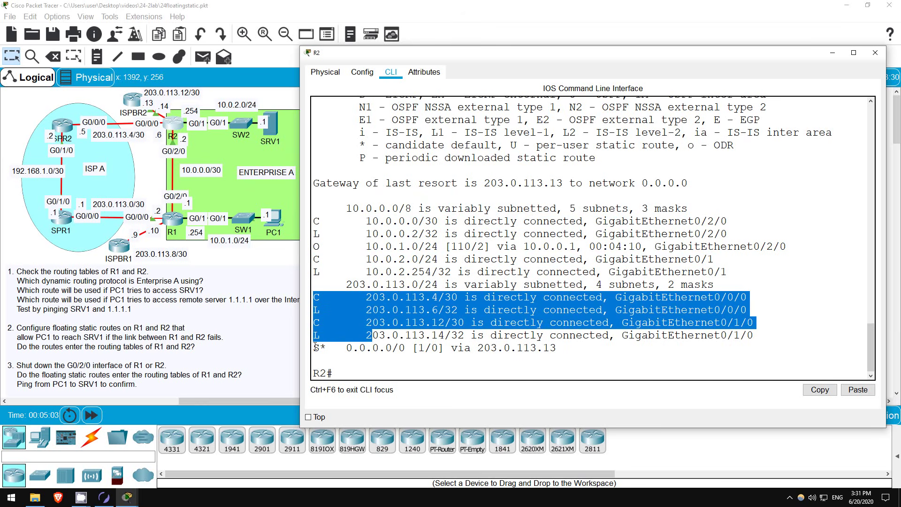
left_click_drag(314, 348, 557, 347)
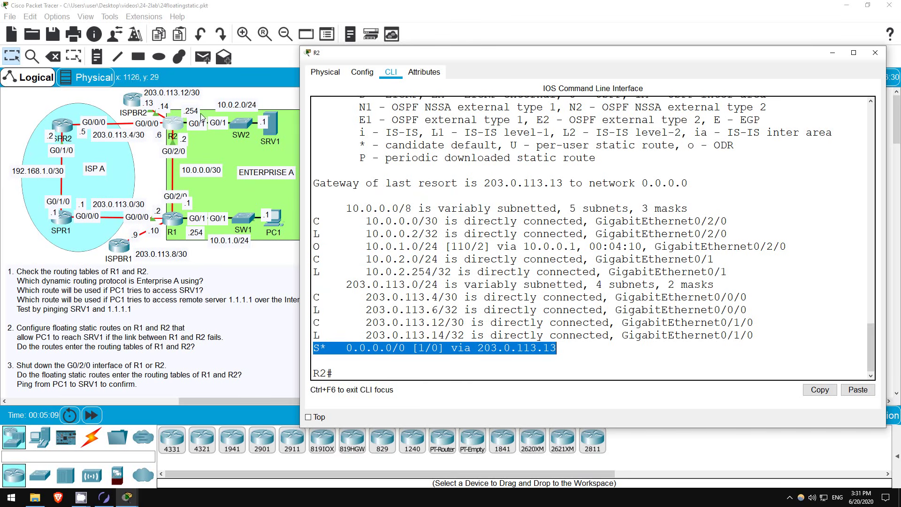
left_click_drag(313, 247, 580, 248)
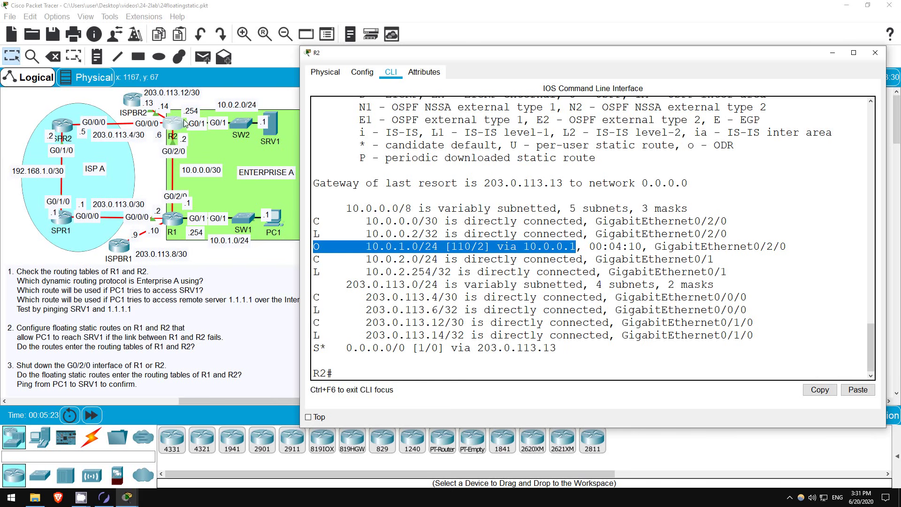
Step: Ping SRV1 at 10.0.2.1 and the remote server 1.1.1.1 from PC1's command prompt
left_click(174, 219)
left_click(269, 218)
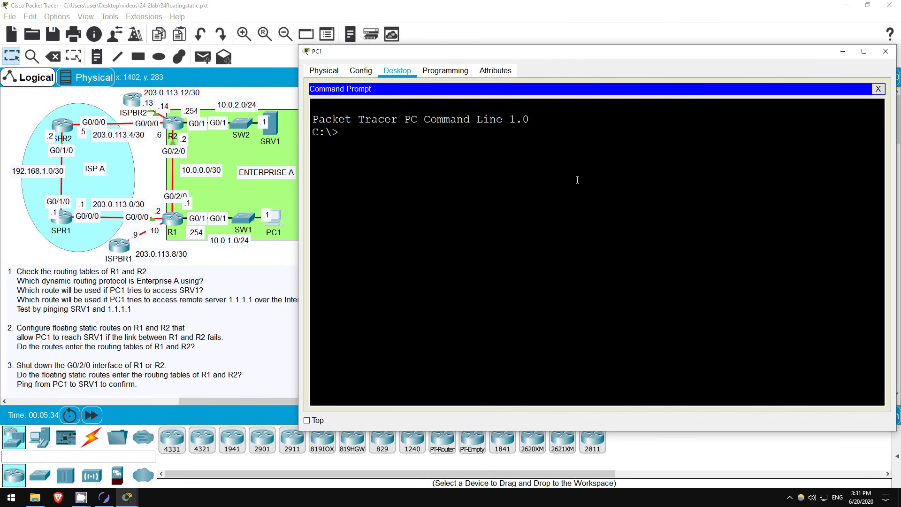
left_click_drag(651, 62, 653, 41)
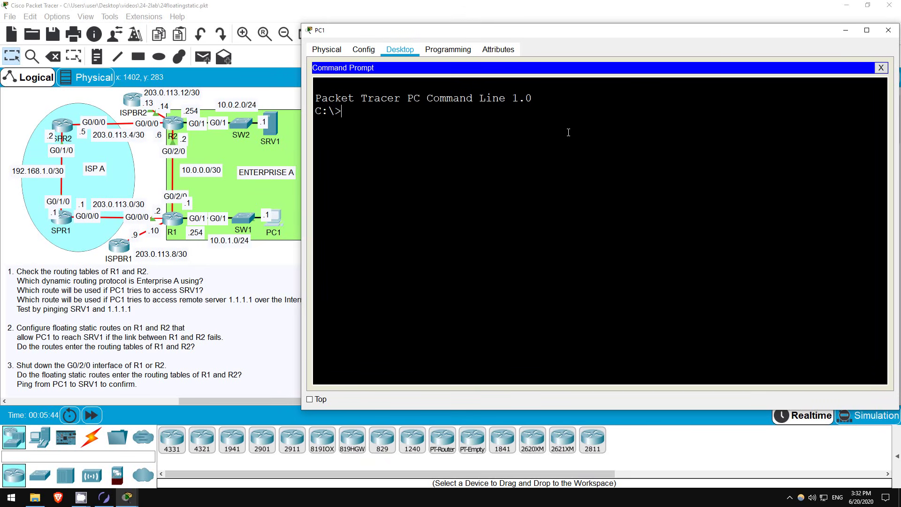
type("ping 10.0.2.1")
key("Return")
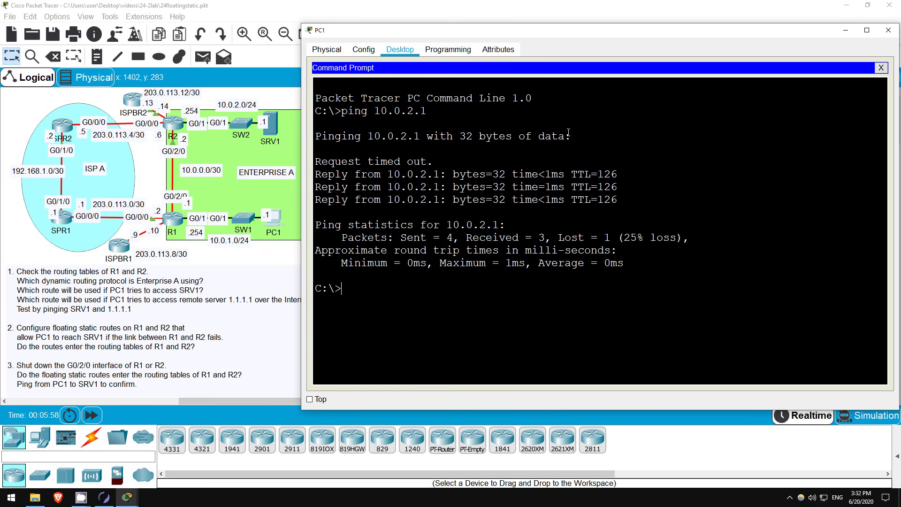
type("ping 1.1.1.1")
key("Return")
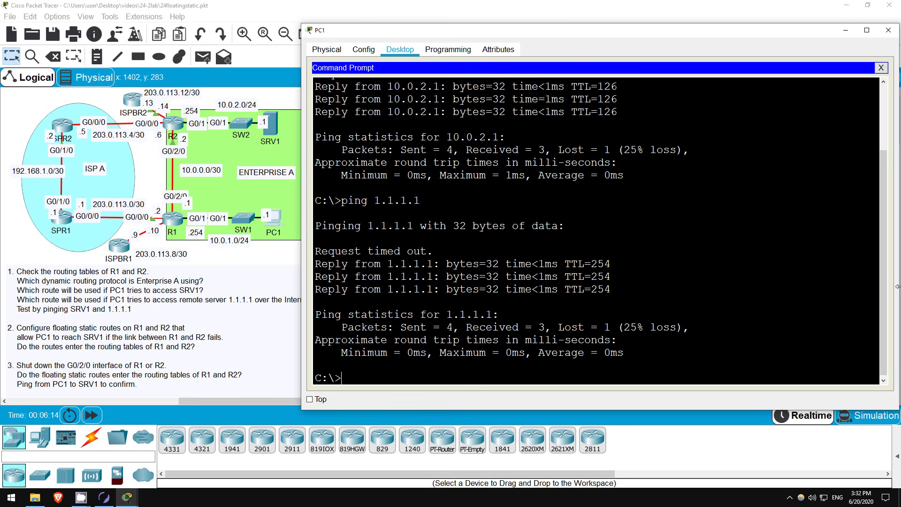
Step: Switch to simulation mode, repeat the ping to 10.0.2.1 from PC1, and bring the topology back into view
left_click(848, 421)
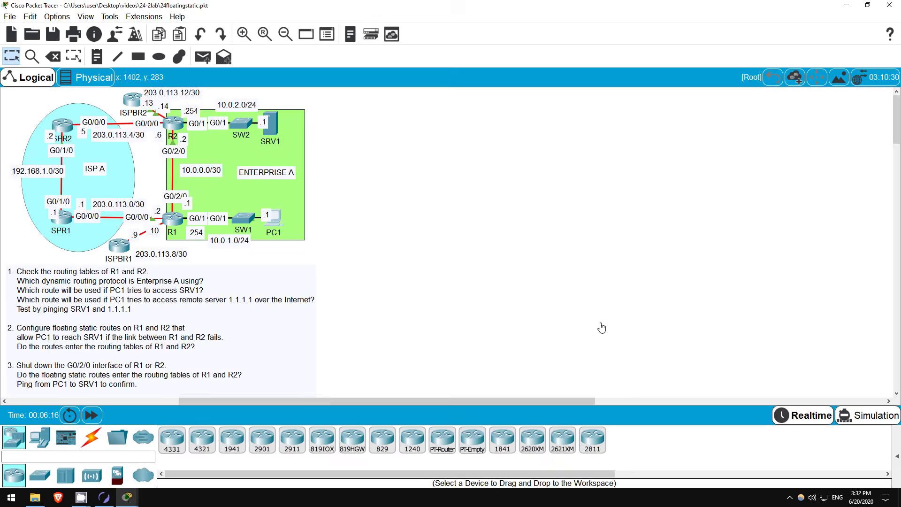
left_click(273, 218)
key("Up")
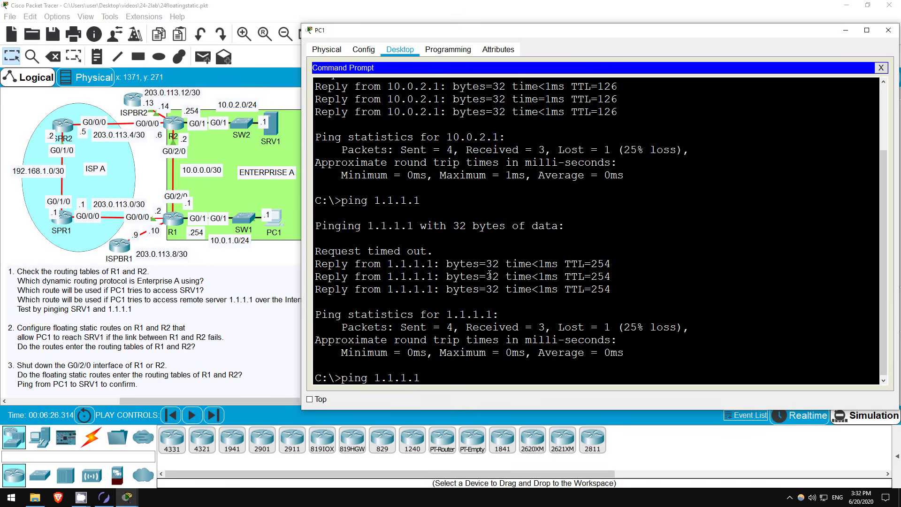
key("Up")
key("Return")
left_click(622, 13)
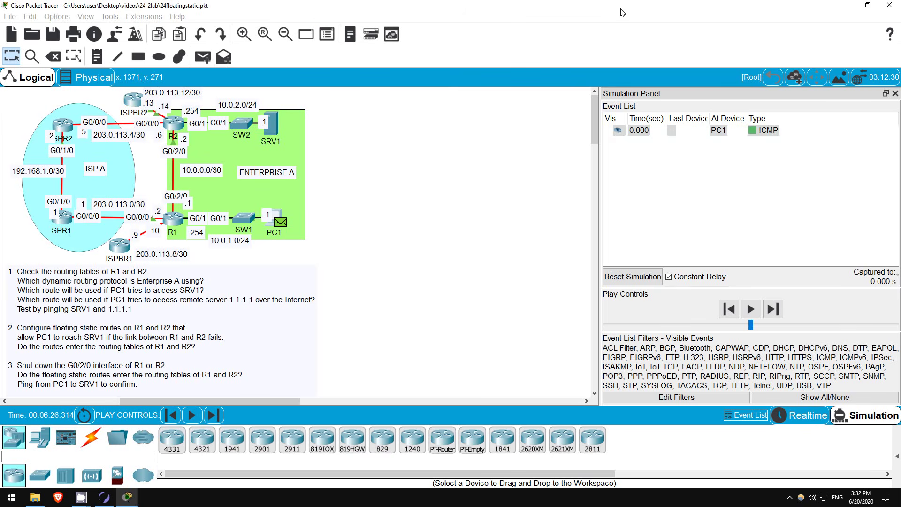
Step: Advance the simulation event by event to trace the ICMP packet from PC1 to SRV1 and back
left_click(773, 309)
left_click(773, 309)
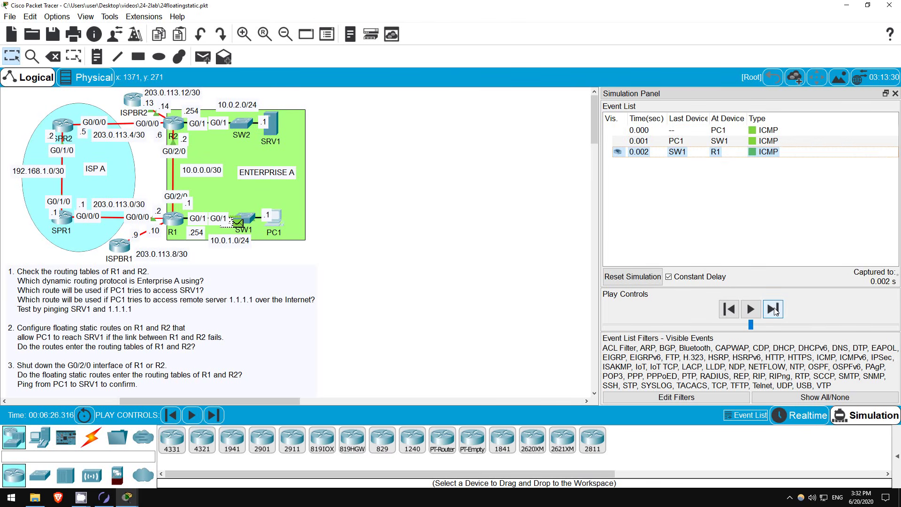
left_click(773, 310)
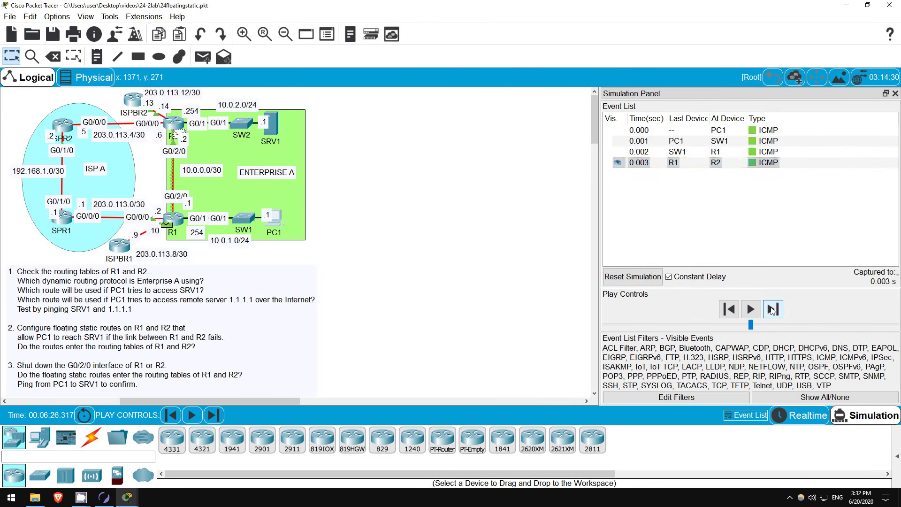
left_click(773, 310)
left_click(772, 310)
left_click(772, 309)
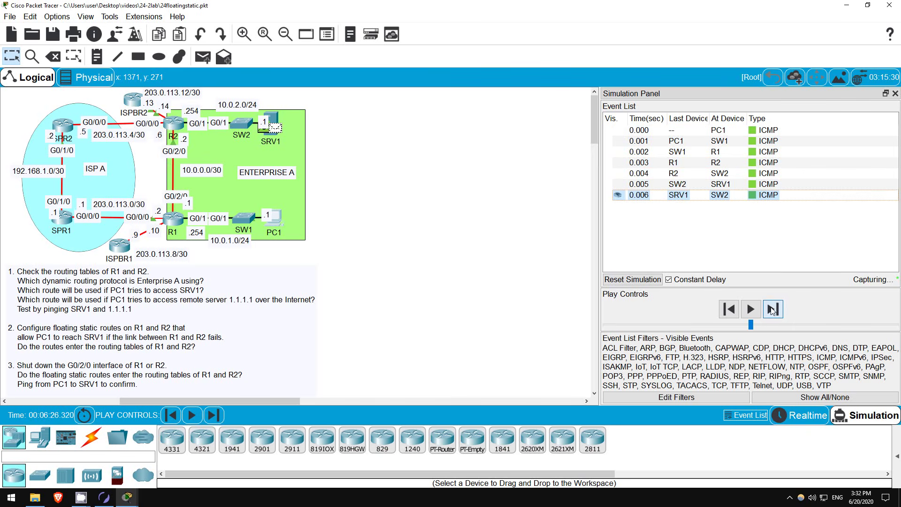
left_click(772, 310)
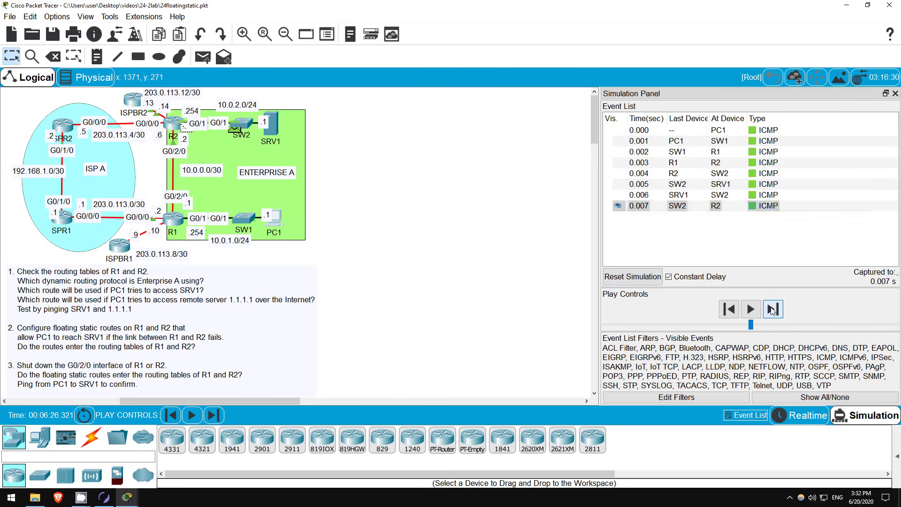
left_click(772, 310)
left_click(772, 309)
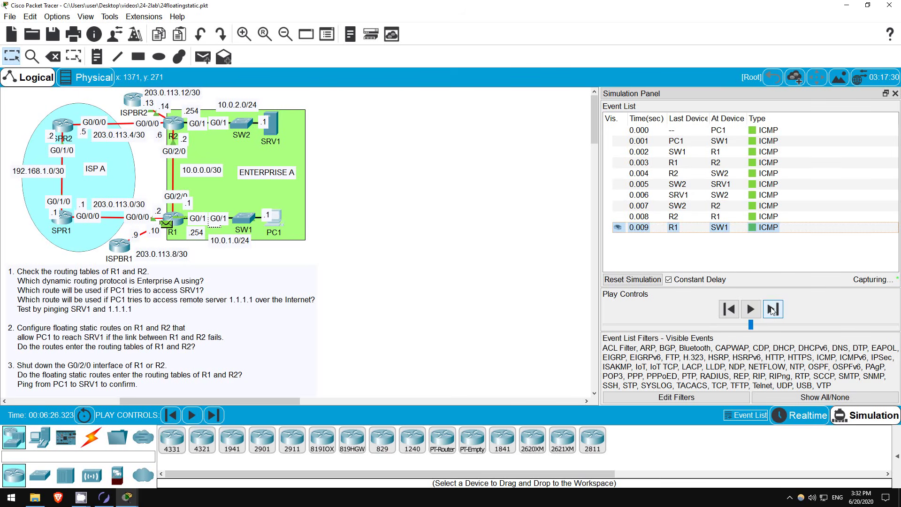
left_click(772, 310)
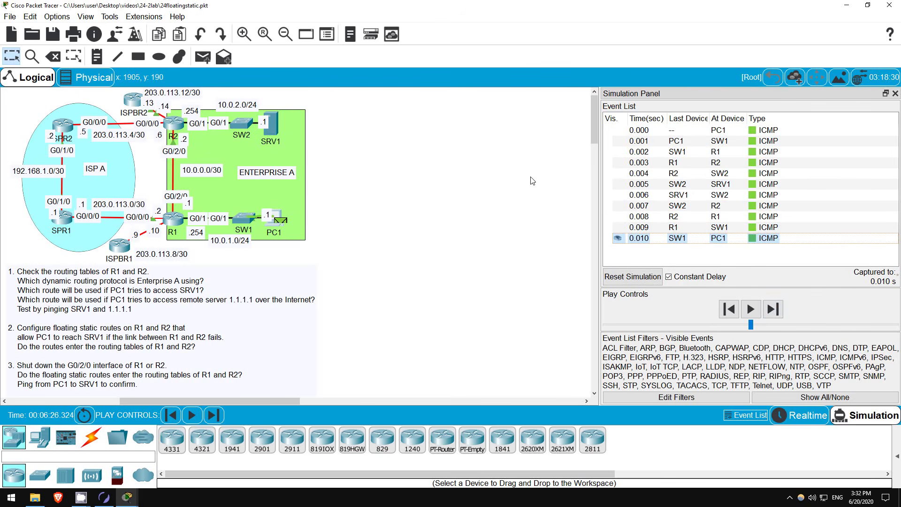
Step: Return to realtime mode and interrupt the ping running on PC1
left_click(797, 415)
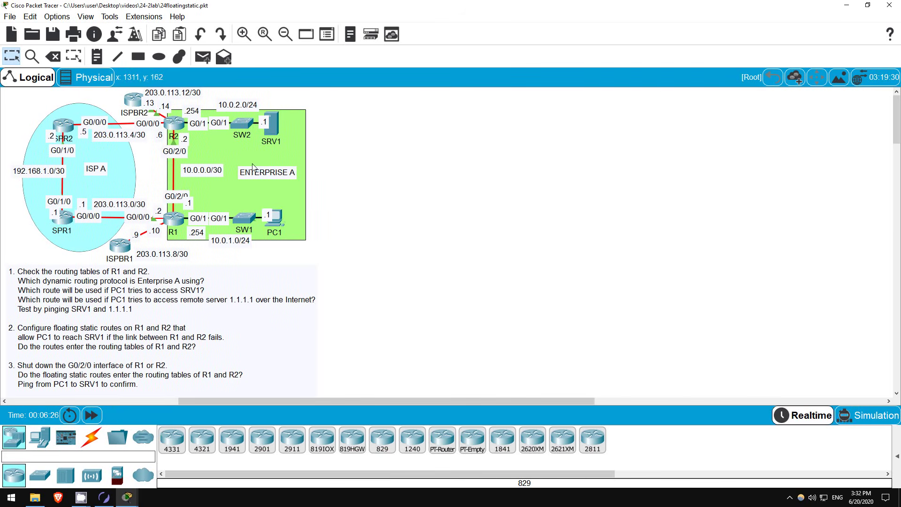
left_click(274, 216)
key("ctrl+c")
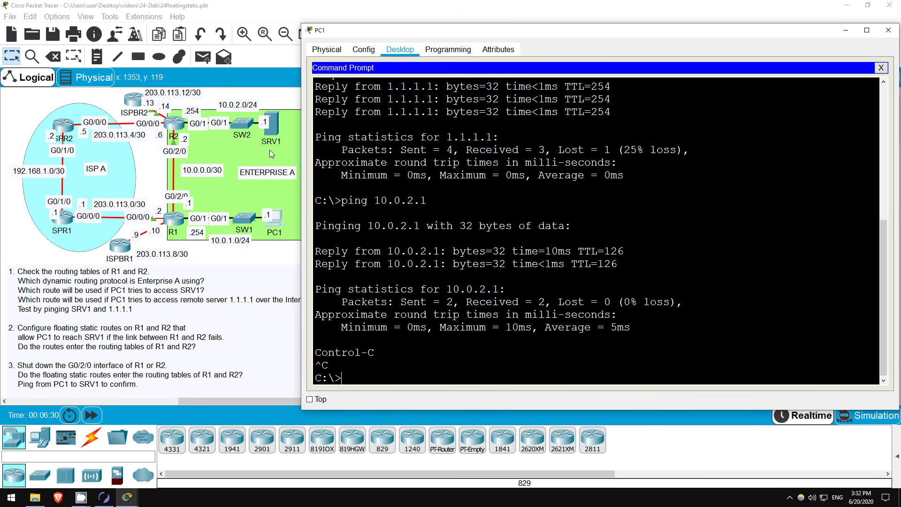
Step: Switch to simulation mode, ping 1.1.1.1 from PC1 again, and bring the topology back into view
left_click(867, 420)
left_click(280, 218)
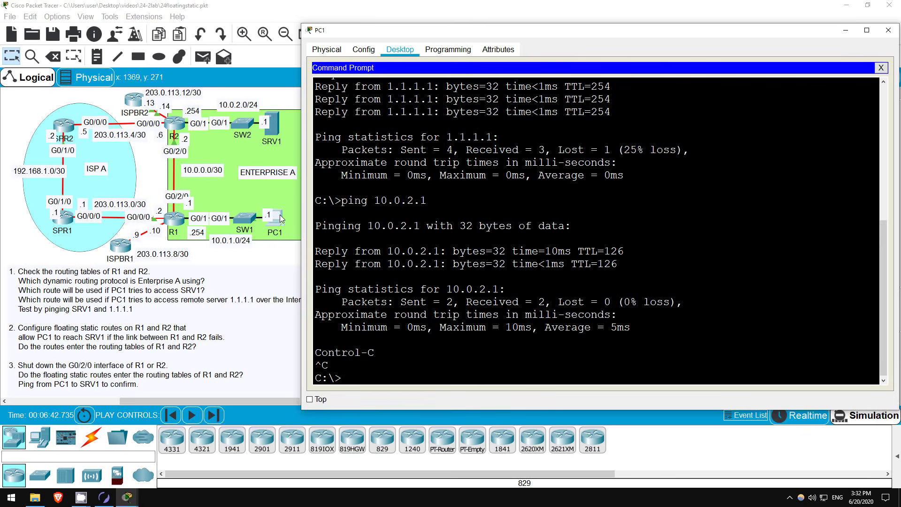
key("Up")
key("Up")
key("Return")
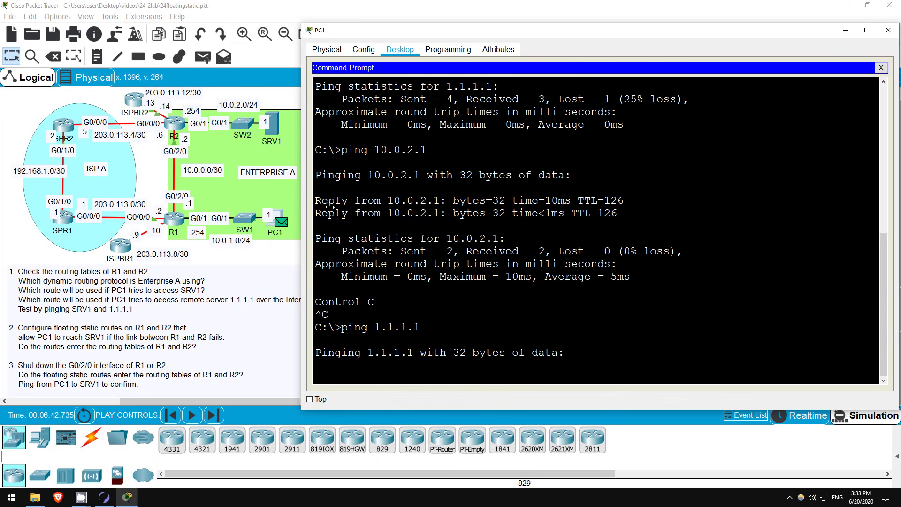
left_click(490, 13)
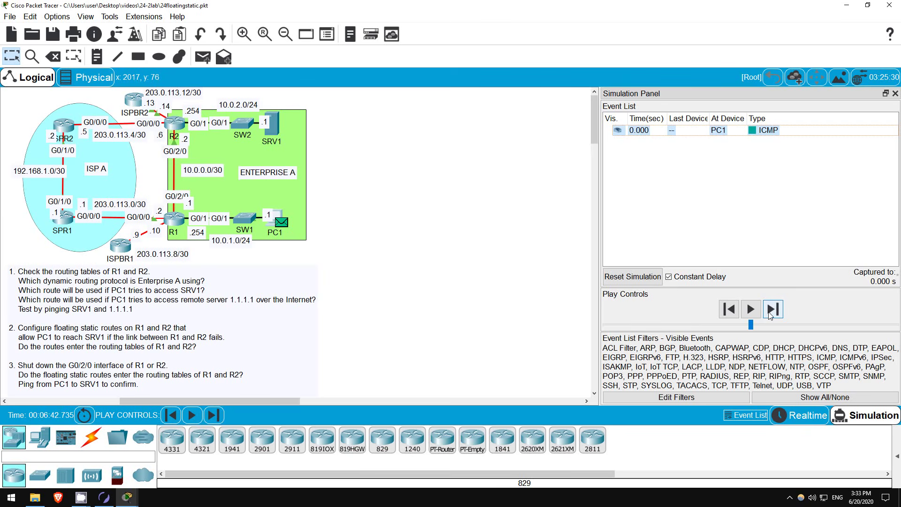
Step: Advance the simulation event by event to trace the ICMP packet for 1.1.1.1 until its reply reaches PC1
left_click(772, 309)
left_click(772, 309)
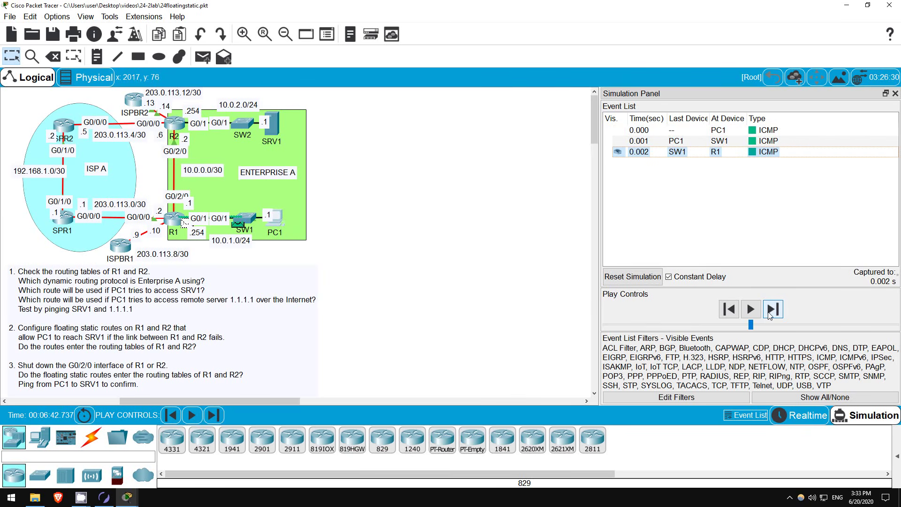
left_click(771, 309)
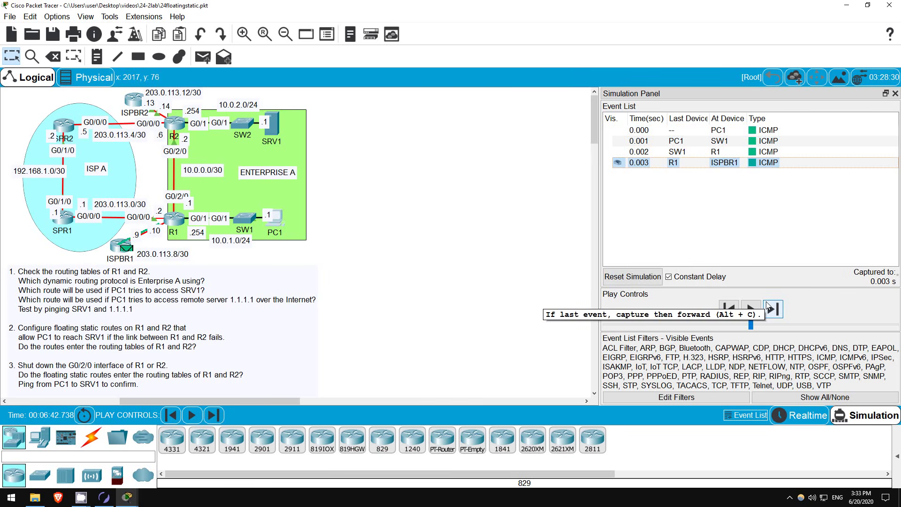
left_click(773, 309)
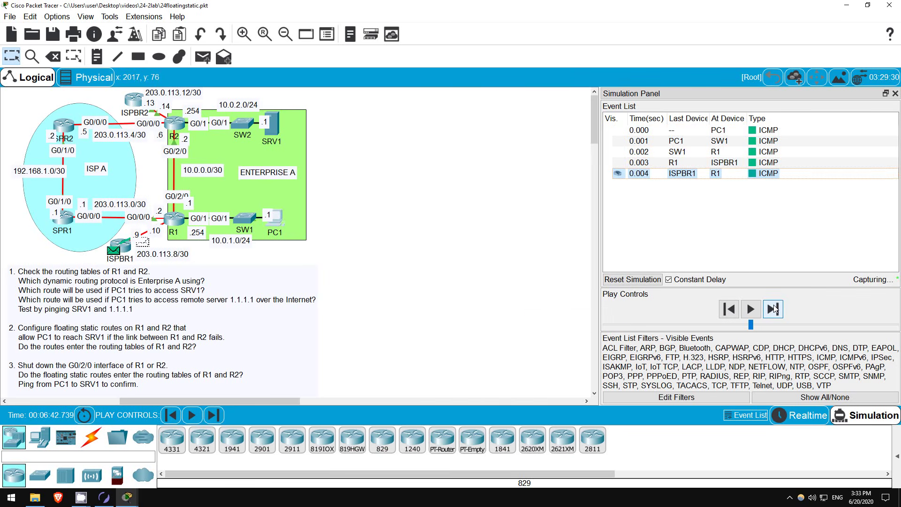
left_click(773, 309)
left_click(773, 309)
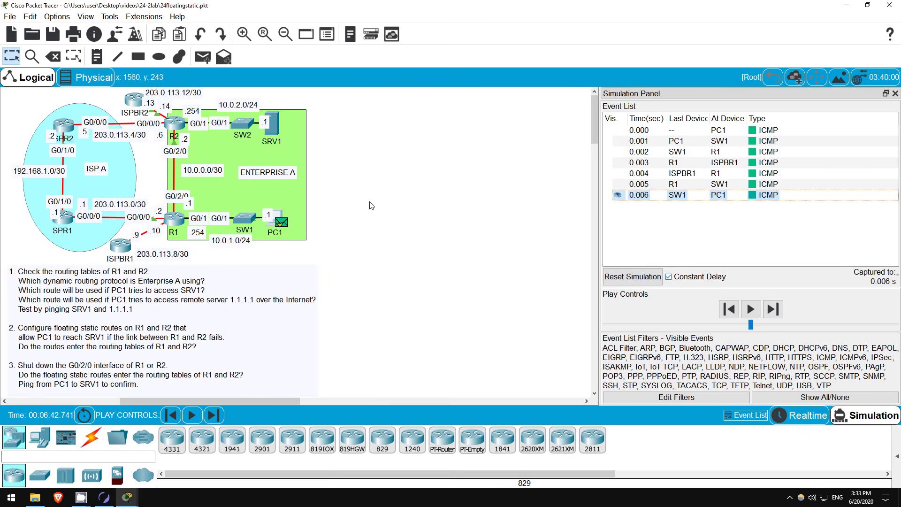
Step: Open router ISPBR1's command line and enter privileged EXEC mode
left_click(120, 246)
key("Return")
key("Return")
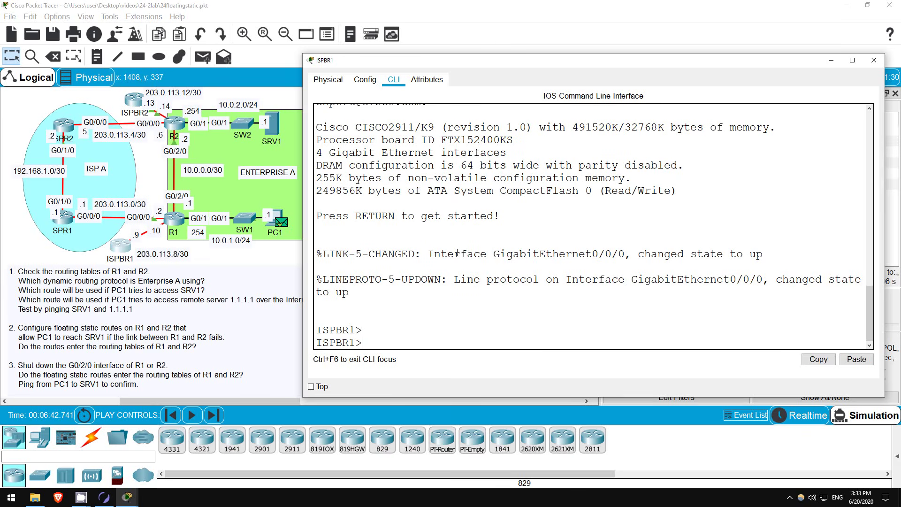
type("en")
key("Return")
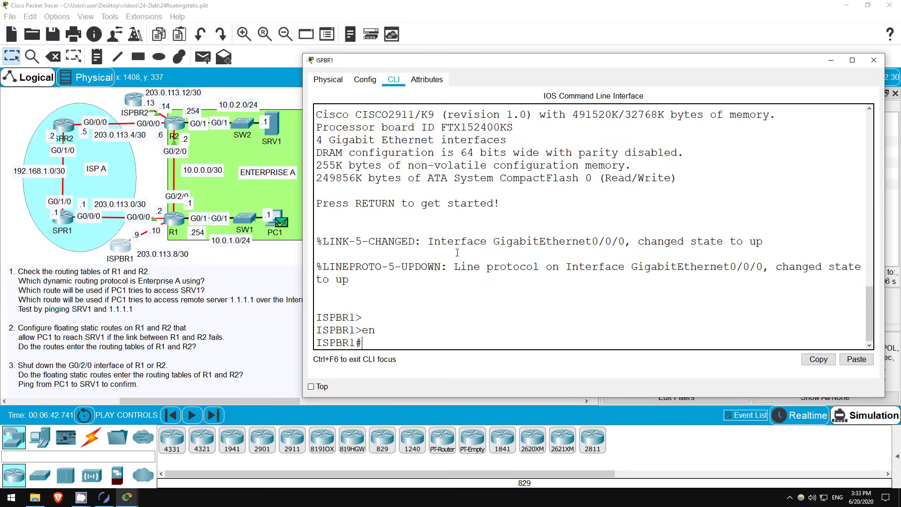
Step: Display ISPBR1's interface summary with sh ip int br and examine its loopback interfaces
type("sh ip int br")
key("Return")
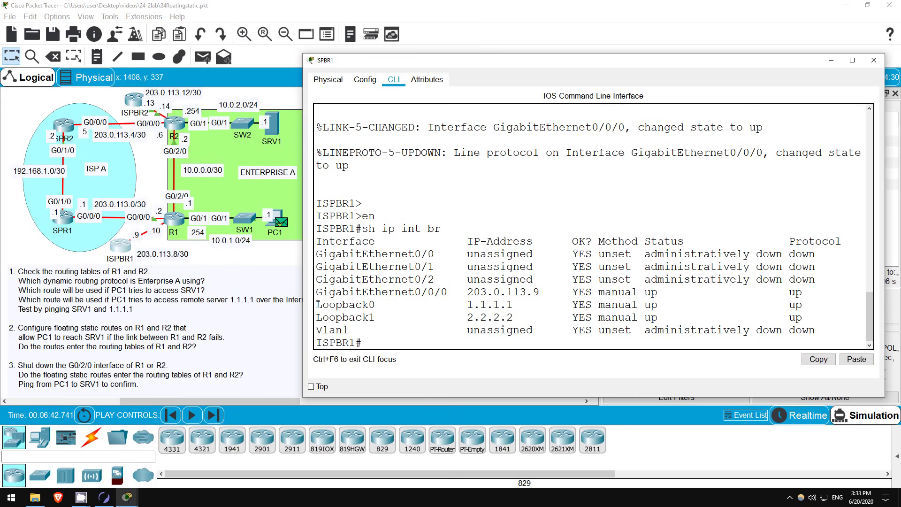
left_click_drag(318, 304, 832, 322)
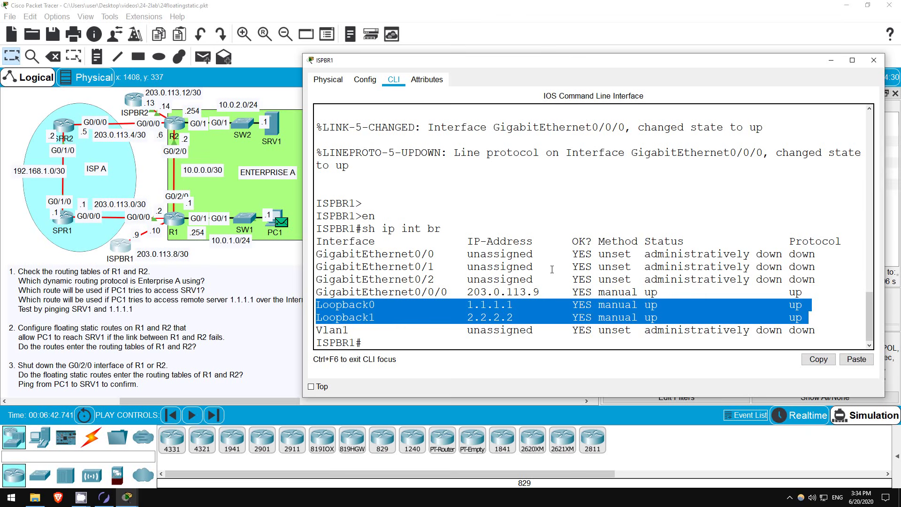
Step: Return to realtime mode and enter global configuration mode on router R1
left_click(804, 415)
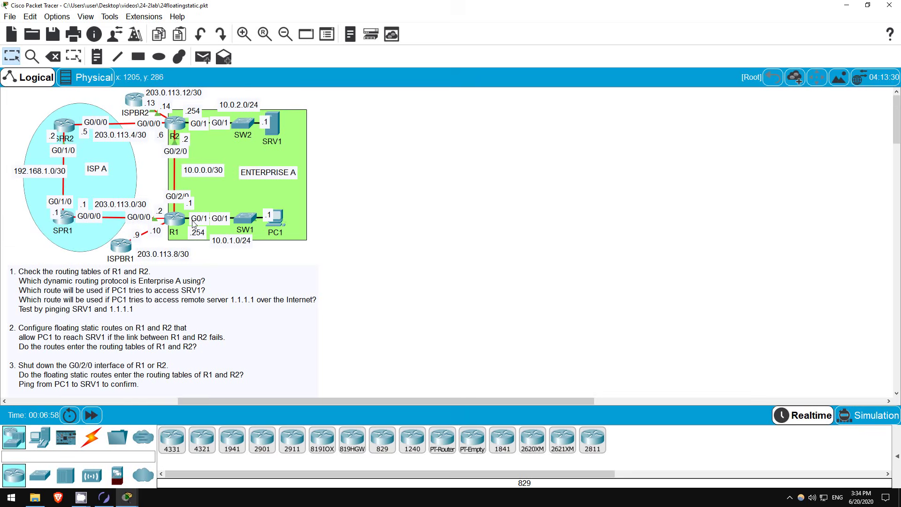
left_click(174, 218)
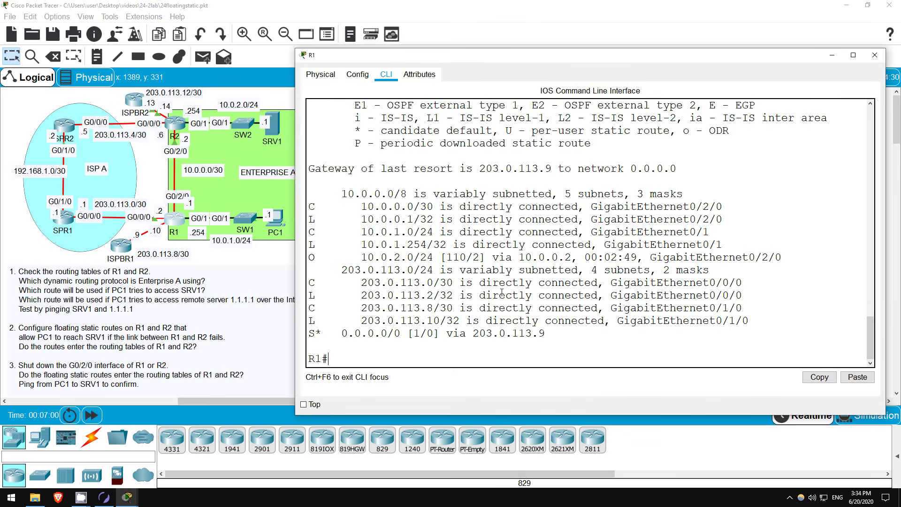
type("conf t")
key("Return")
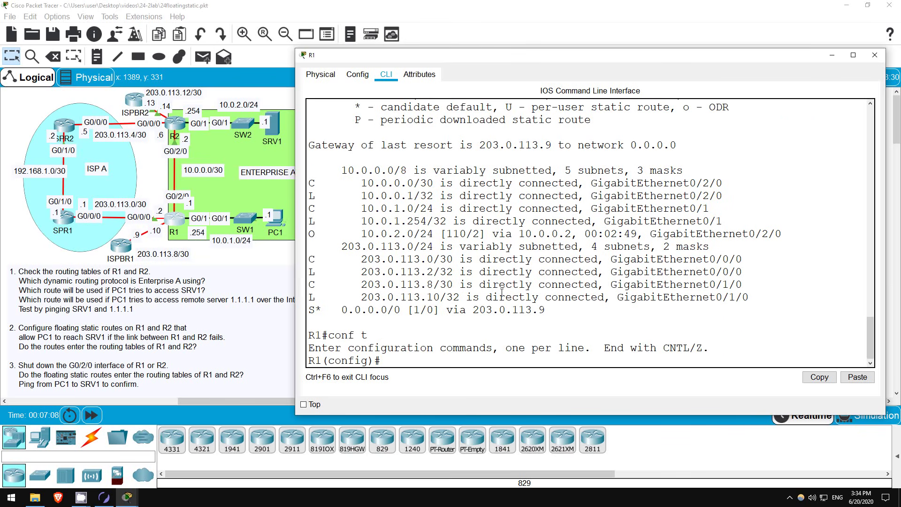
Step: Add a floating static route on R1 to 10.0.2.0 255.255.255.0 via 203.0.113.1 with administrative distance 111, checking the command's distance metric option
type("ip route 10.0.2.0 25")
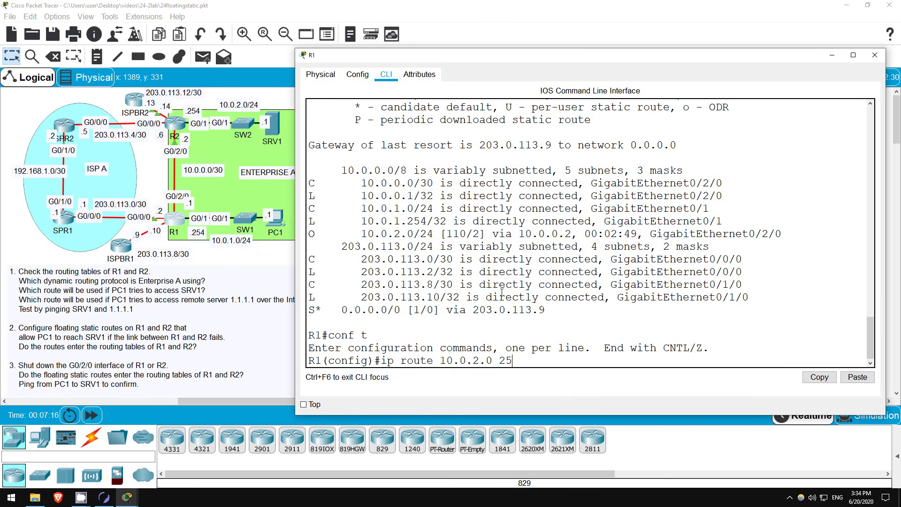
type("5.255.255.0")
type("203.0.113.1")
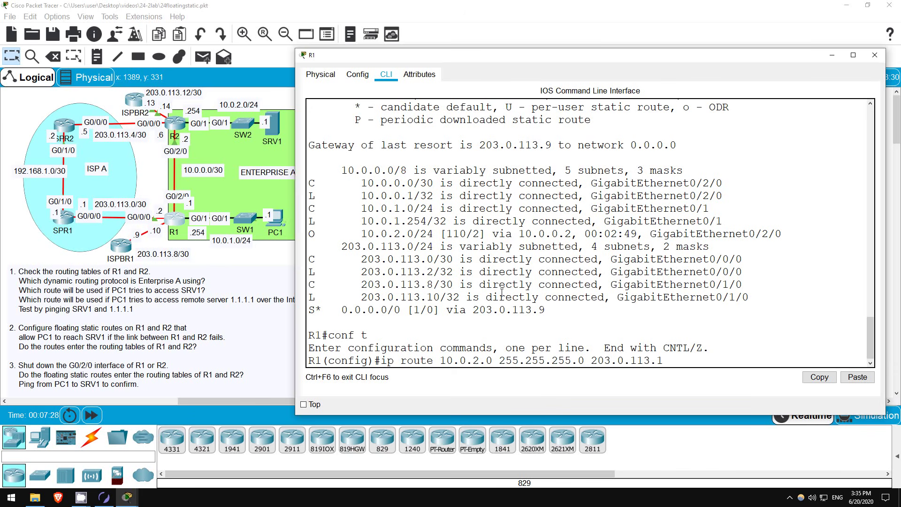
type(" ?")
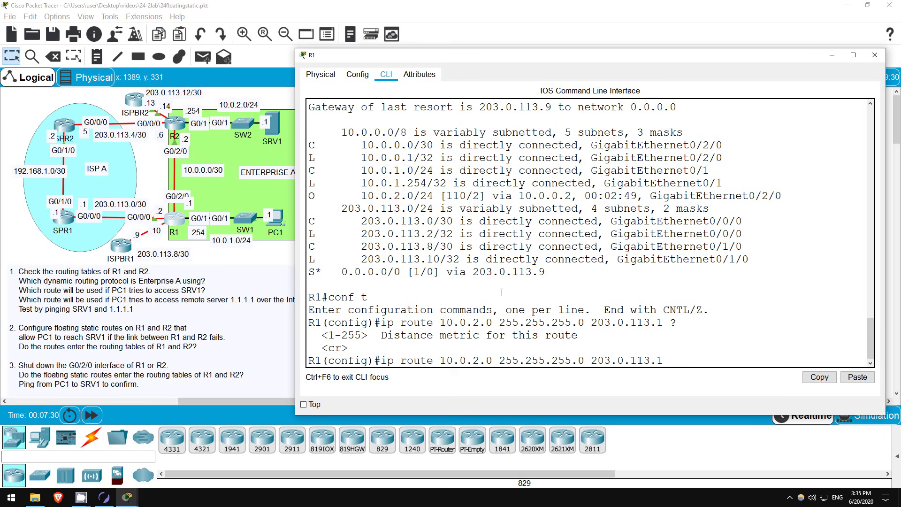
left_click_drag(381, 335, 480, 335)
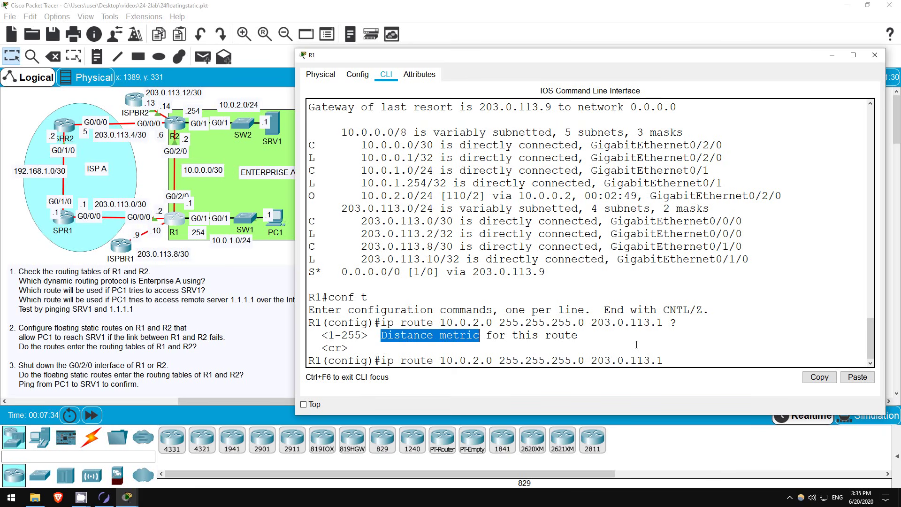
left_click_drag(473, 195, 478, 192)
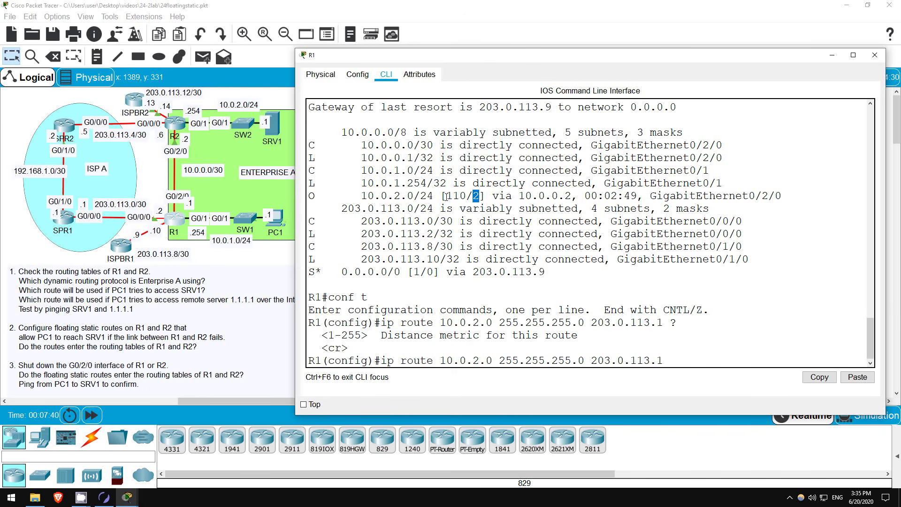
left_click_drag(446, 195, 465, 196)
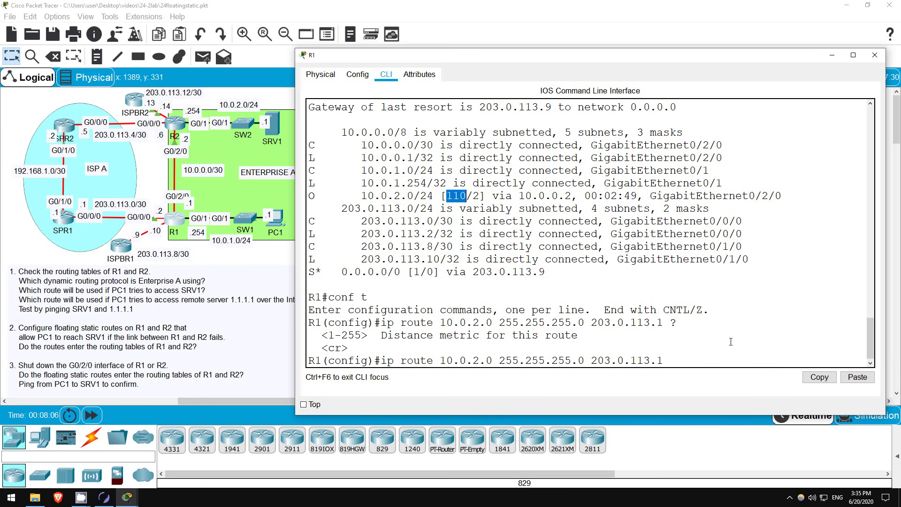
left_click(711, 359)
type("111")
key("Return")
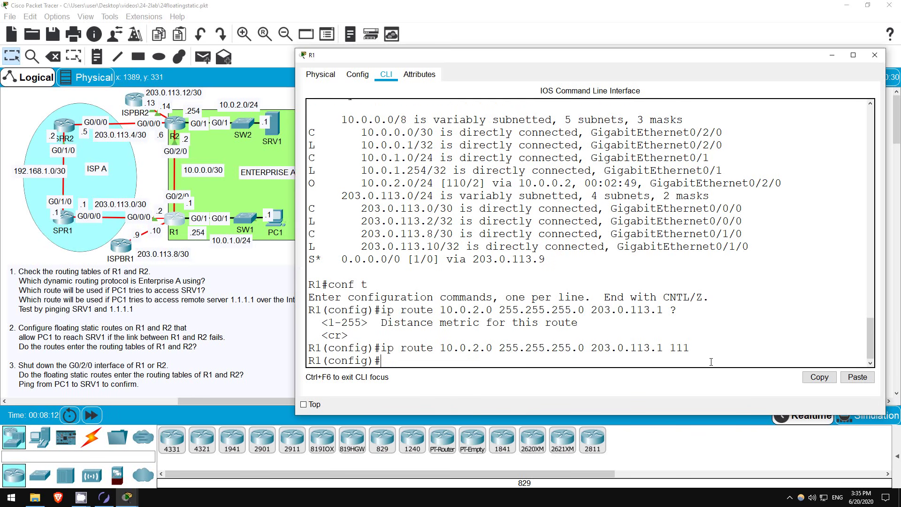
Step: Display R1's routing table with do sh ip route and examine the entry for 10.0.2.0/24
type("do sh ip route")
key("Return")
key("space")
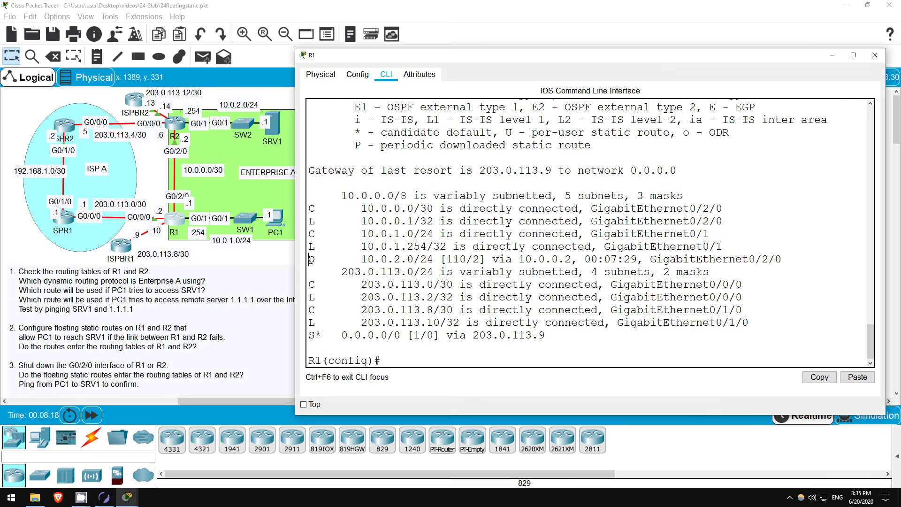
left_click_drag(311, 259, 501, 261)
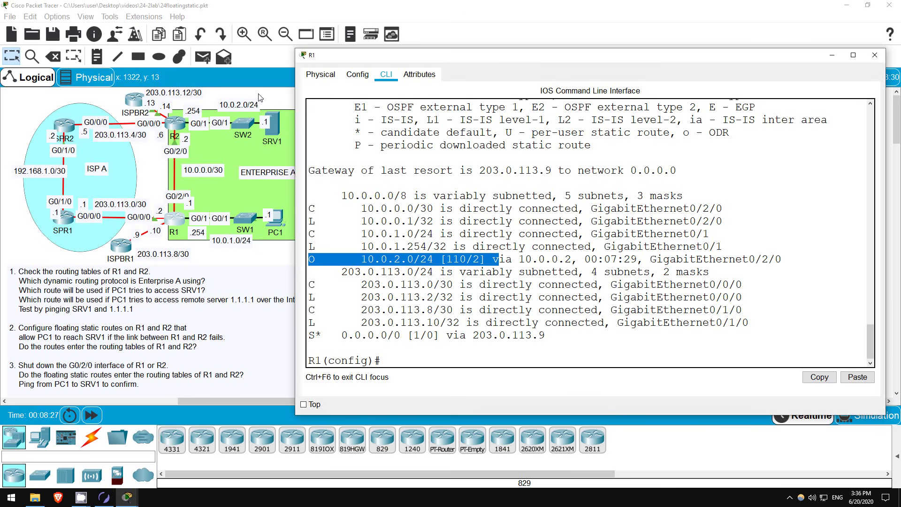
Step: Enter R2's global configuration mode and add a floating static route to 10.0.1.0 255.255.255.0 via 203.0.113.5 with administrative distance 111
left_click(274, 97)
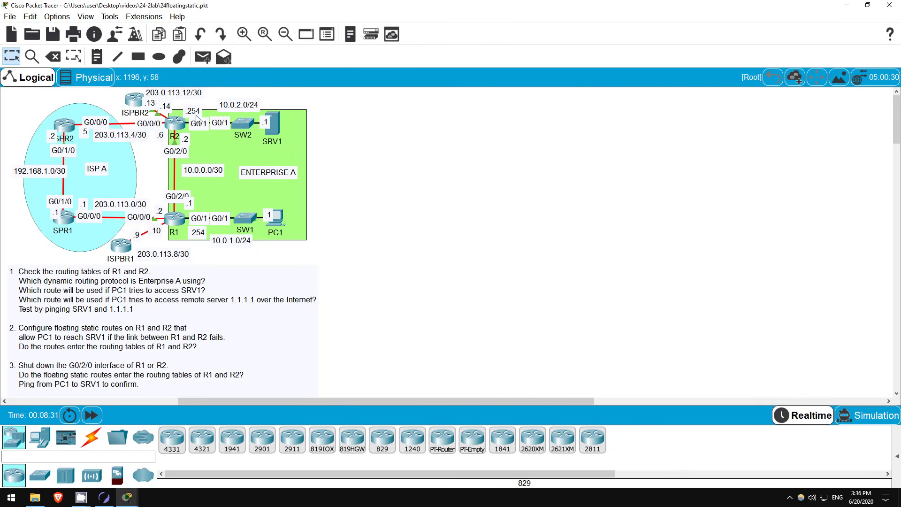
left_click(174, 124)
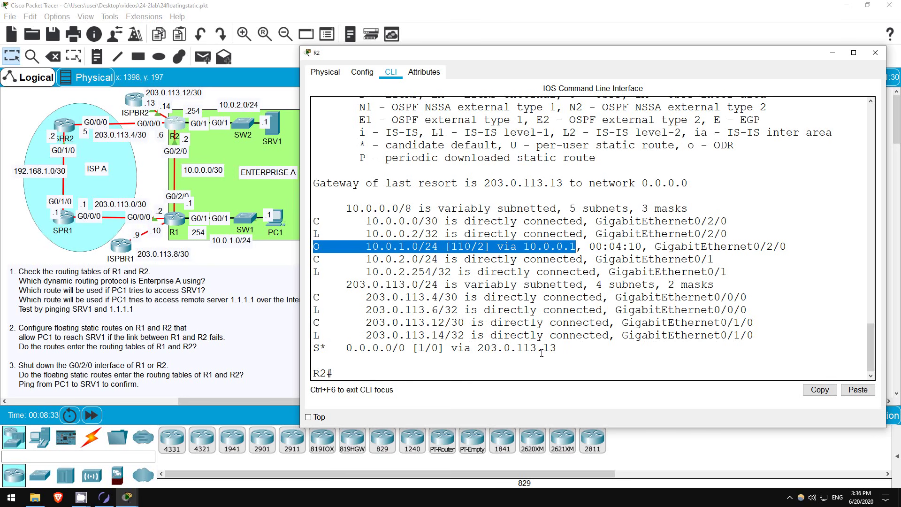
left_click(580, 350)
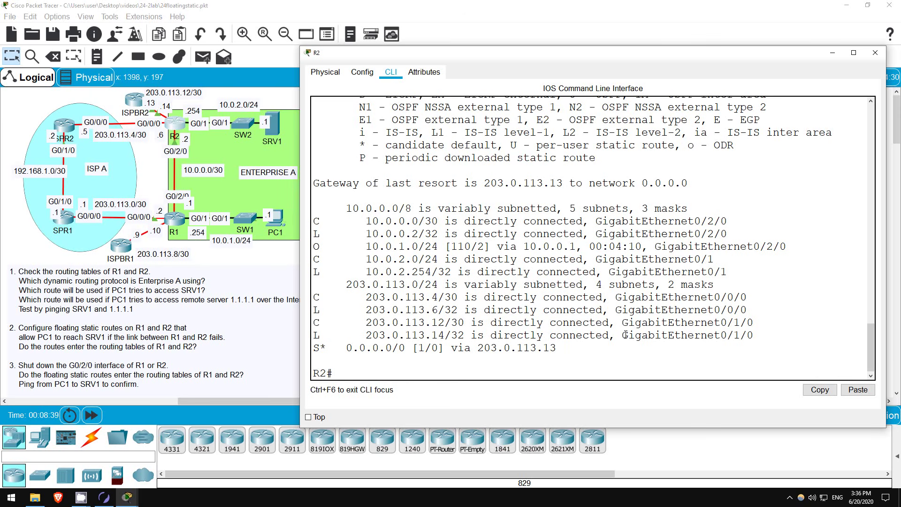
type("conf t")
key("Return")
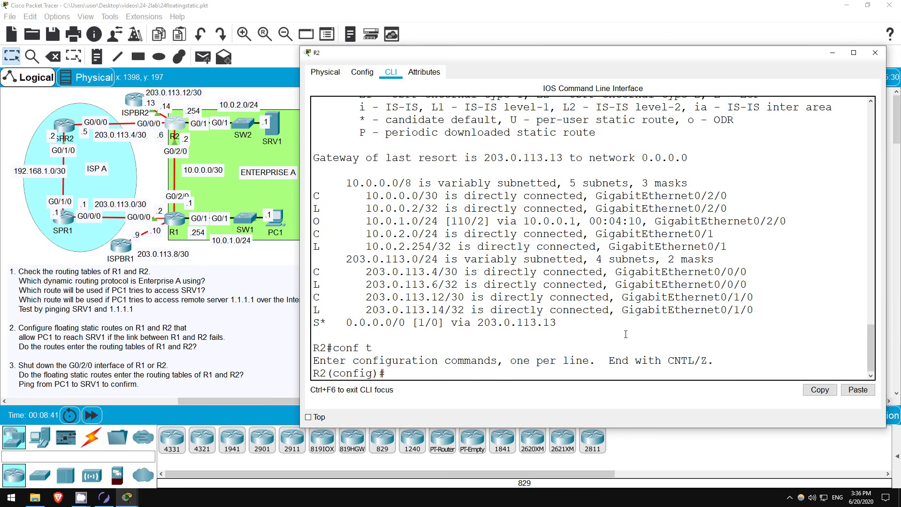
type("ip route 10.0.1.0 255.2")
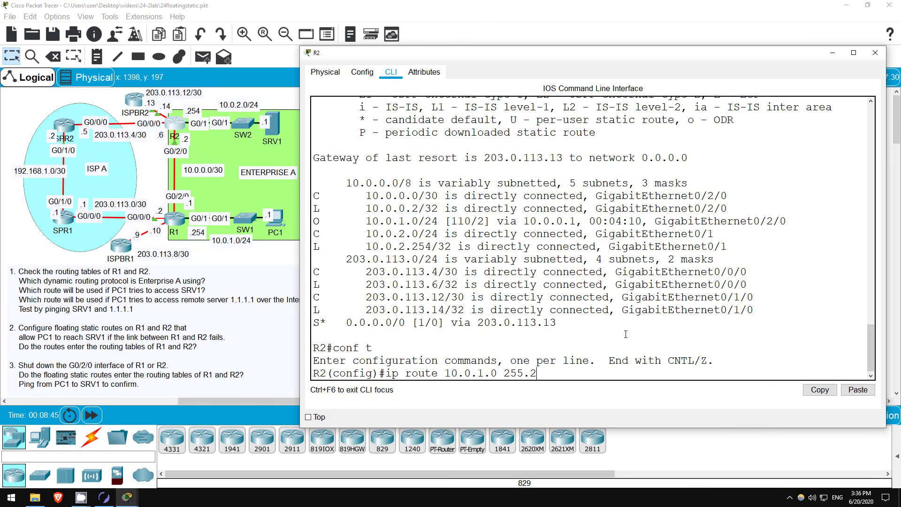
type("55.255.0 203.0.113.5 111")
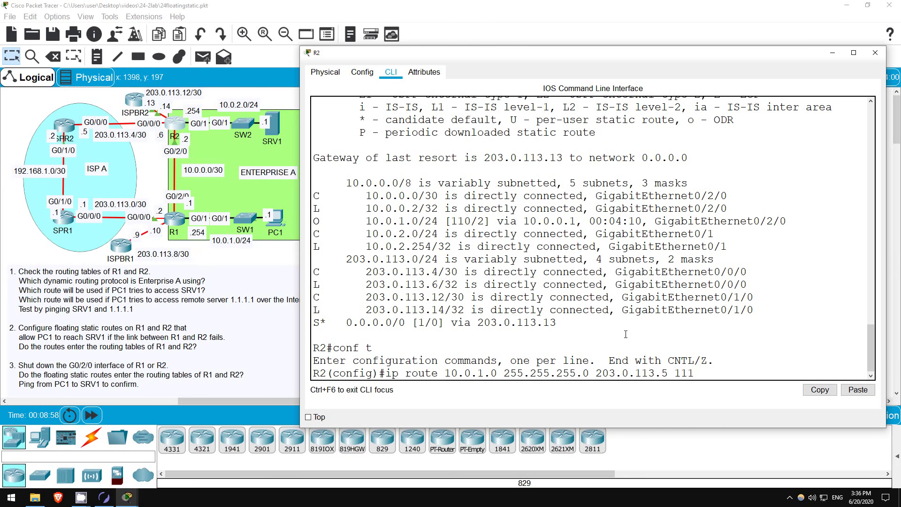
key("Return")
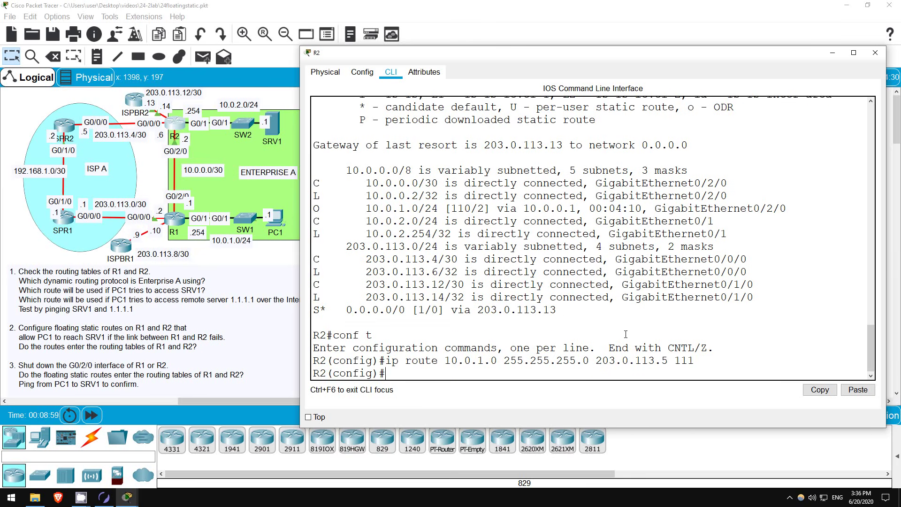
Step: Display R2's routing table with do sh ip route and examine the entry for 10.0.1.0/24
type("do sh ip route")
key("Return")
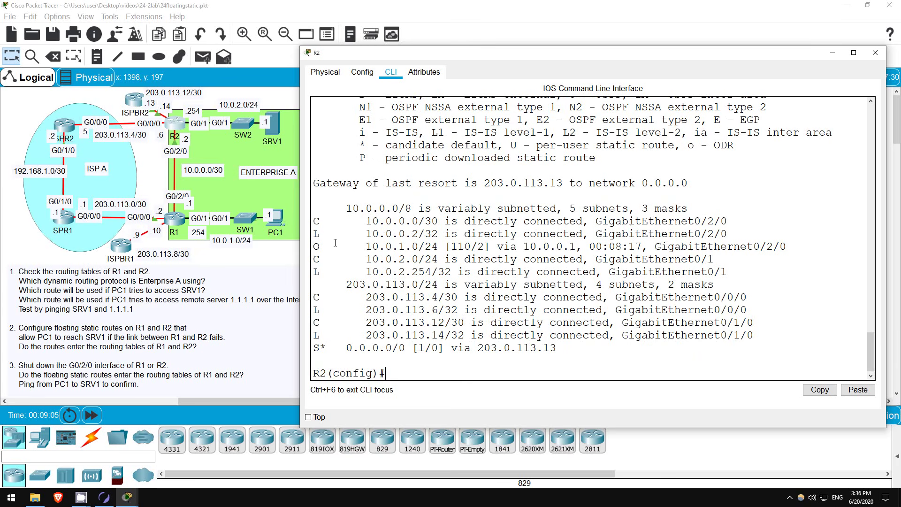
left_click_drag(314, 244, 577, 247)
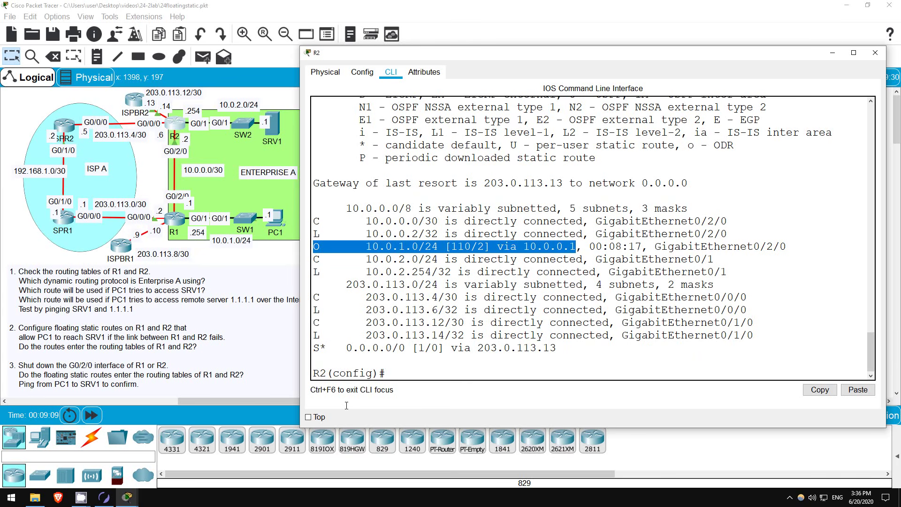
Step: Shut down interface g0/2/0 on R2
left_click(412, 377)
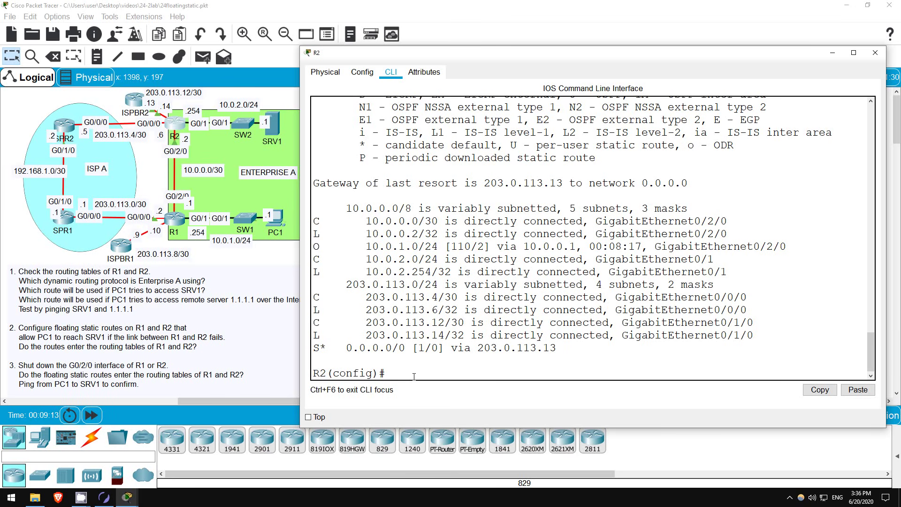
type("int g0/2/0")
key("Return")
type("shut")
key("Return")
key("Return")
key("Return")
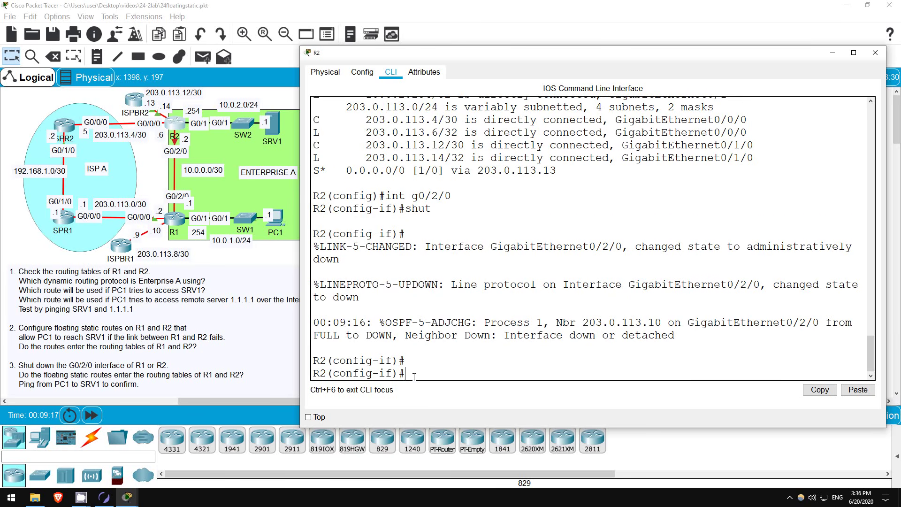
Step: Redisplay R2's routing table after the interface shutdown and examine the 10.0.1.0/24 route and its administrative distance
key("Up")
key("Up")
key("Up")
key("Return")
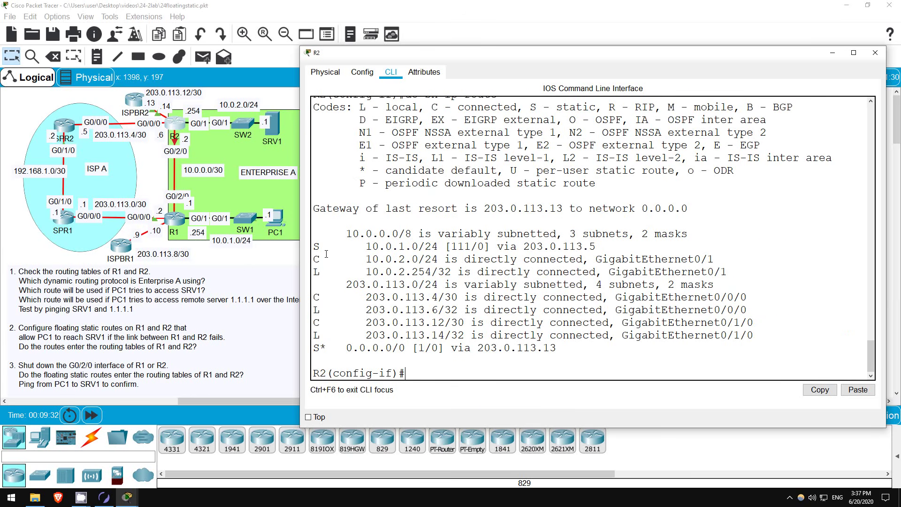
left_click_drag(314, 248, 598, 249)
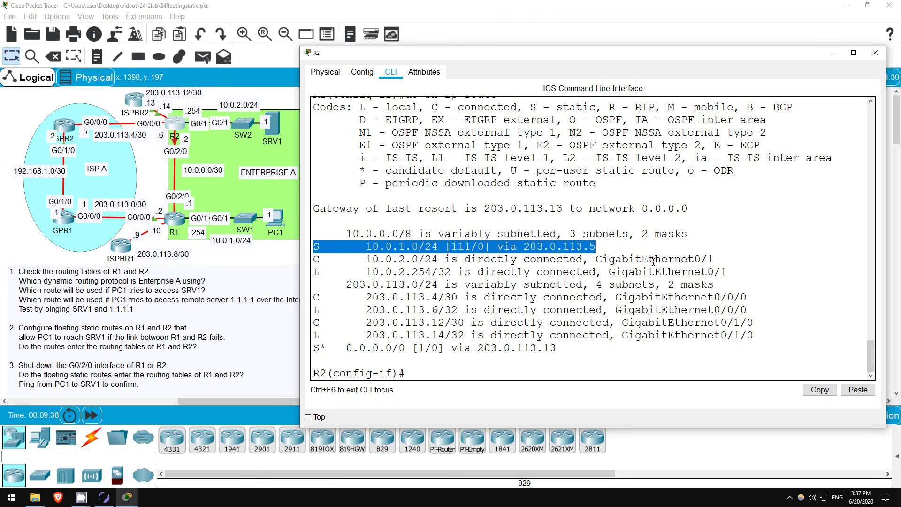
left_click(460, 244)
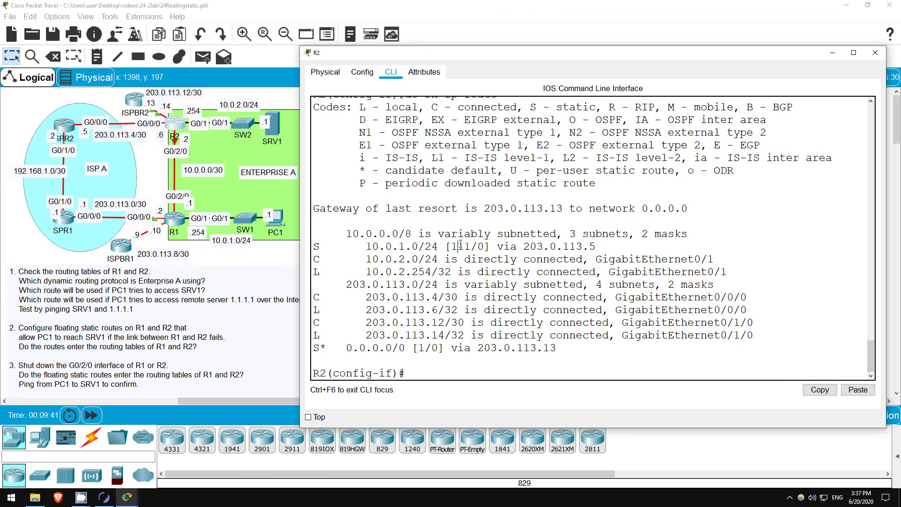
double_click(453, 246)
Step: Return to R1's command line, display its routing table with do sh ip ro, and examine the 10.0.2.0/24 entry
left_click(182, 225)
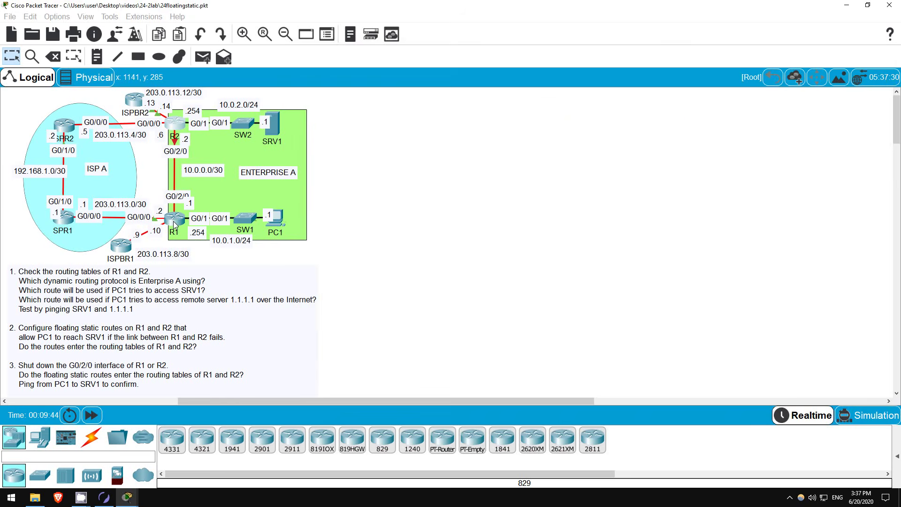
key("Return")
key("Return")
key("Return")
type("do sh ip ro")
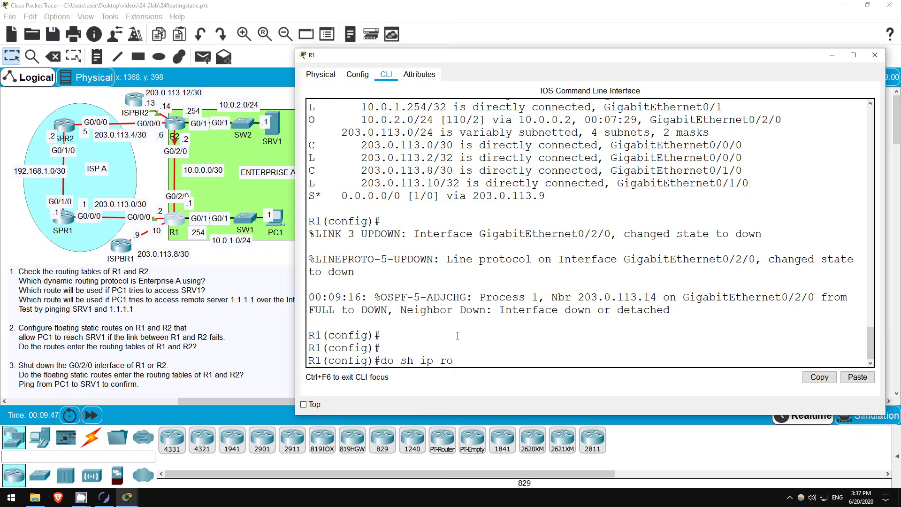
key("Return")
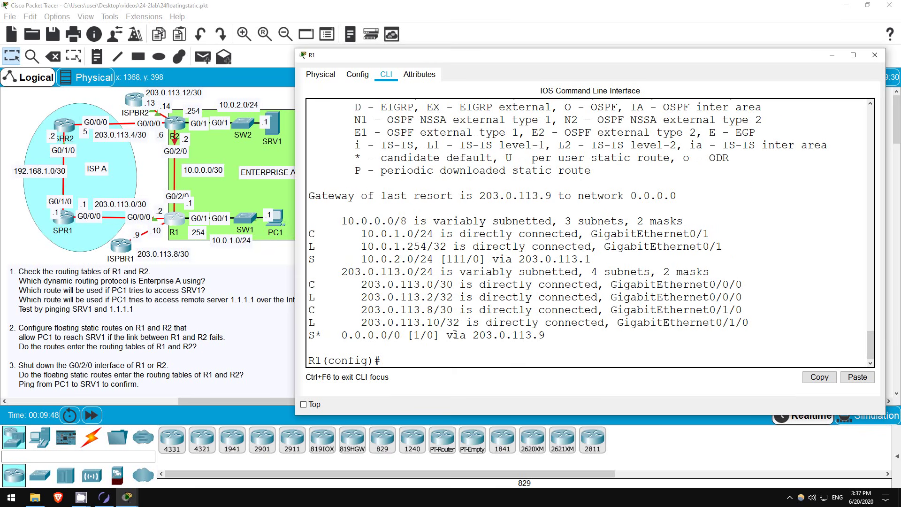
left_click_drag(309, 259, 606, 262)
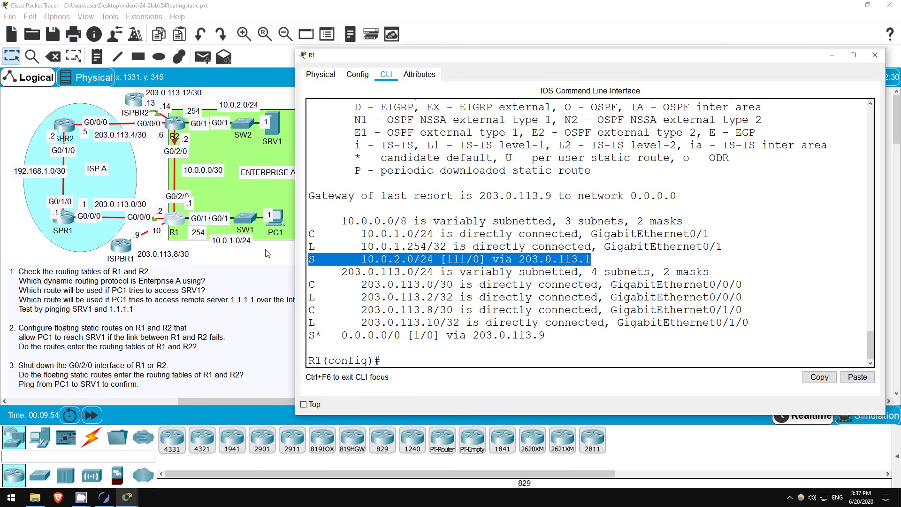
Step: Ping SRV1 at 10.0.2.1 from PC1's command prompt and fast-forward the network time
left_click(278, 249)
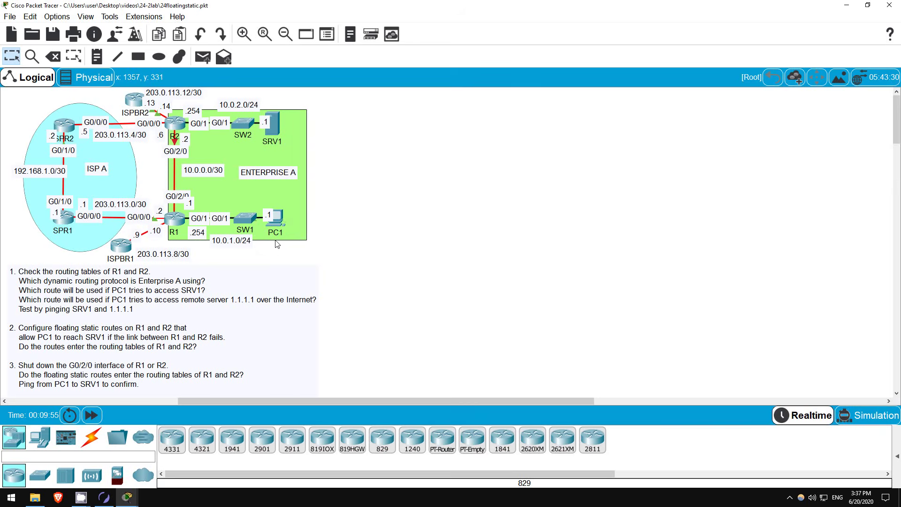
left_click(280, 215)
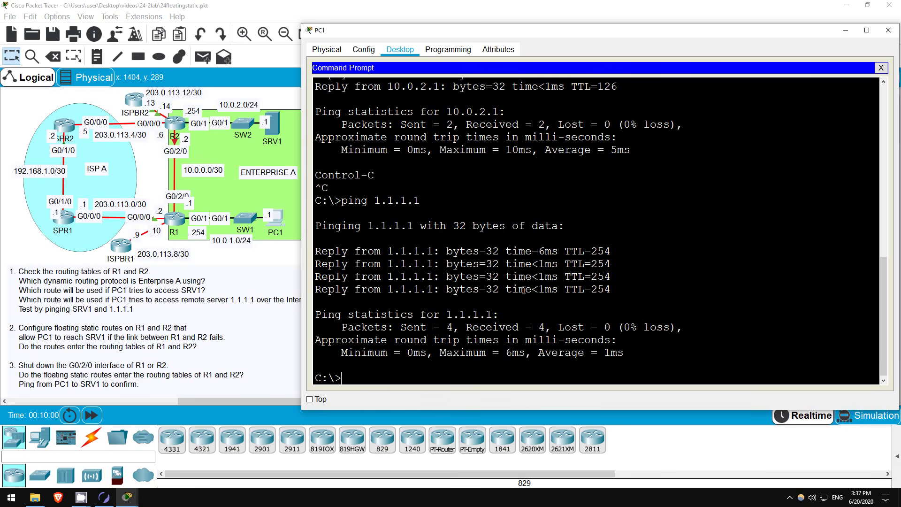
type("ping 10.0.2.1")
key("Return")
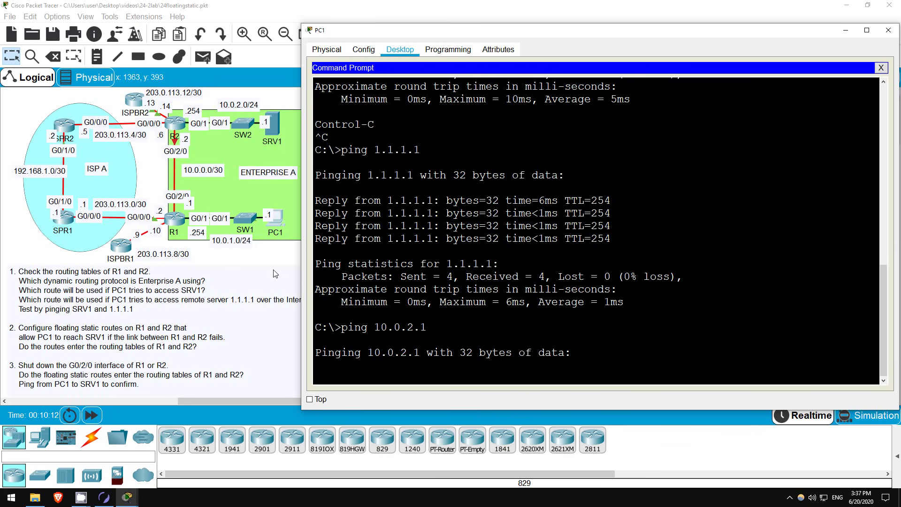
left_click(269, 251)
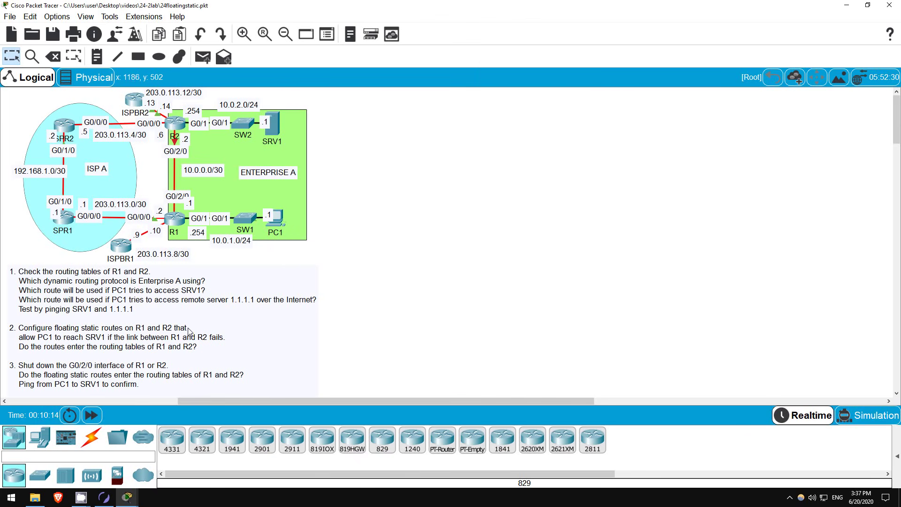
left_click(95, 416)
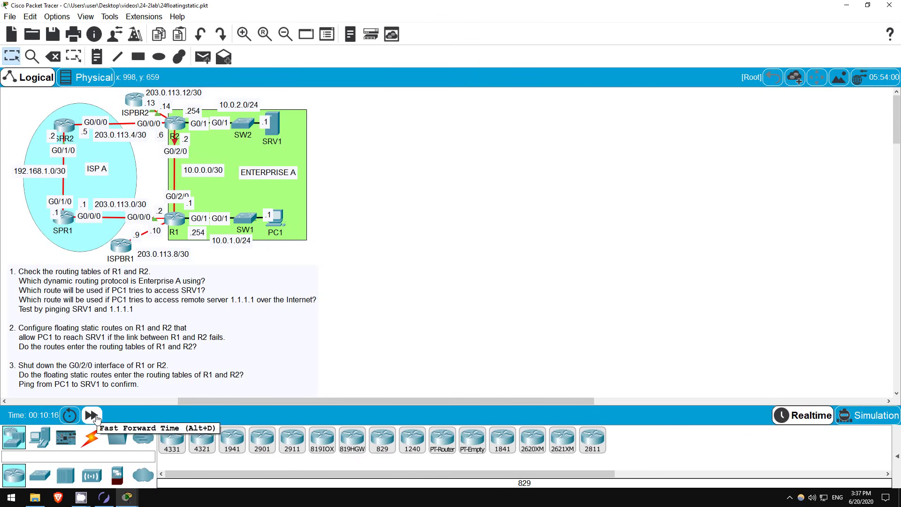
left_click(96, 417)
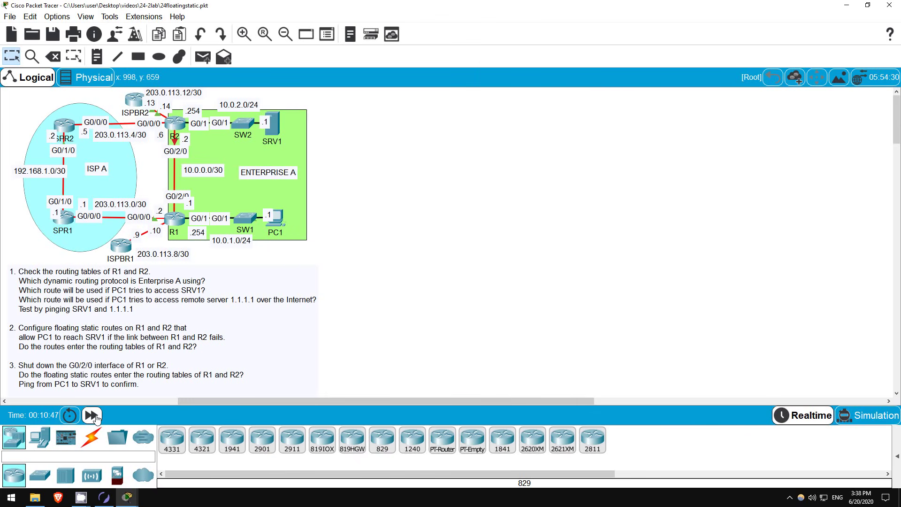
left_click(95, 416)
Step: Ping 10.0.2.1 again from PC1's command prompt, fast-forward the network time, and compare the replies with the previous ping
left_click(280, 219)
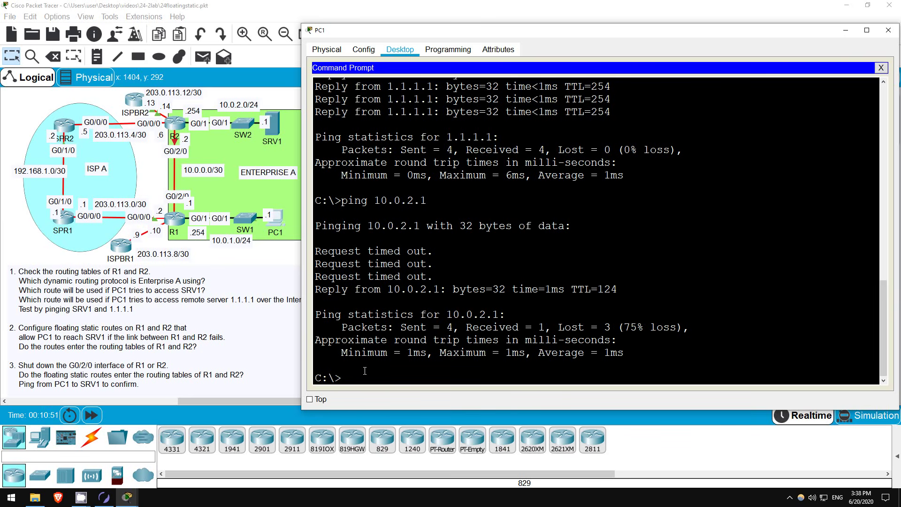
key("Up")
key("Return")
left_click(90, 416)
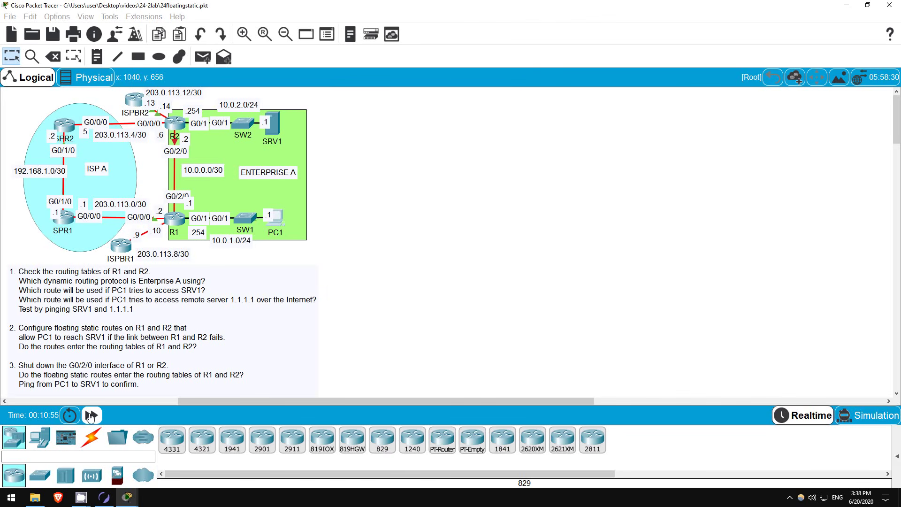
left_click(90, 417)
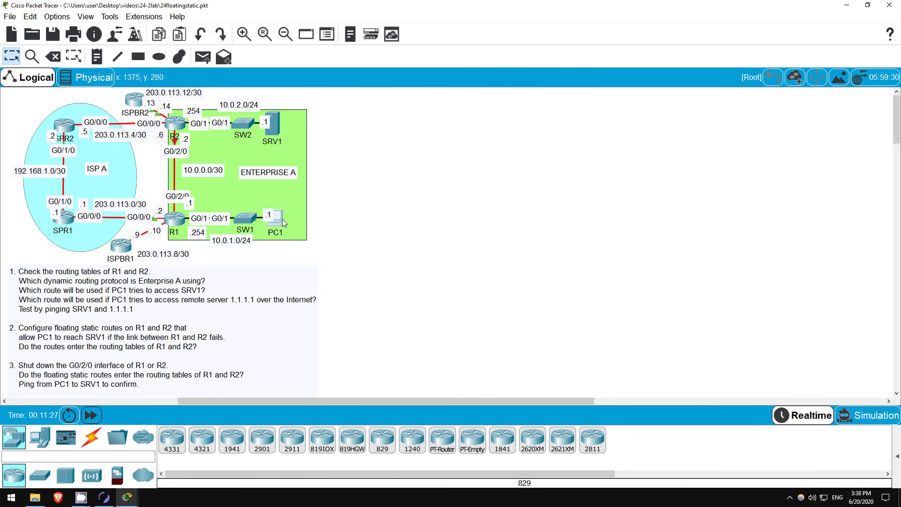
left_click(283, 219)
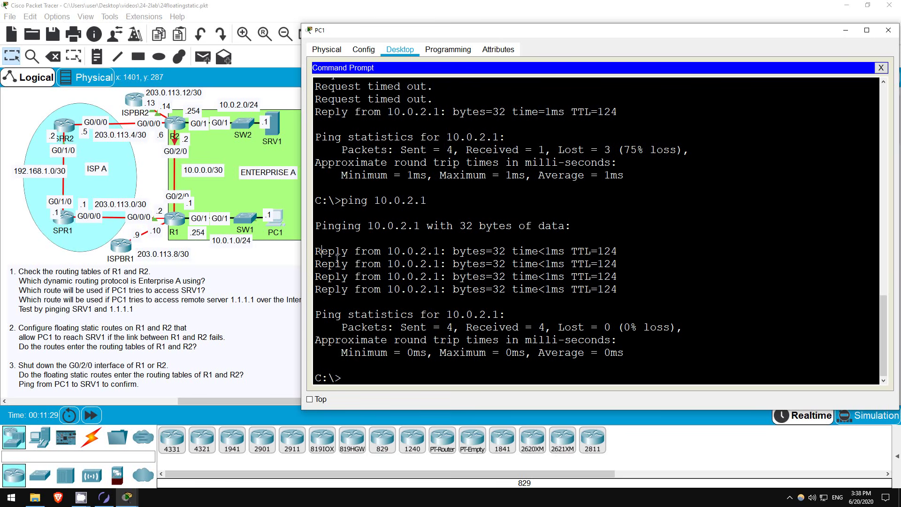
left_click_drag(321, 252, 431, 283)
left_click_drag(328, 112, 525, 113)
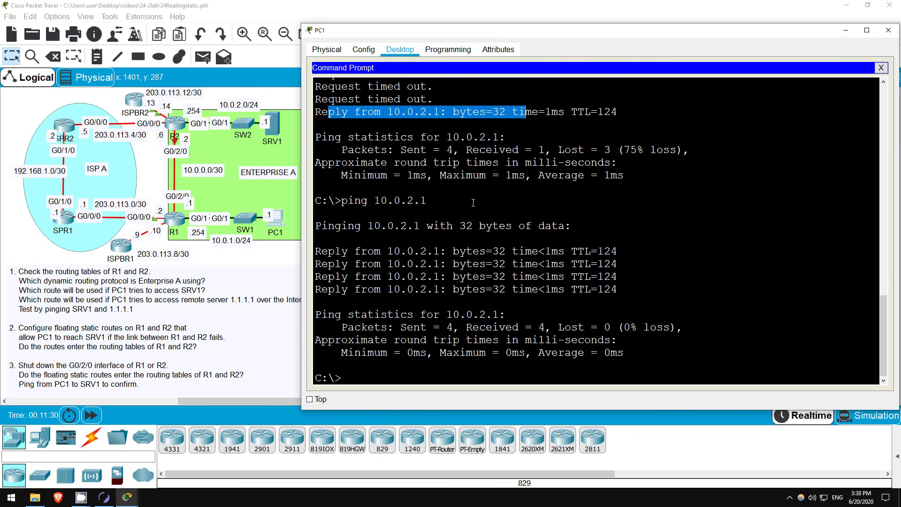
Step: Switch to Simulation mode and start a ping to 10.0.2.1 from PC1's command prompt
left_click(867, 416)
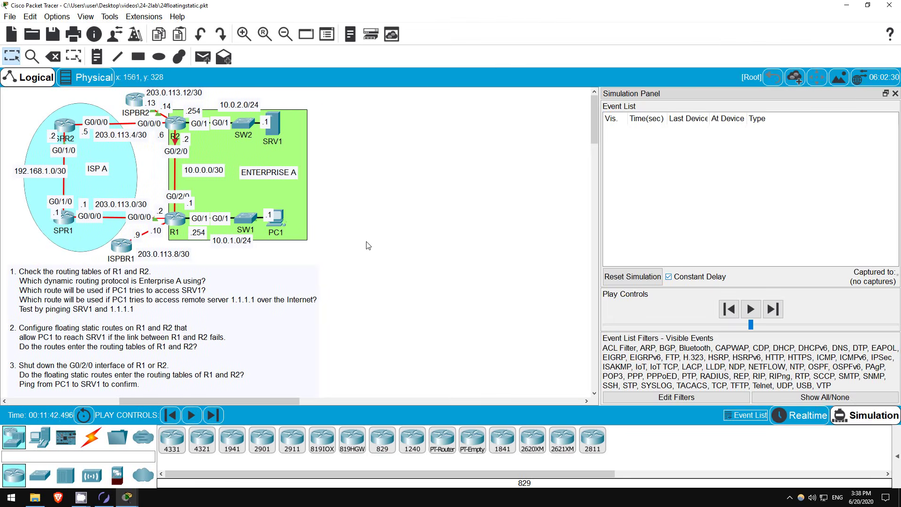
left_click(284, 218)
key("Up")
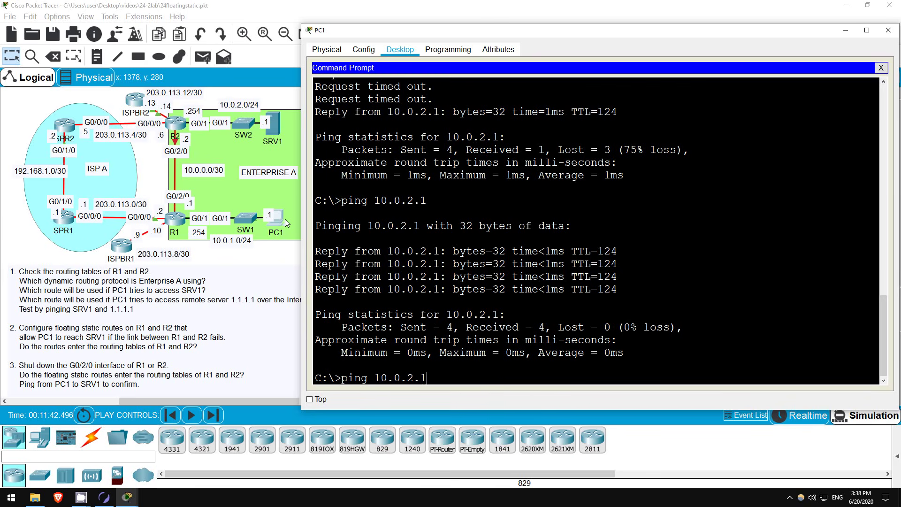
key("Return")
left_click(281, 236)
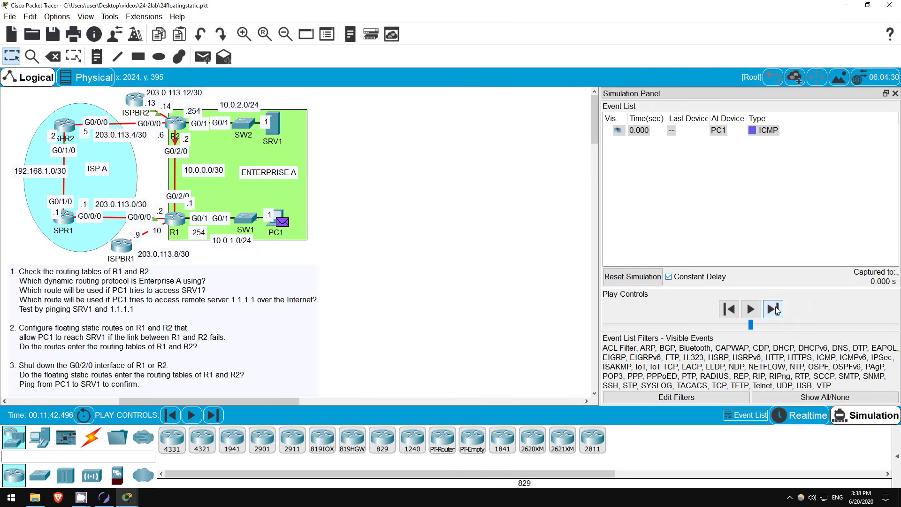
Step: Step the ICMP packet hop by hop from PC1 to SRV1 and back, and return to Realtime mode
left_click(773, 308)
left_click(772, 308)
left_click(773, 308)
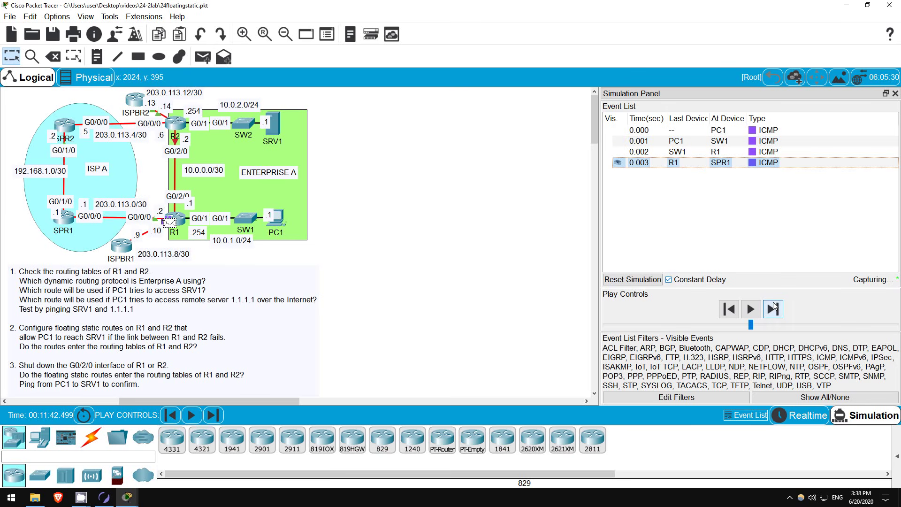
left_click(773, 308)
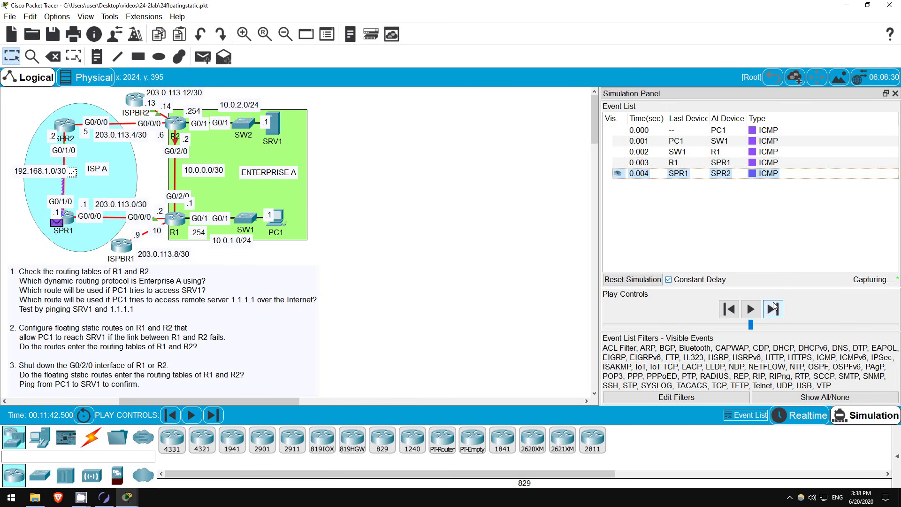
left_click(773, 308)
left_click(773, 308)
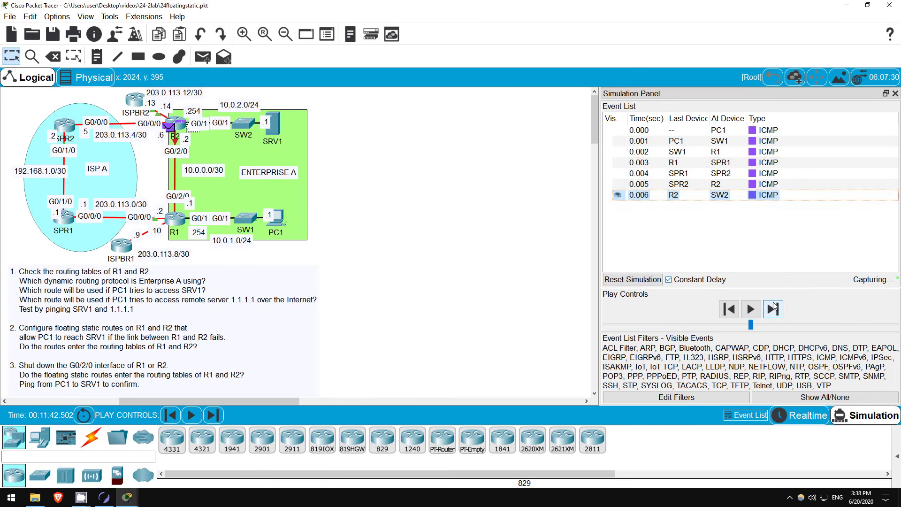
left_click(773, 308)
left_click(773, 309)
left_click(772, 308)
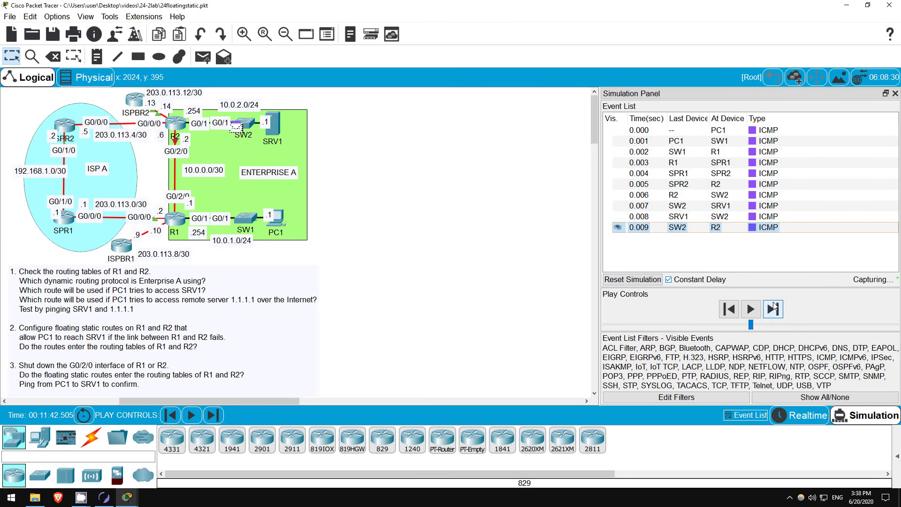
left_click(772, 309)
left_click(773, 309)
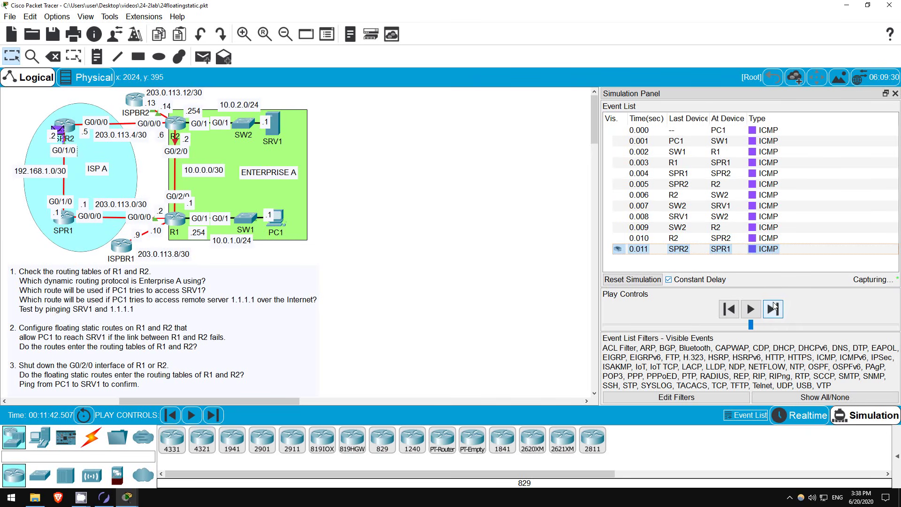
left_click(772, 308)
left_click(773, 309)
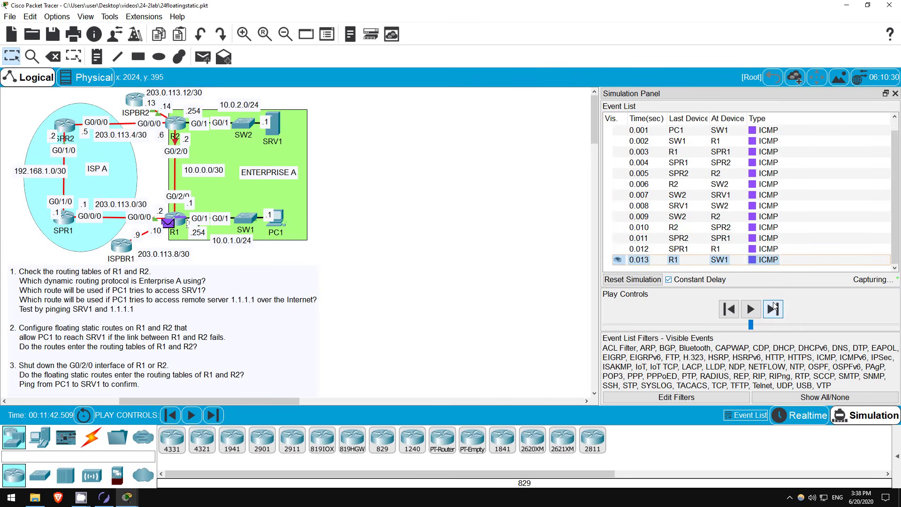
left_click(773, 309)
left_click(792, 415)
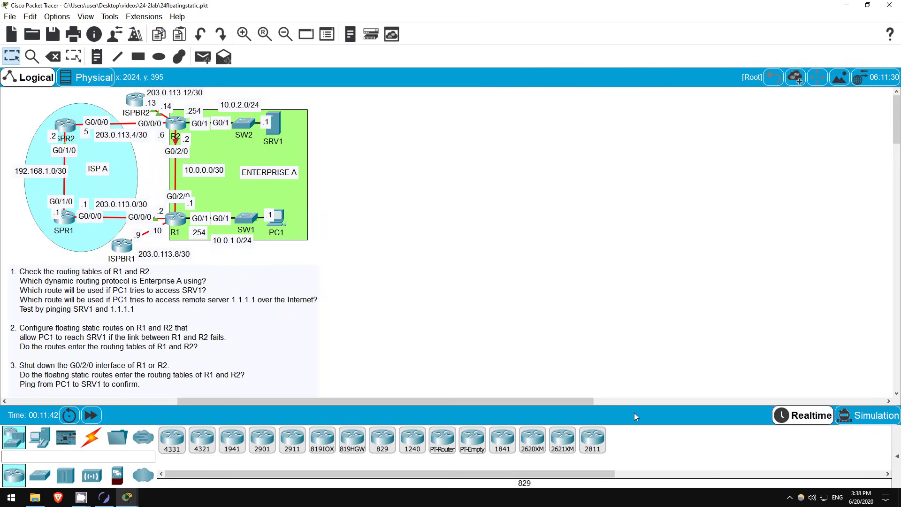
Step: Reopen PC1's command prompt and trace the route to SRV1 with tracert 10.0.2.1
mouse_move(127, 497)
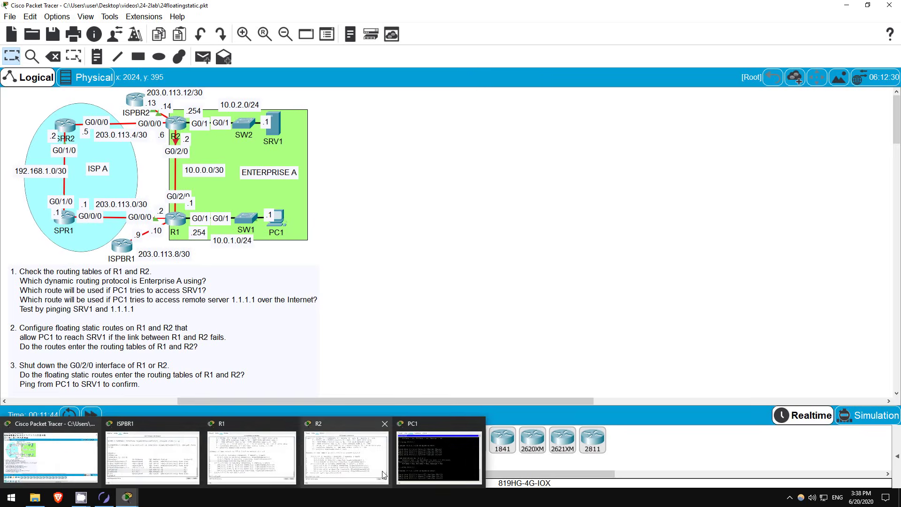
left_click(420, 449)
left_click(420, 449)
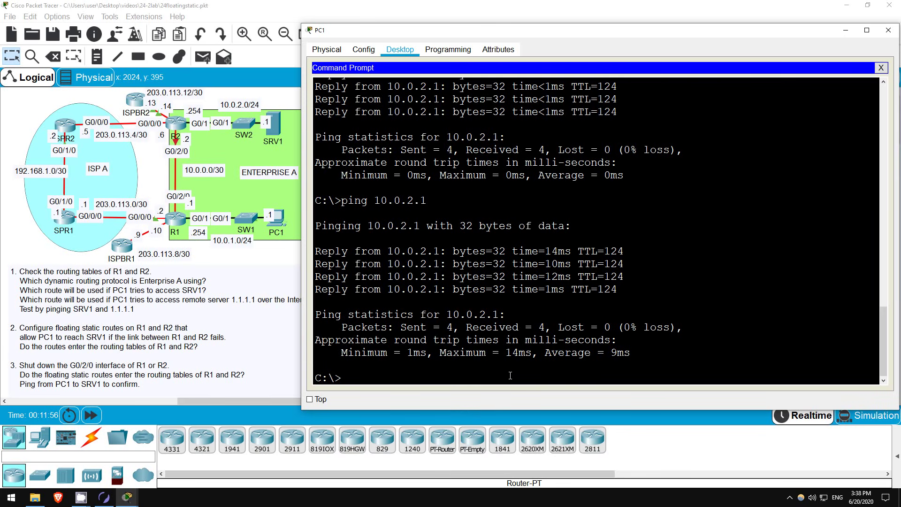
type("traceroute")
left_click_drag(419, 380, 328, 378)
left_click(432, 381)
key("BackSpace")
key("BackSpace")
key("BackSpace")
key("BackSpace")
type("t 10.0.2.1")
key("Return")
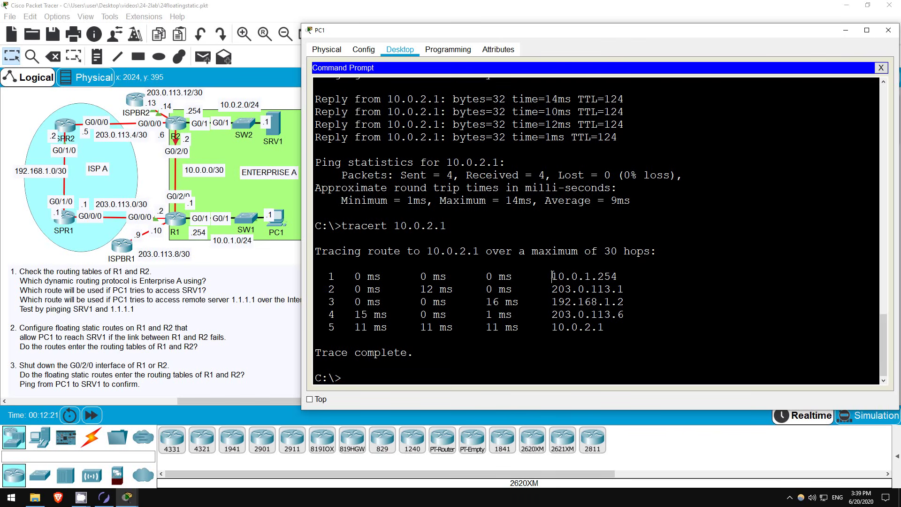
Step: Examine each hop address in the trace output and match it to the interfaces in the topology
left_click_drag(551, 277, 620, 277)
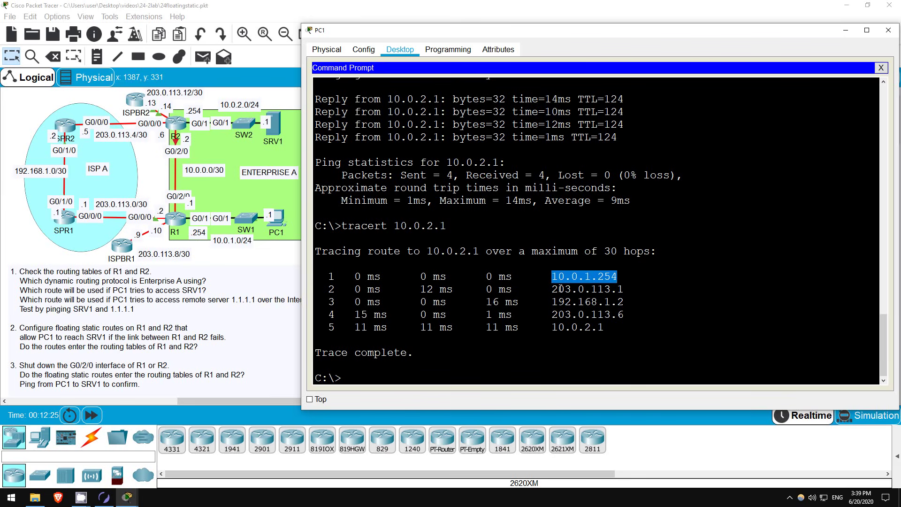
left_click_drag(552, 288, 624, 289)
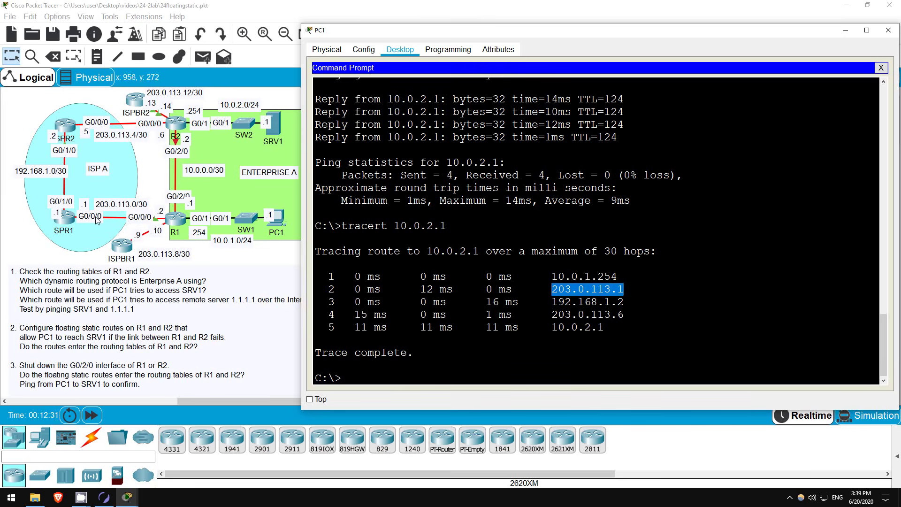
left_click_drag(549, 302, 625, 302)
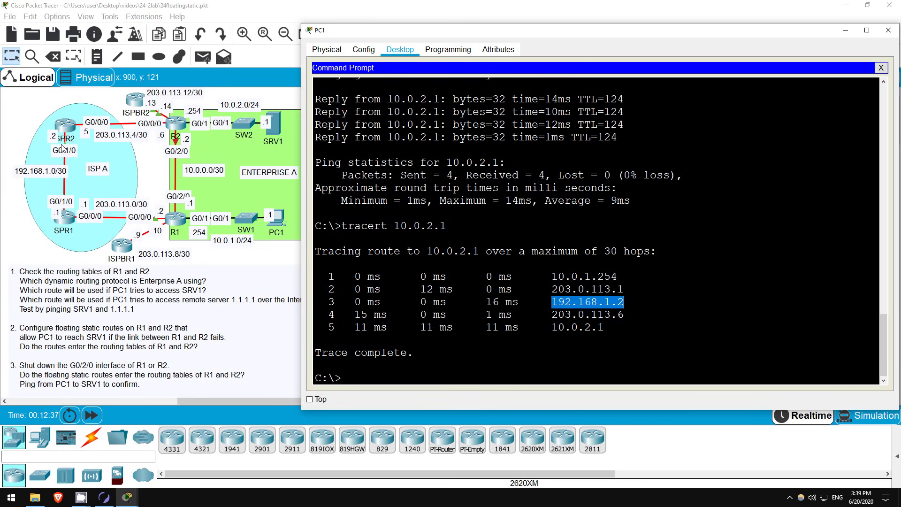
left_click_drag(546, 314, 625, 315)
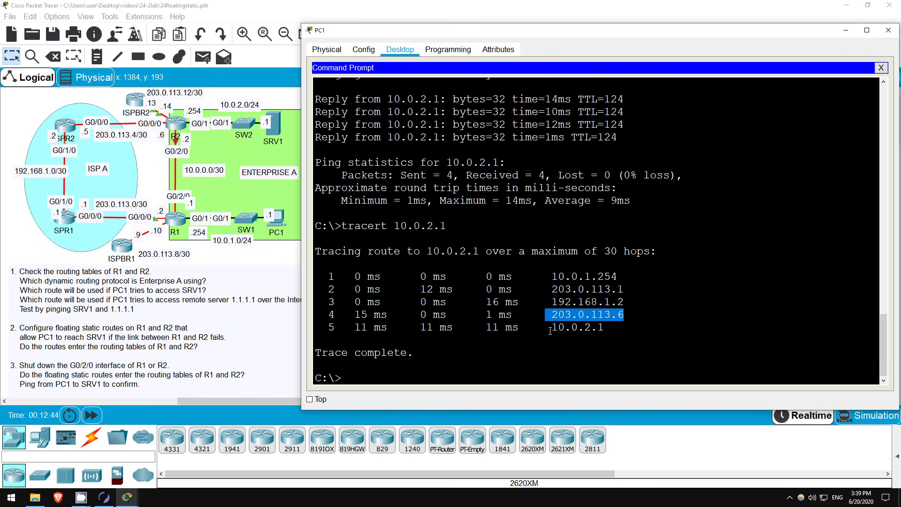
left_click_drag(550, 331, 605, 328)
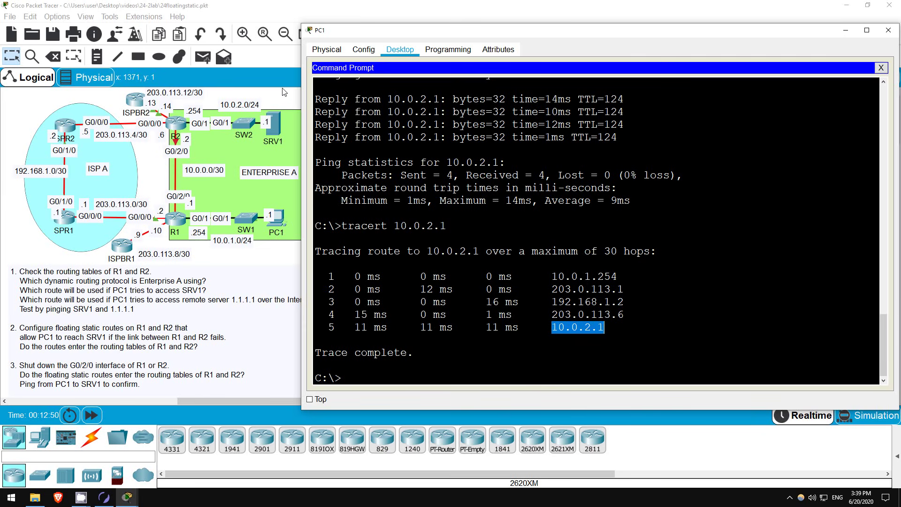
left_click(503, 373)
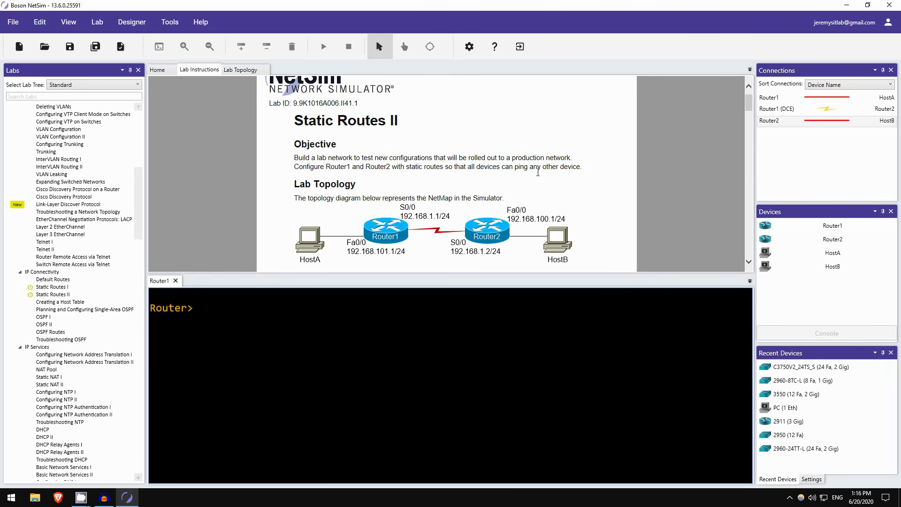
Step: In Boson NetSim, read the Static Routes II instructions, examining the topology, command summary, IP address tables and lab tasks
scroll(537, 173, "down", 2)
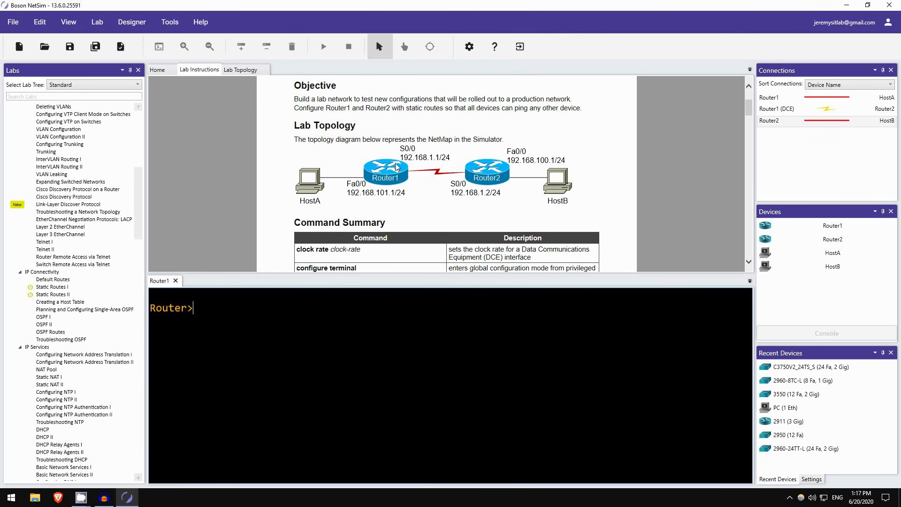
scroll(394, 171, "down", 3)
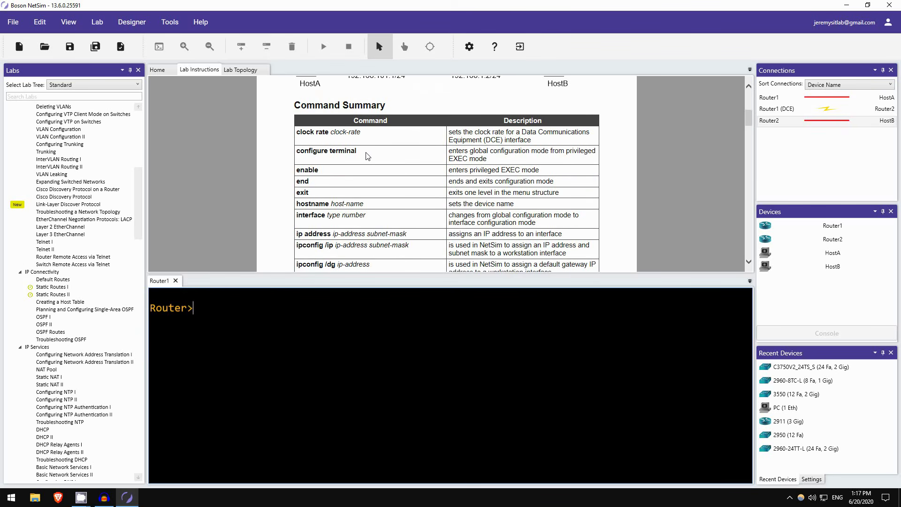
scroll(317, 135, "up", 3)
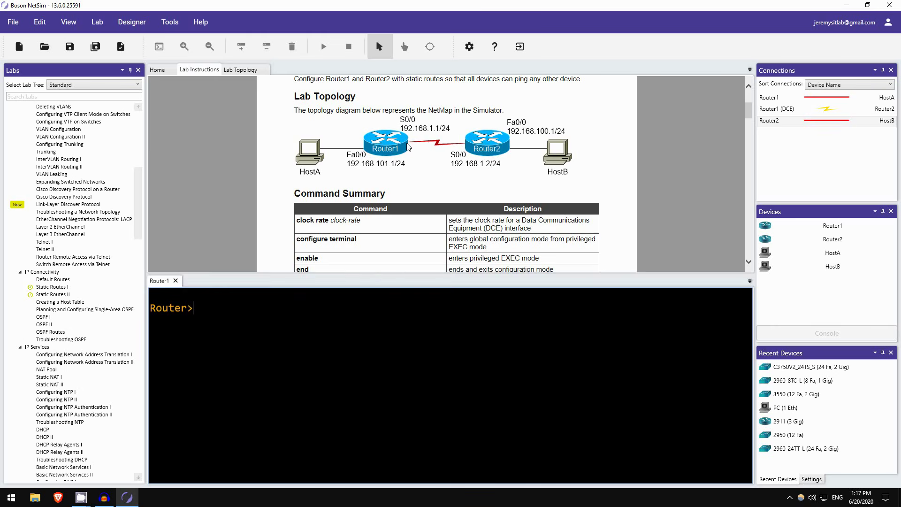
scroll(410, 150, "down", 3)
scroll(409, 137, "down", 2)
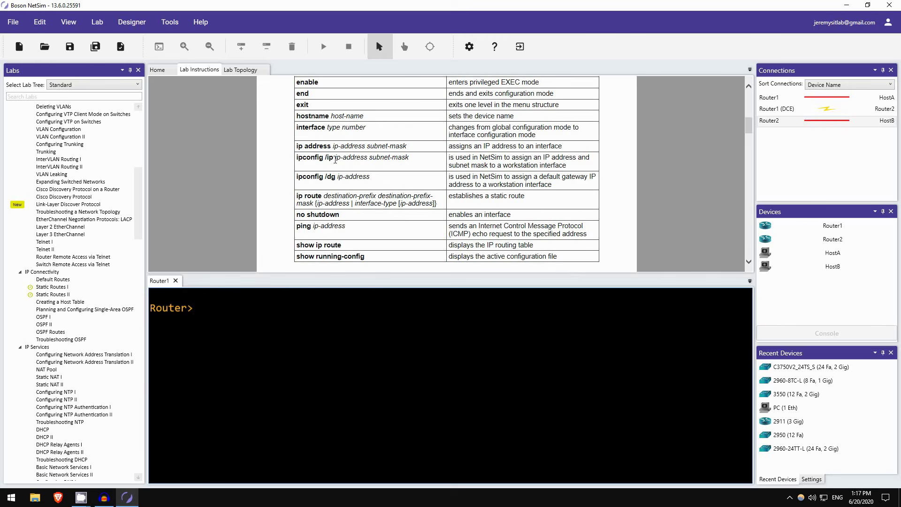
scroll(317, 160, "up", 5)
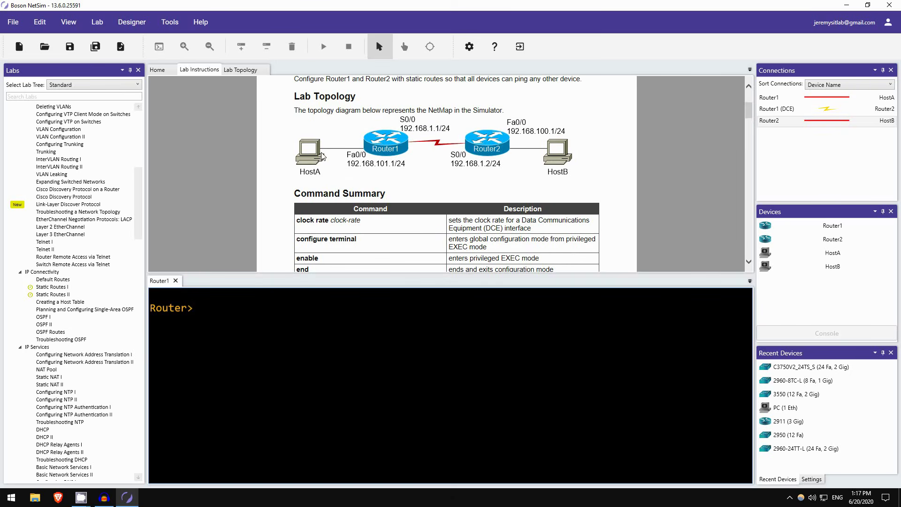
scroll(323, 157, "down", 5)
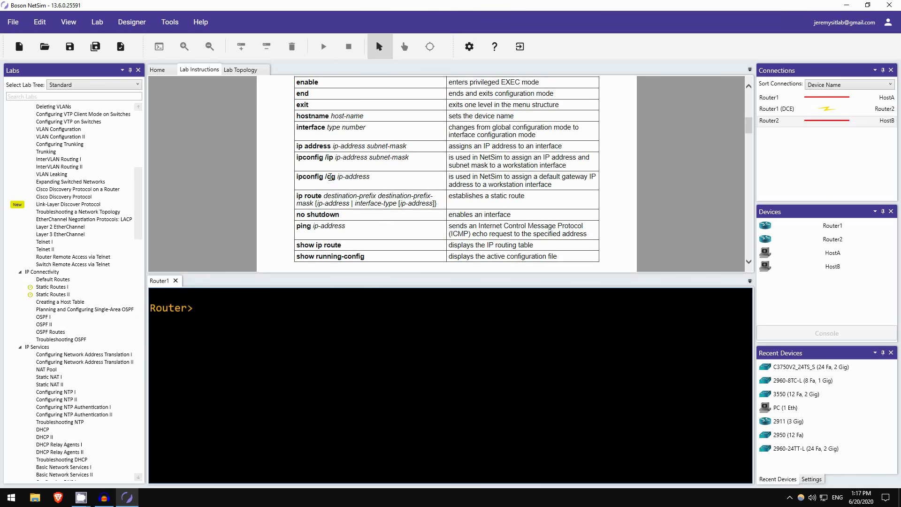
scroll(307, 173, "up", 5)
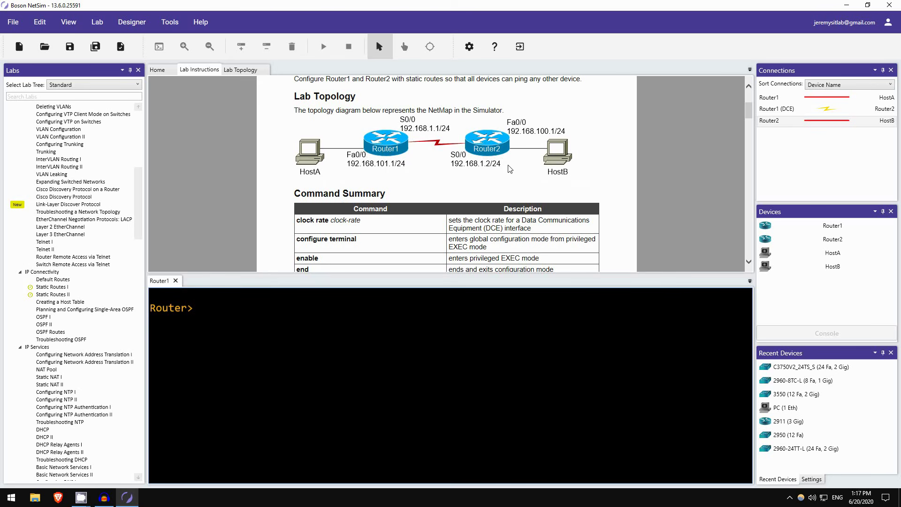
scroll(340, 172, "down", 1)
scroll(340, 173, "down", 6)
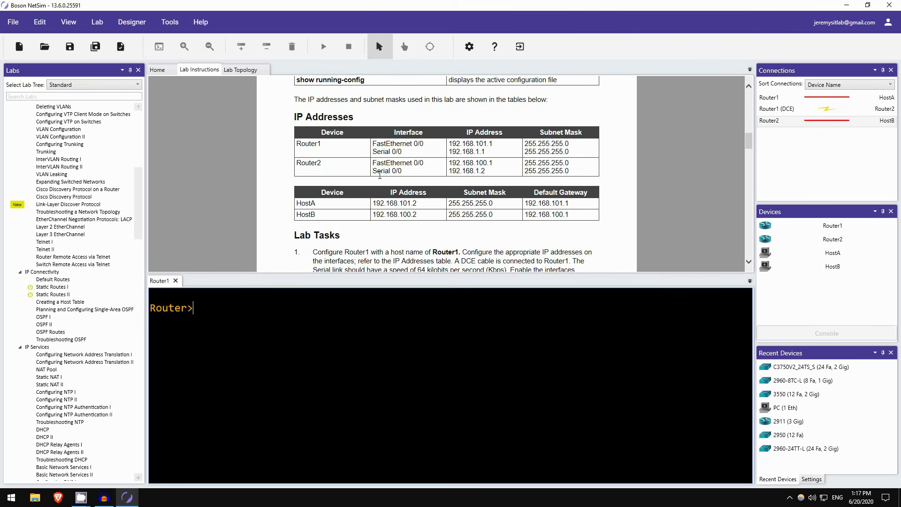
scroll(379, 174, "down", 3)
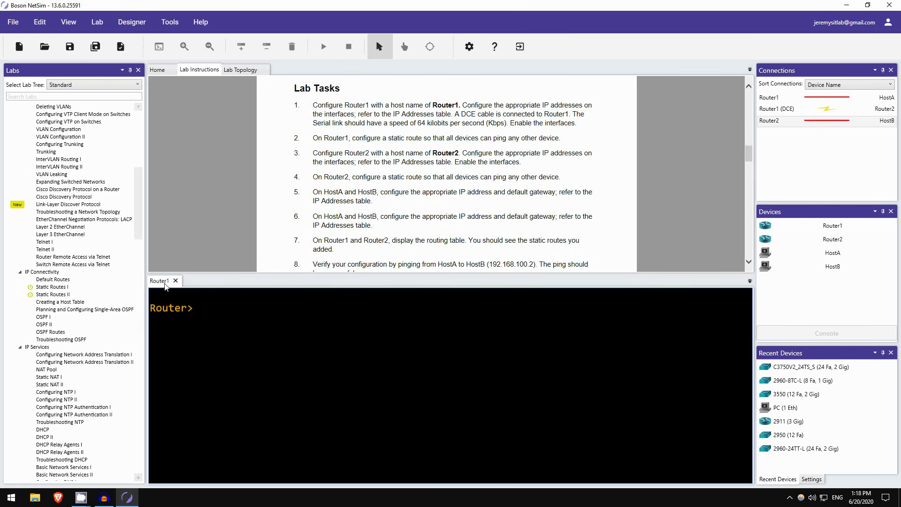
Step: On Router1, enter global configuration mode and set the hostname to Router1
key("Return")
type("en")
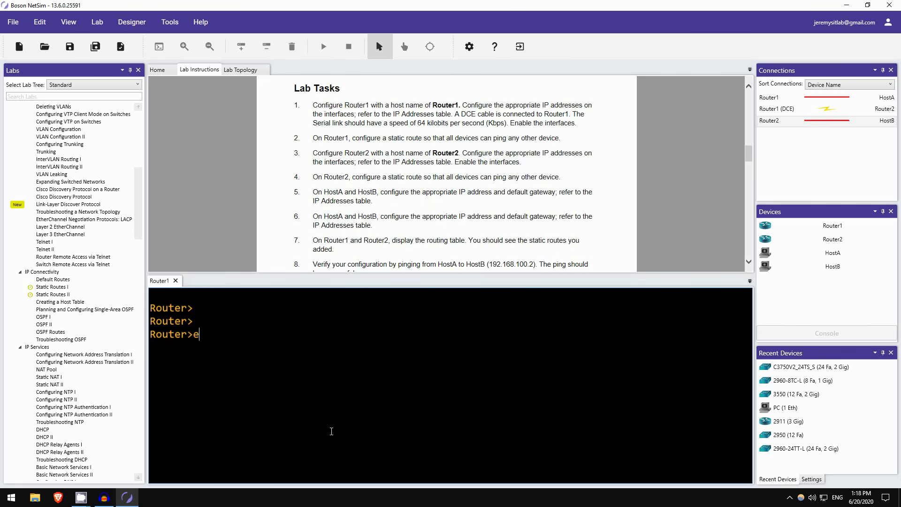
key("Tab")
key("Return")
type("conf")
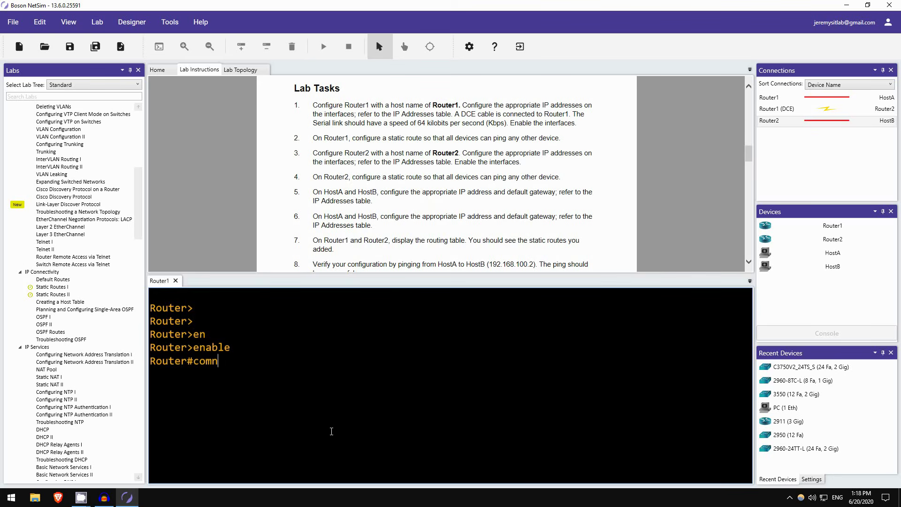
key("BackSpace")
key("BackSpace")
type("nf t")
key("Return")
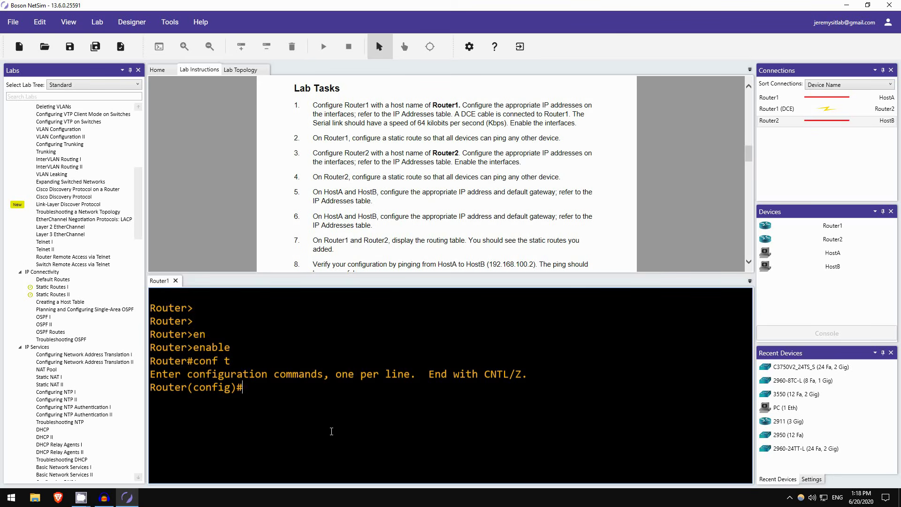
type("host")
key("Tab")
type("Router1")
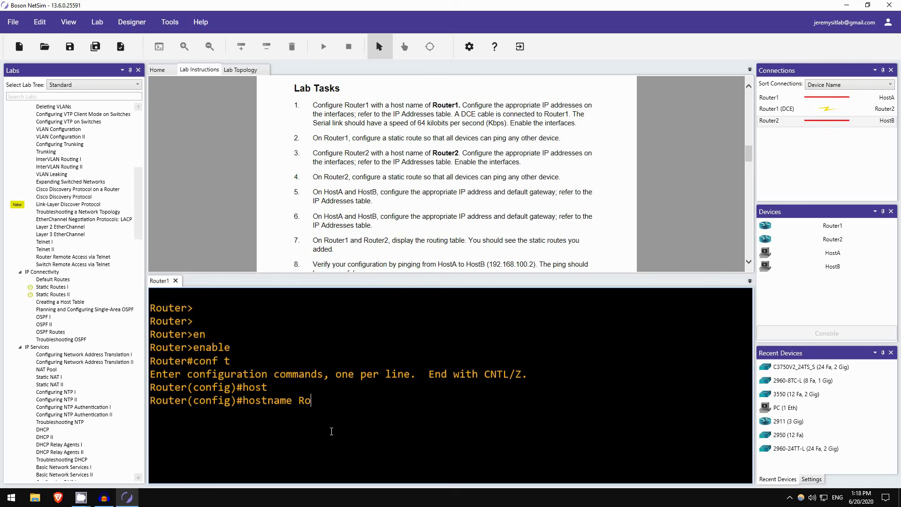
key("Return")
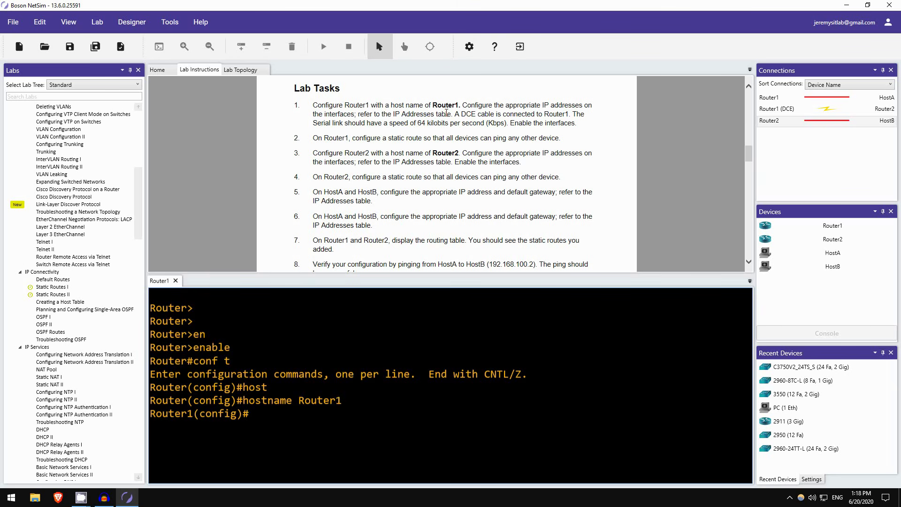
Step: Assign 192.168.101.1 255.255.255.0 to Router1's FastEthernet 0/0 interface and enable it with no shut
scroll(448, 113, "up", 3)
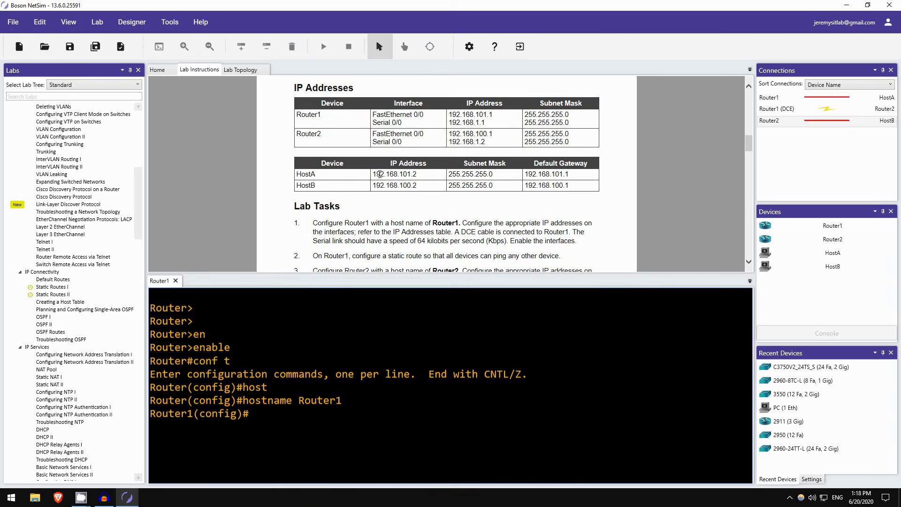
type("int f0/0")
key("Return")
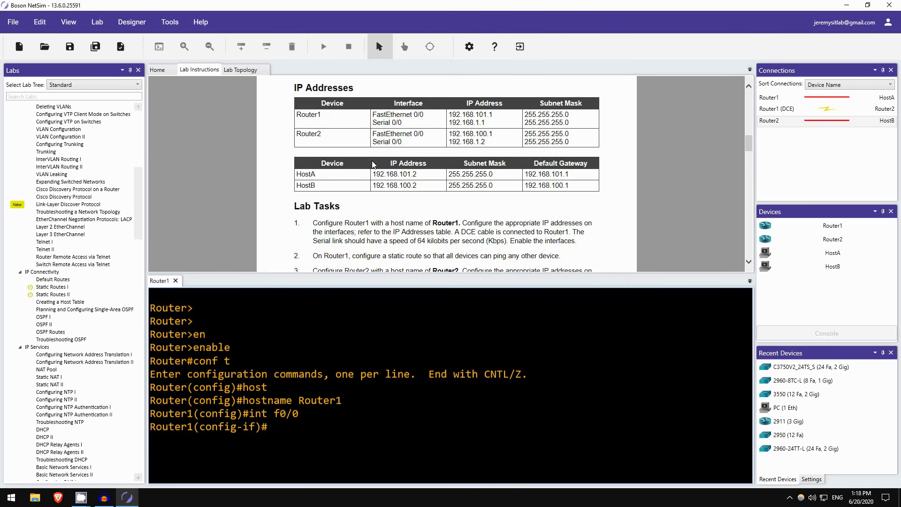
type("ip add 192.168..")
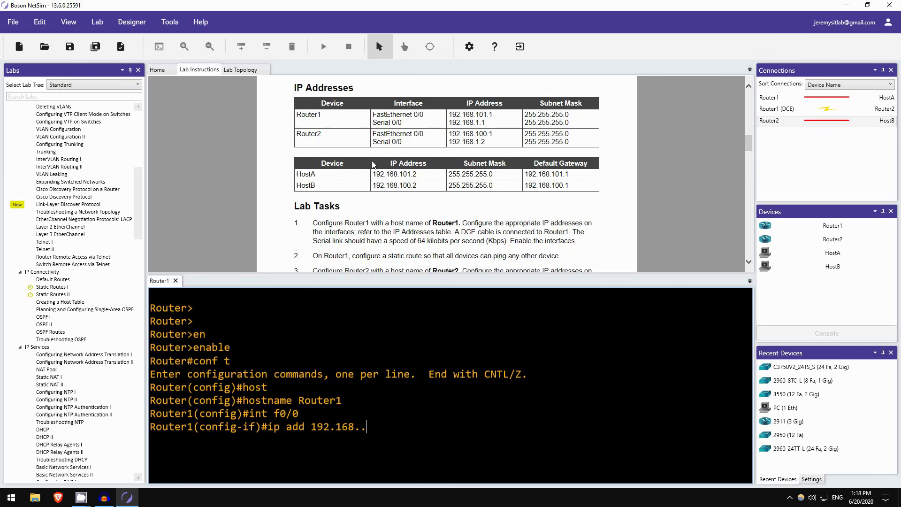
type("101.")
key("BackSpace")
key("BackSpace")
key("BackSpace")
key("BackSpace")
key("BackSpace")
type("101.1 255.255.255.0")
key("Return")
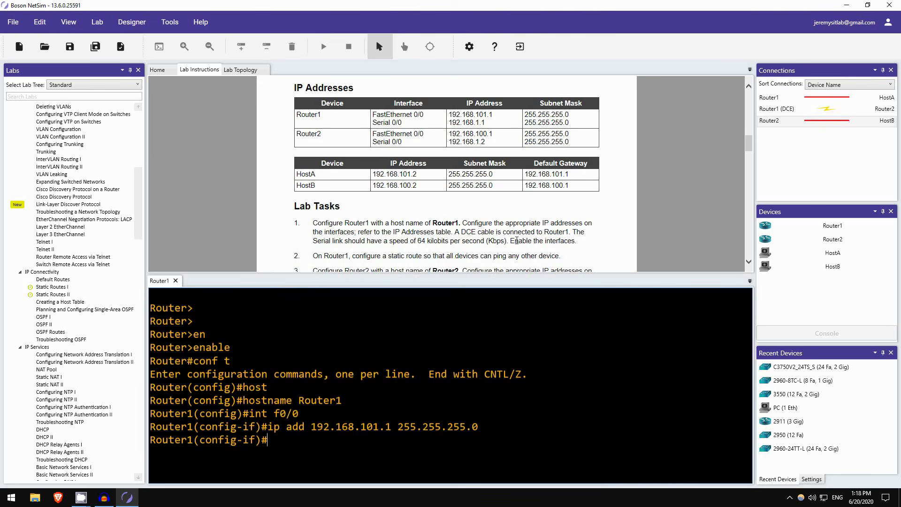
type("no shut")
key("Return")
Step: Assign 192.168.1.1 255.255.255.0 to Router1's Serial 0/0 interface and enable it with no shut
type("in")
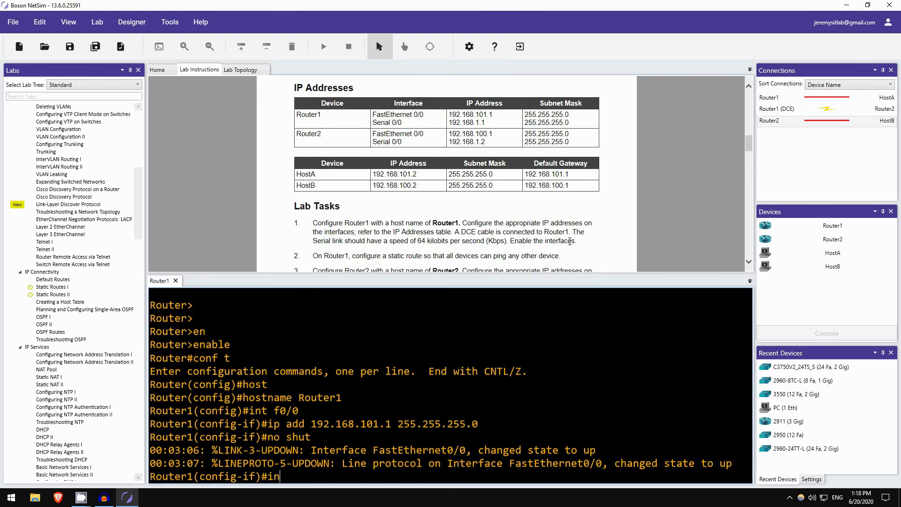
type("t s0/0")
key("Return")
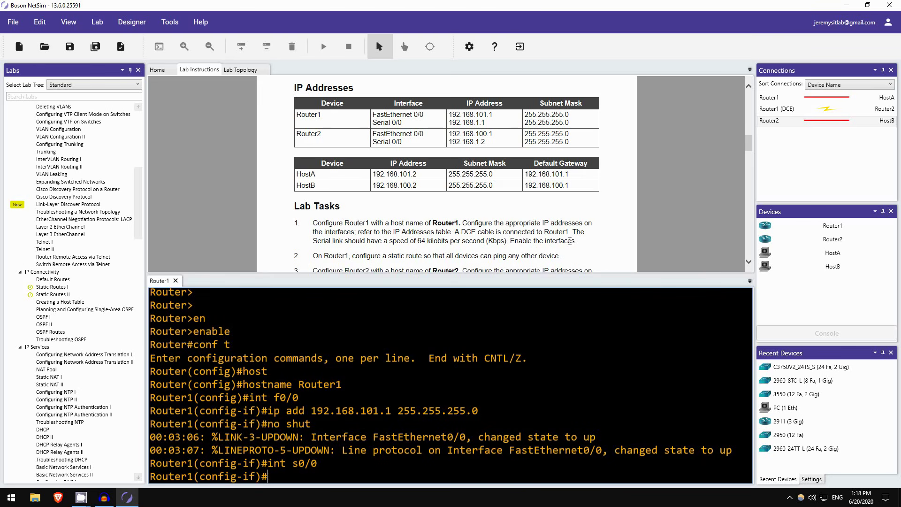
type("ip add 192.168.1.1")
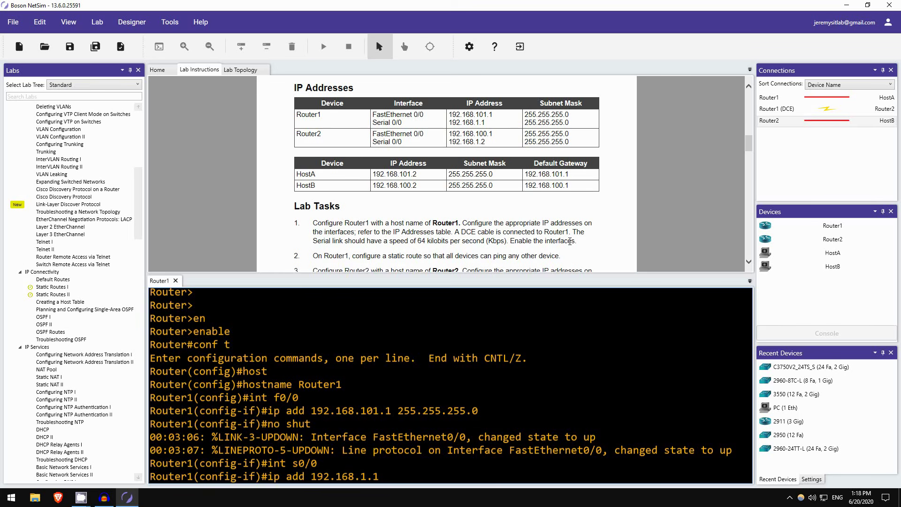
type(" 255.255.255.0")
key("Return")
type("no shut")
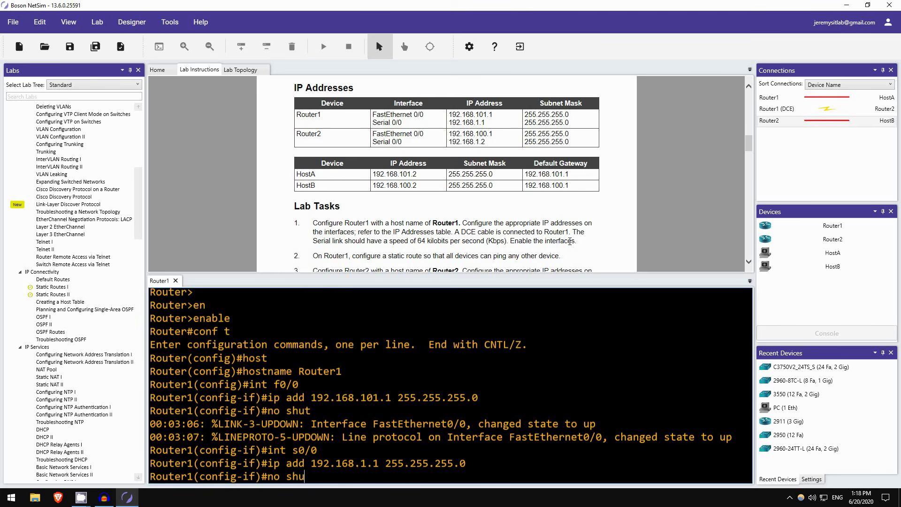
key("Return")
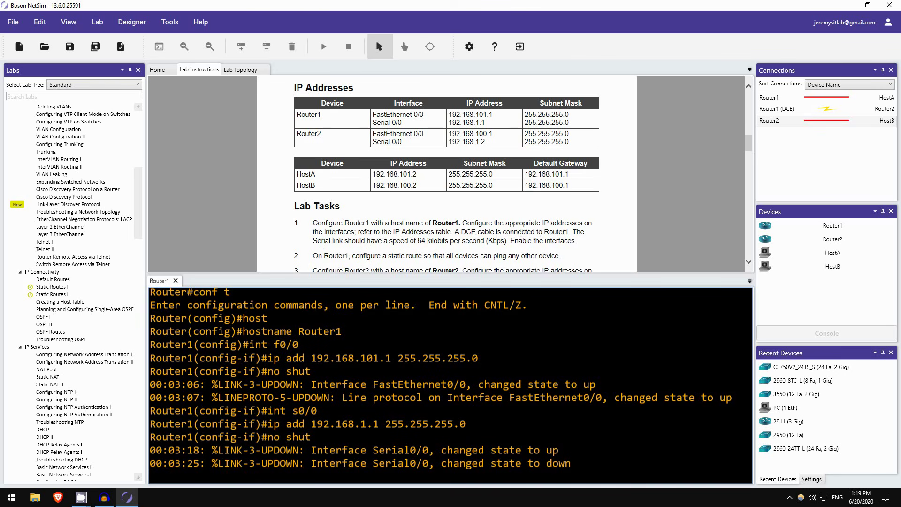
key("Return")
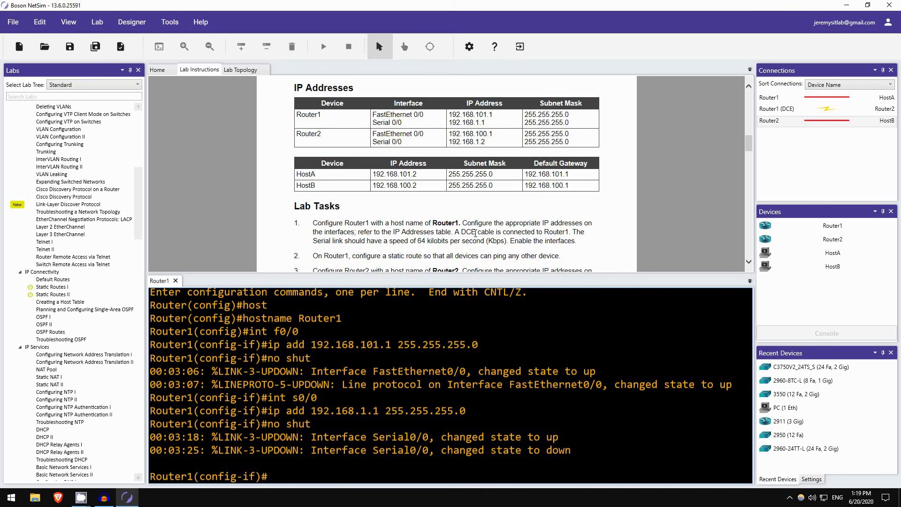
Step: Look up the available clock rates and set Router1's Serial 0/0 clock rate to 64000
scroll(475, 232, "up", 10)
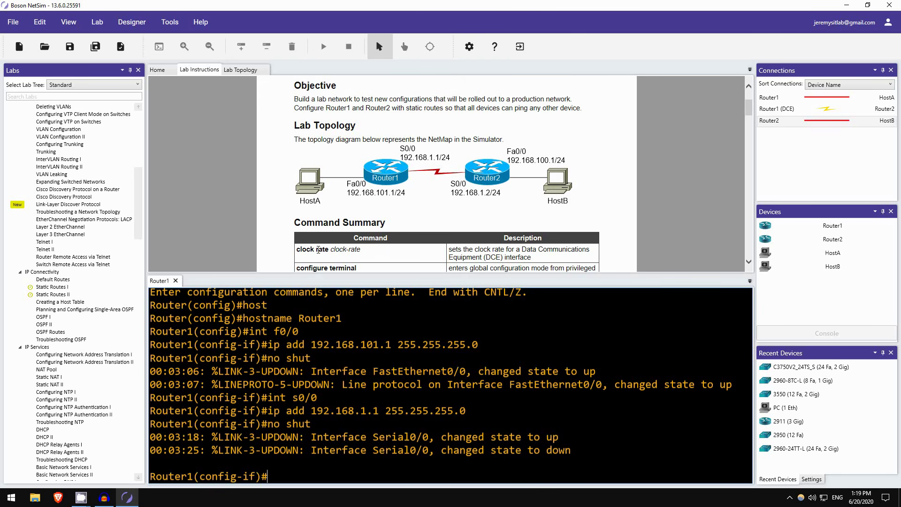
scroll(318, 249, "down", 10)
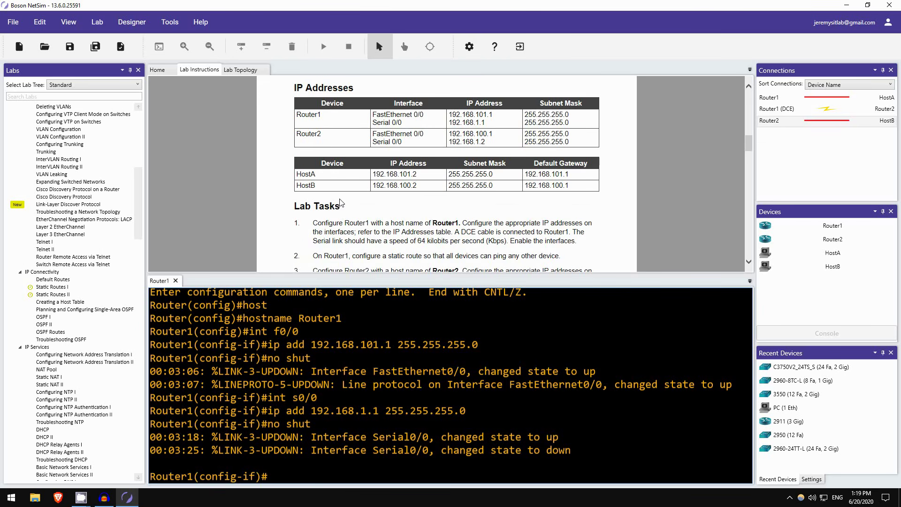
type("clock")
key("Tab")
type("rate?")
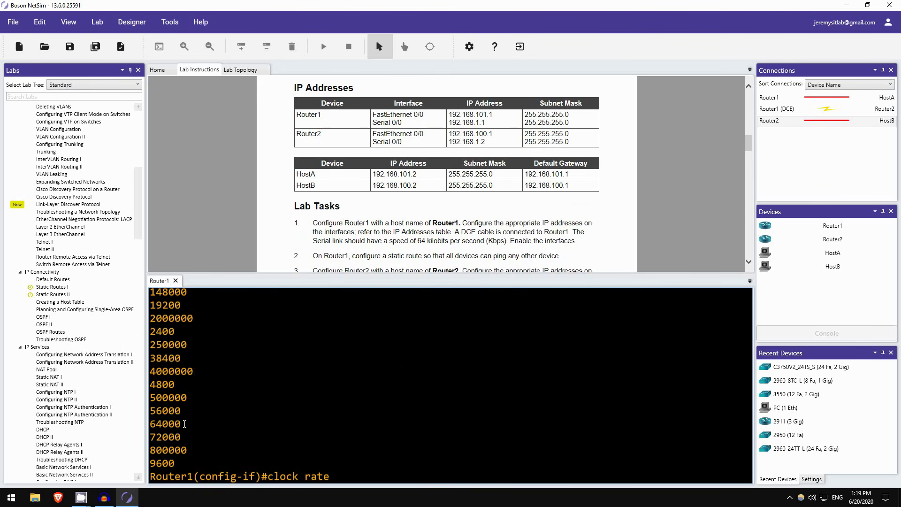
type("64000")
key("Return")
scroll(380, 427, "up", 1)
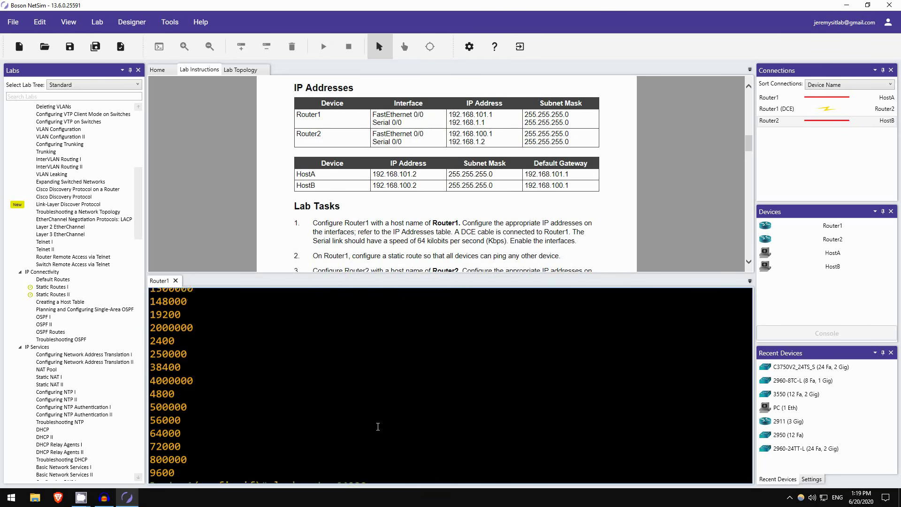
scroll(379, 426, "down", 1)
scroll(381, 188, "down", 1)
Step: Read the Router1 static route task and examine the networks and interface addresses in the lab topology
scroll(380, 188, "down", 2)
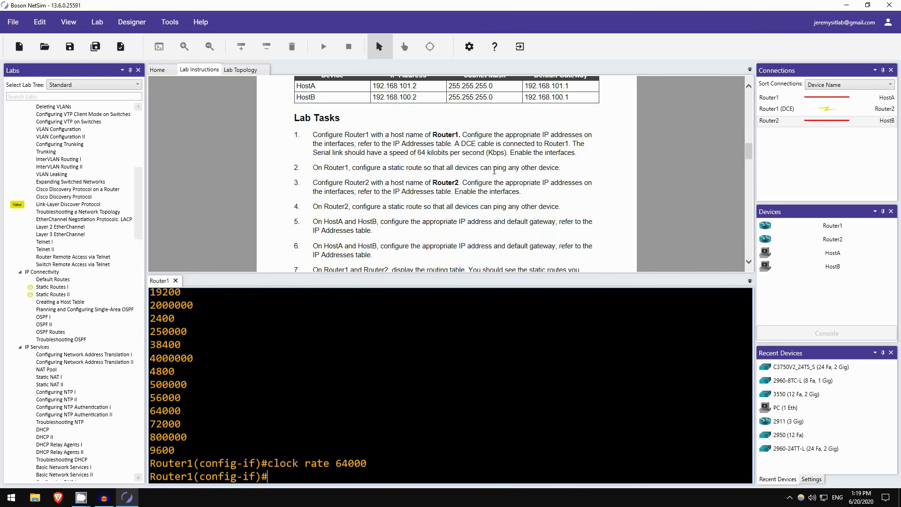
scroll(516, 179, "up", 10)
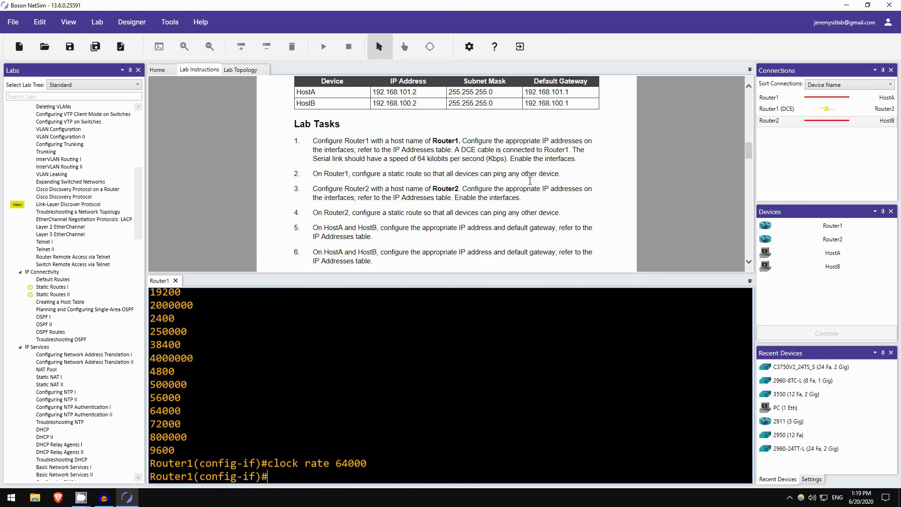
scroll(501, 180, "up", 2)
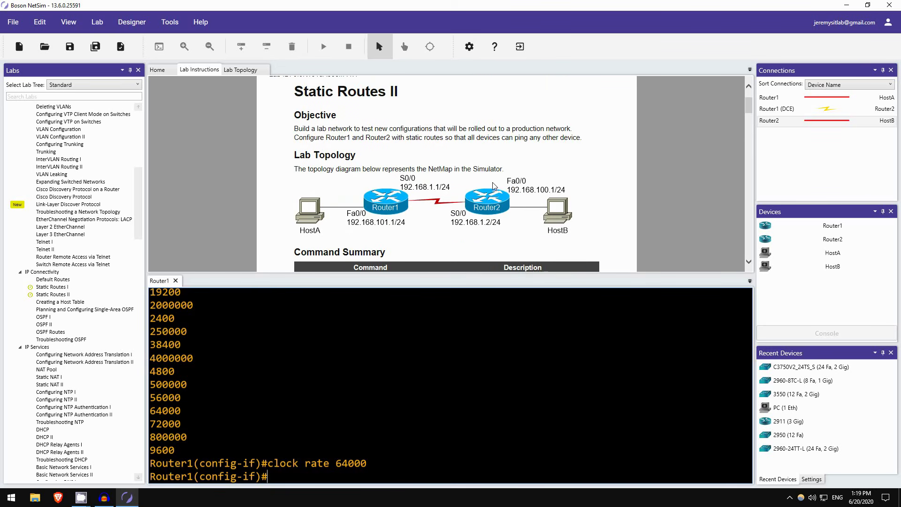
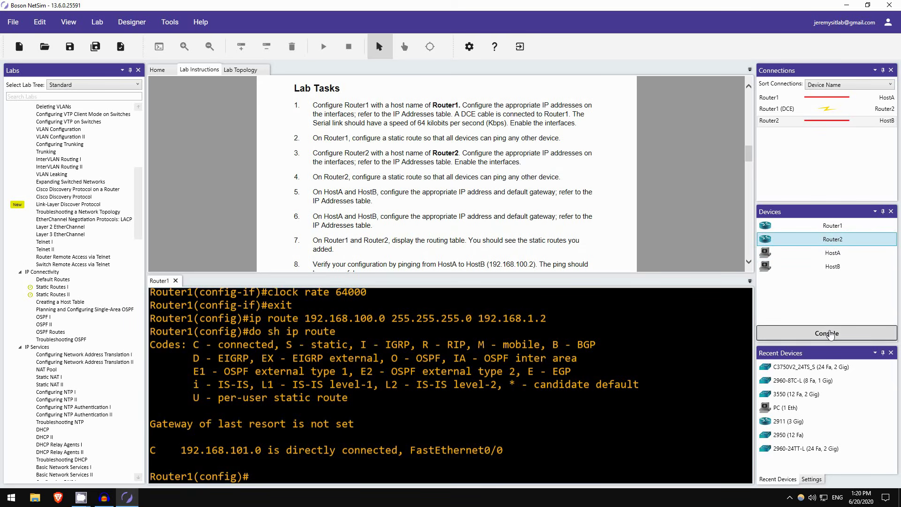
Step: Open Router2's console, enter global configuration mode and set the hostname to Router2
left_click(826, 332)
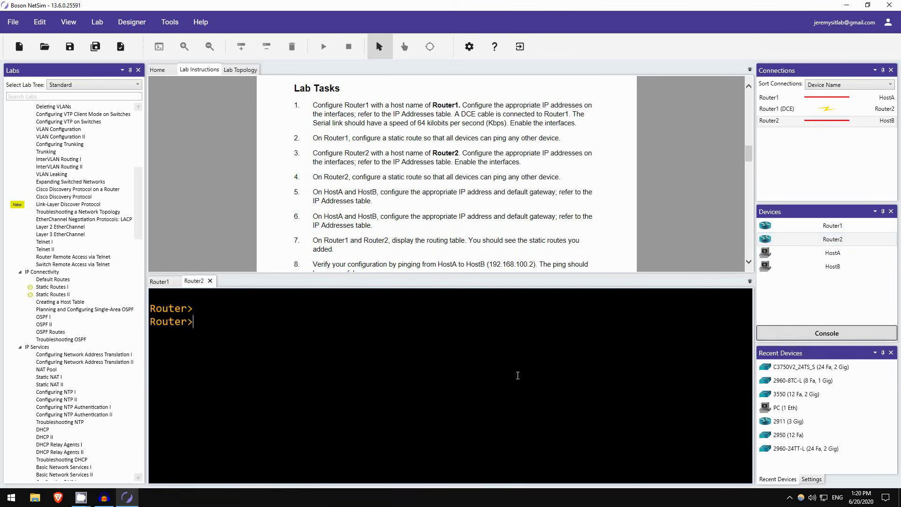
type("en")
key("Return")
type("conf t")
key("Return")
type("h")
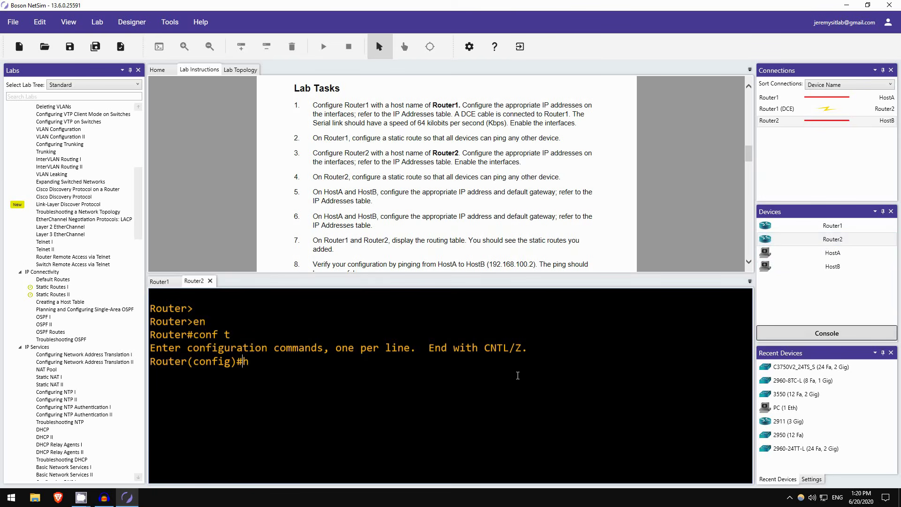
type("ost")
key("Tab")
type("Router2")
key("Return")
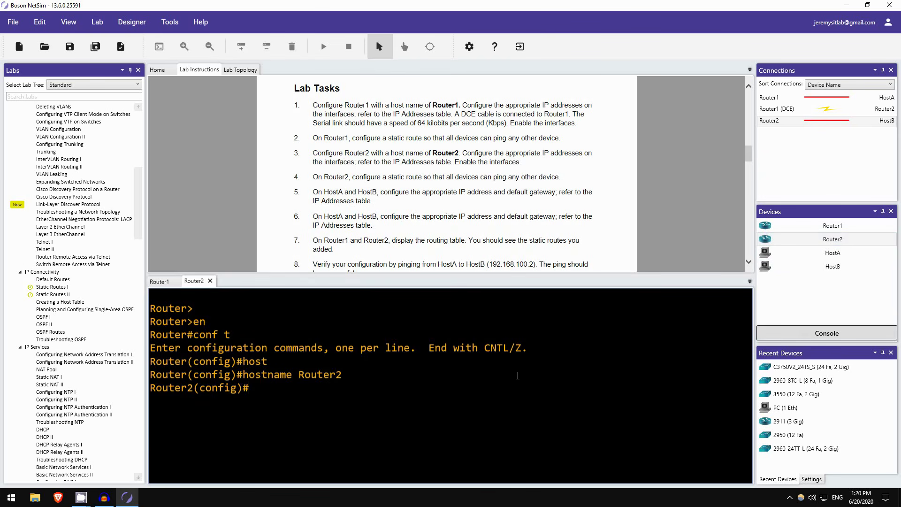
Step: Assign 192.168.100.1 255.255.255.0 to Router2's FastEthernet 0/0 interface and enable it with no shut
scroll(413, 197, "up", 5)
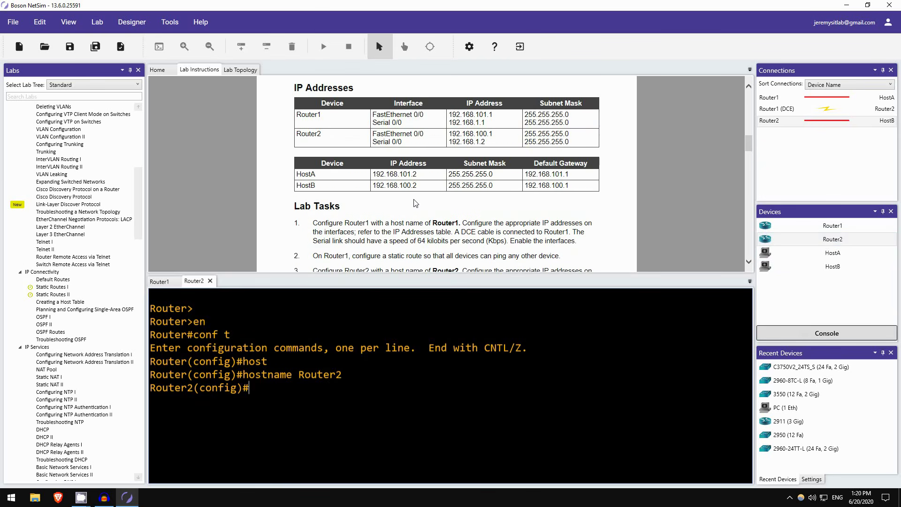
type("int f0/0")
key("Return")
type("i")
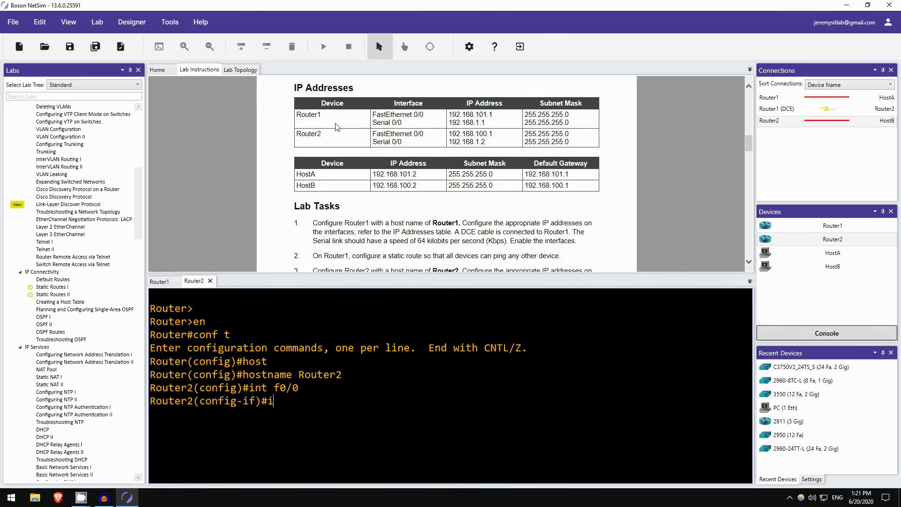
type("p add 192.168.100.")
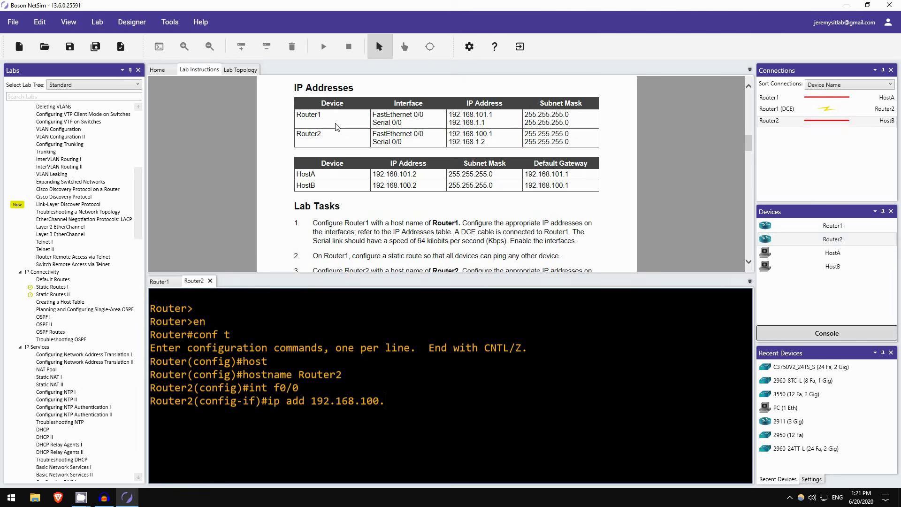
type("1 255.255.255.0")
key("Return")
type("no shut")
key("Return")
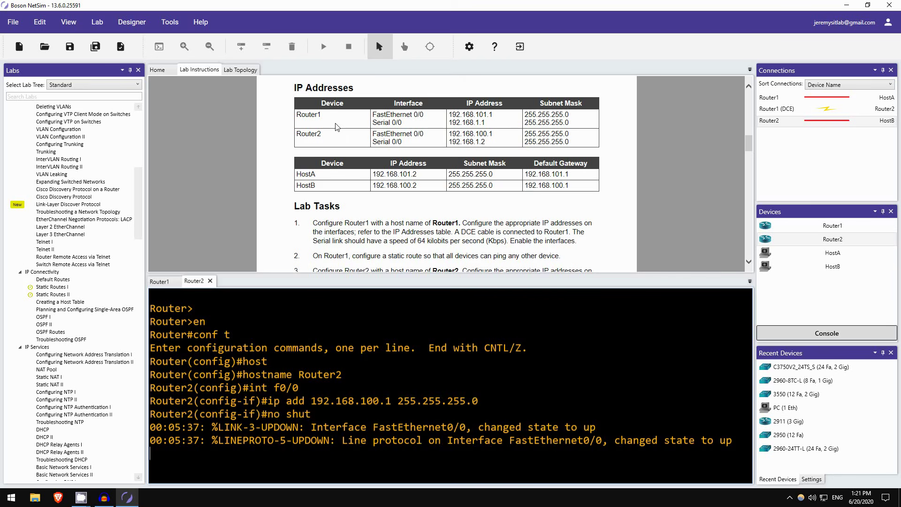
key("Return")
Step: Assign 192.168.1.2 255.255.255.0 to Router2's Serial 0/0 interface and enable it with no shut
type("int s0/0")
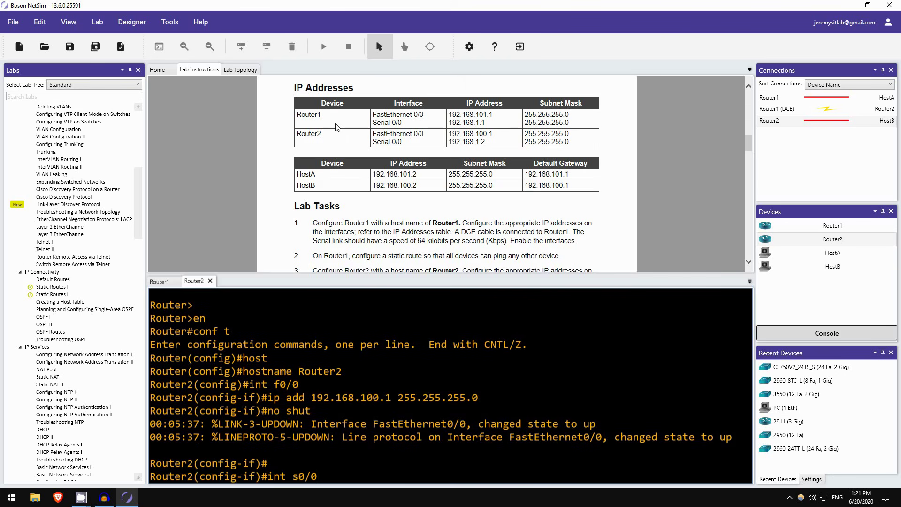
key("Return")
type("ip")
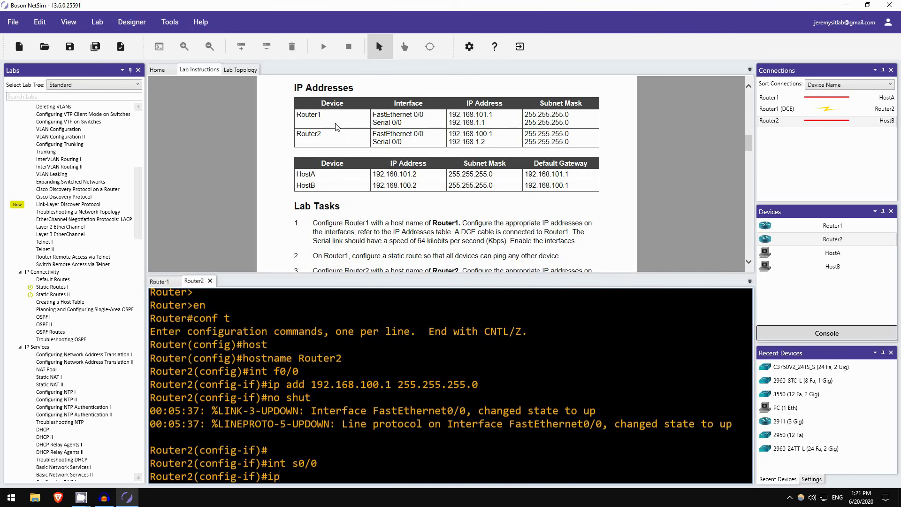
type(" add 192.168.1.2 255.255.255.0")
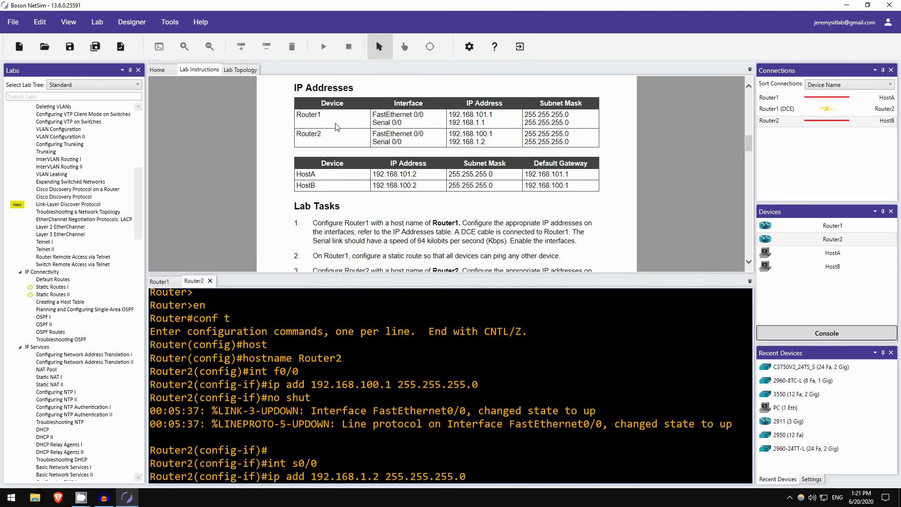
key("Return")
type("no shut")
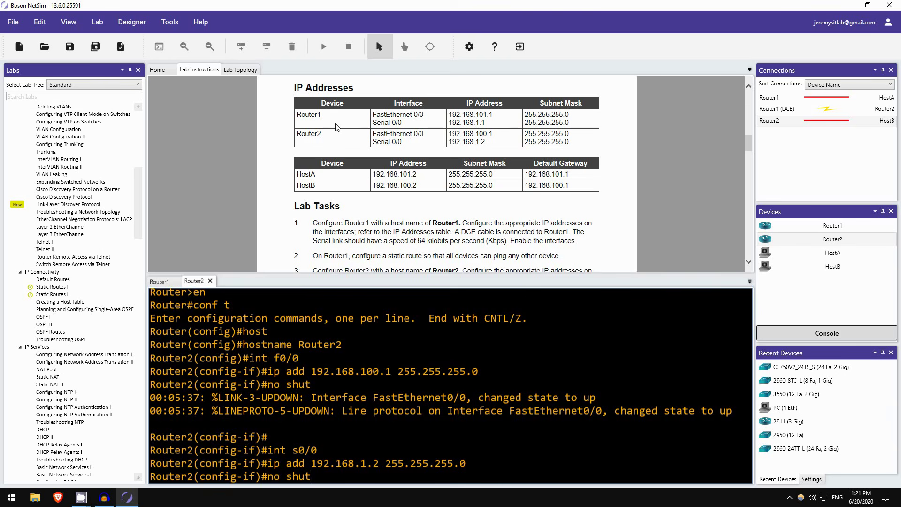
key("Return")
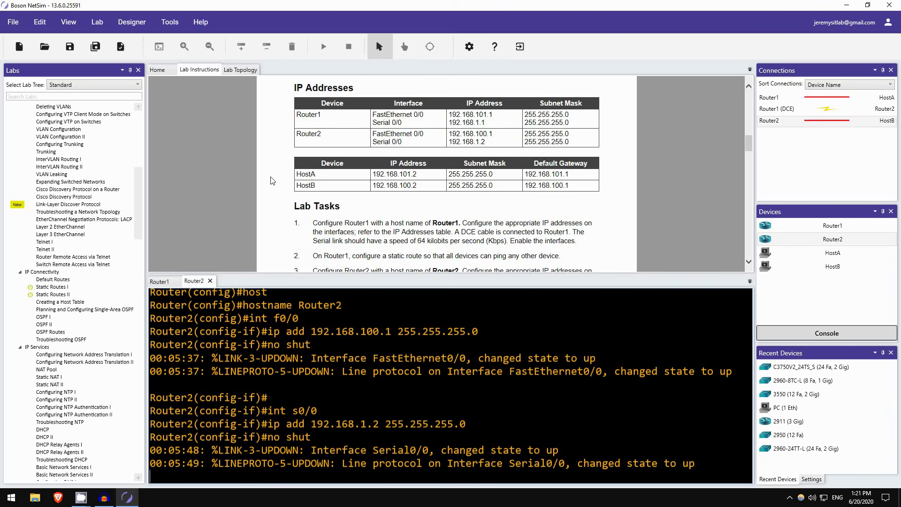
Step: On Router2, return to global configuration mode and add a static route to 192.168.101.0 255.255.255.0 via 192.168.1.1
scroll(271, 192, "down", 5)
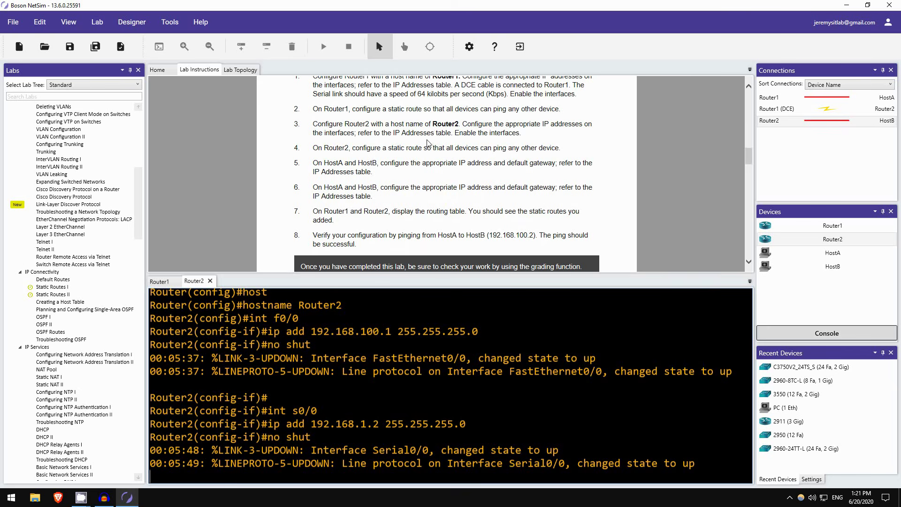
scroll(332, 157, "up", 4)
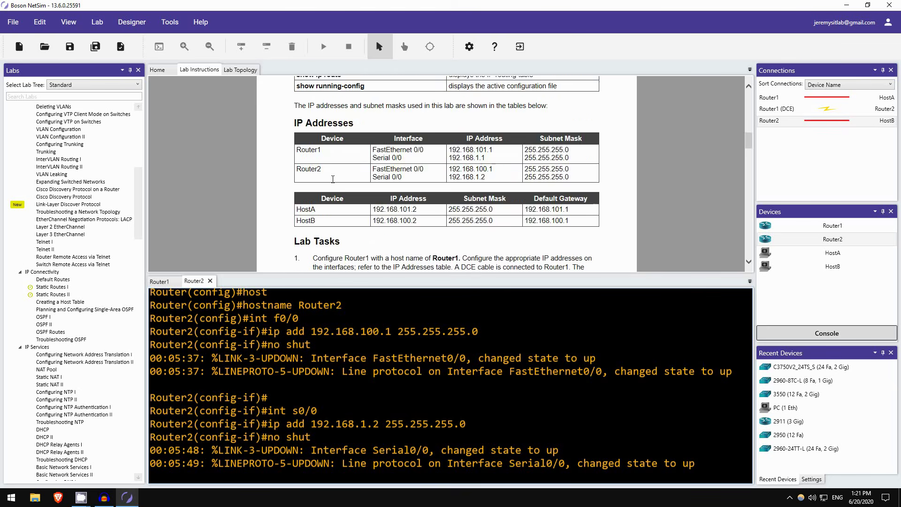
scroll(332, 179, "up", 8)
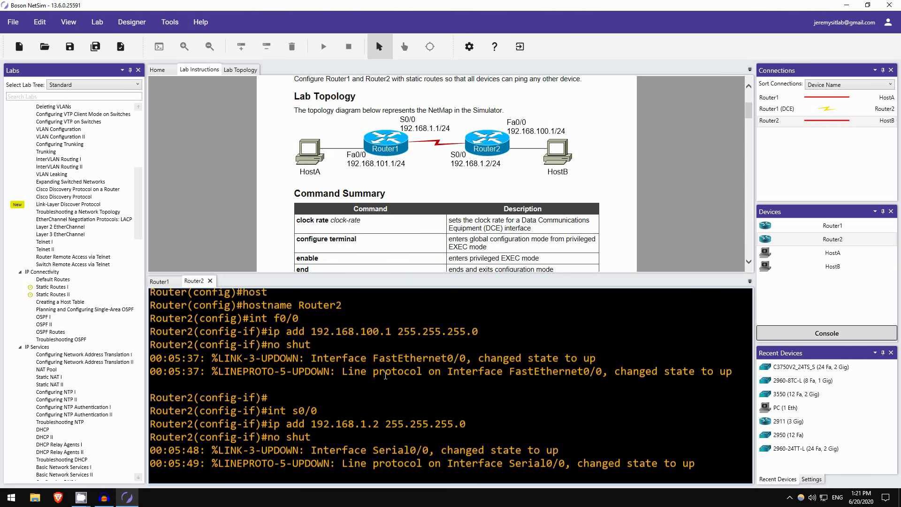
key("Return")
key("Return")
type("exit")
key("Return")
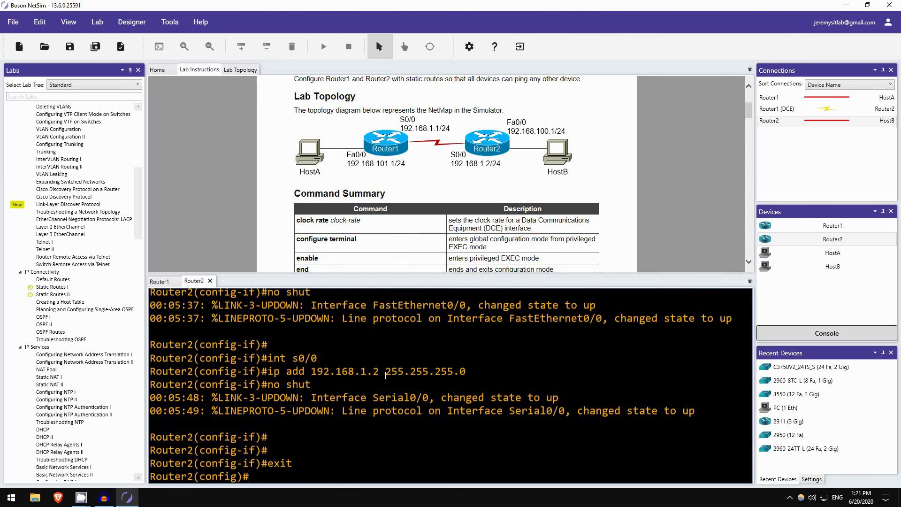
type("ip route 192.168.101.0 ")
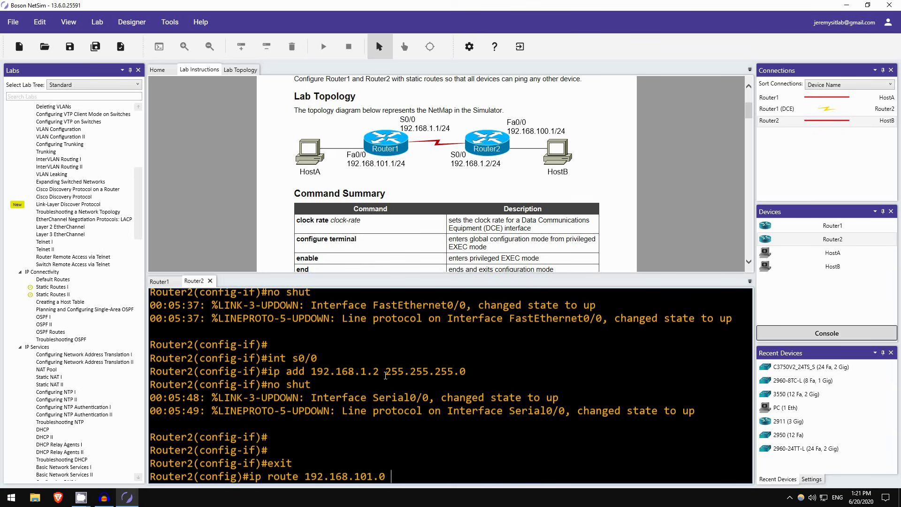
type("255.255.255.0 192.168.1.1")
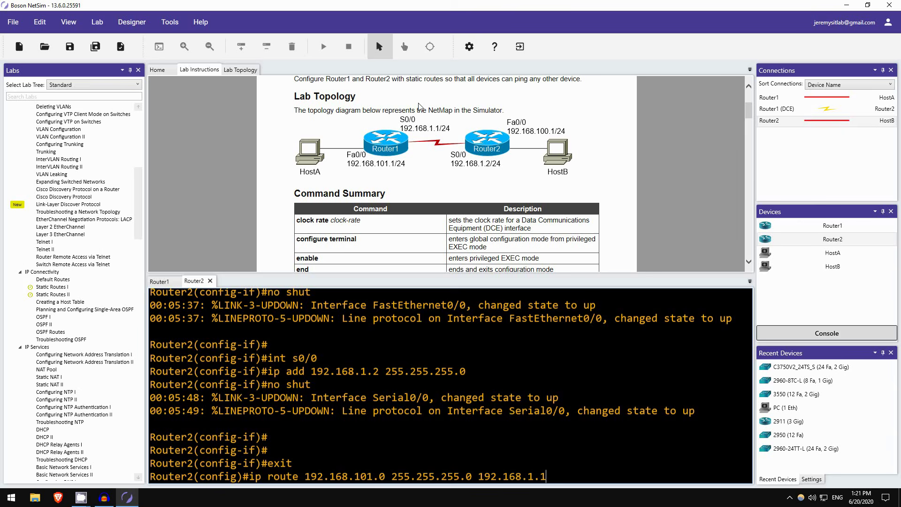
key("Return")
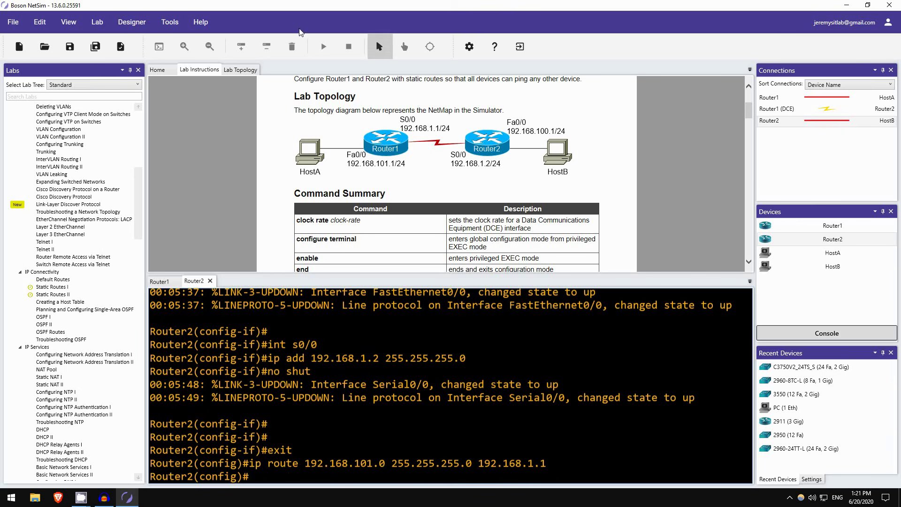
Step: Display Router2's IP routing table from configuration mode with do sh ip route
scroll(219, 176, "down", 5)
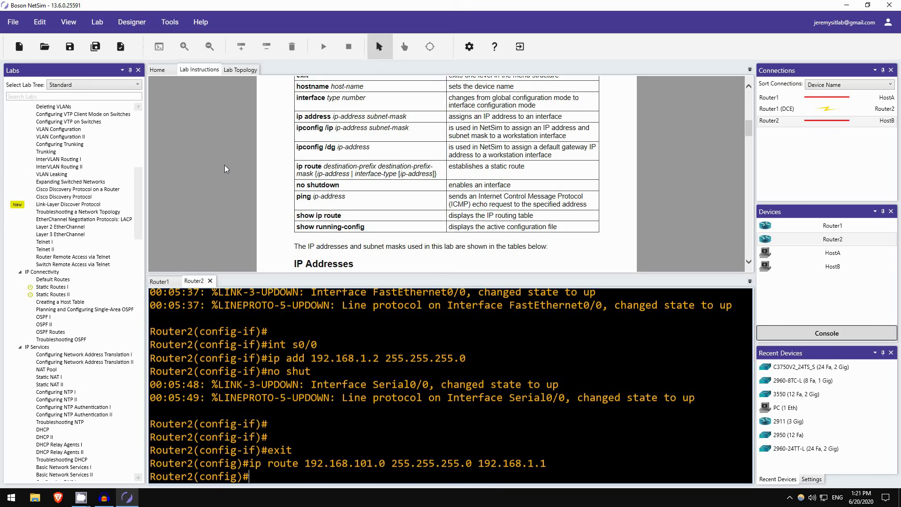
scroll(224, 165, "up", 8)
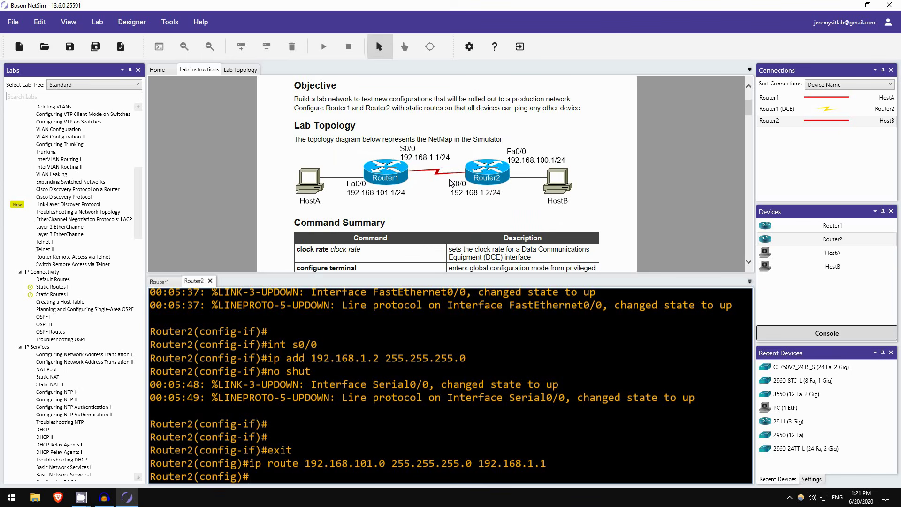
type("do sh ip route")
key("Return")
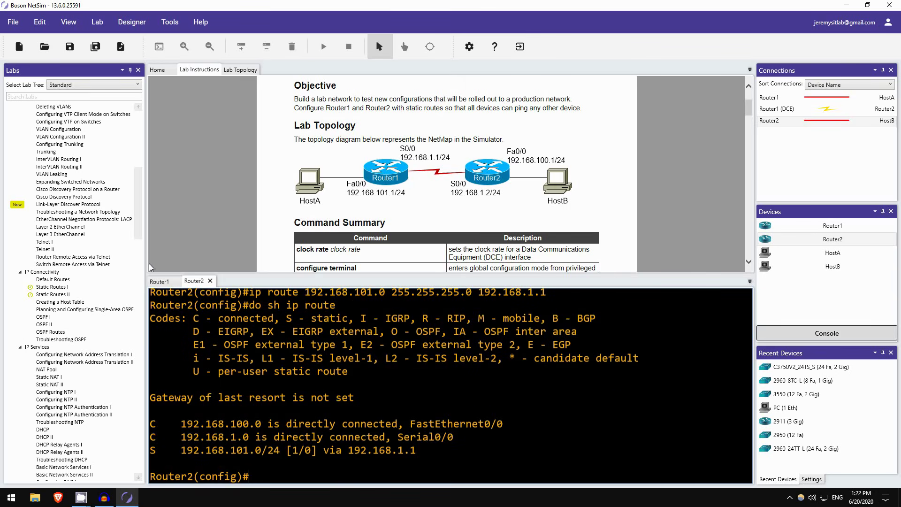
Step: Switch to Router1's console and display its IP routing table with do sh ip route
left_click(159, 281)
key("Return")
key("Return")
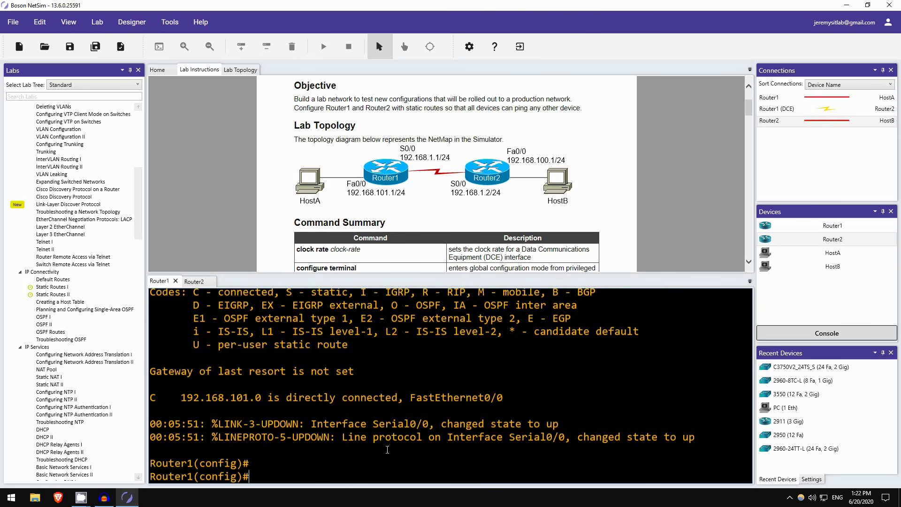
key("Up")
key("Return")
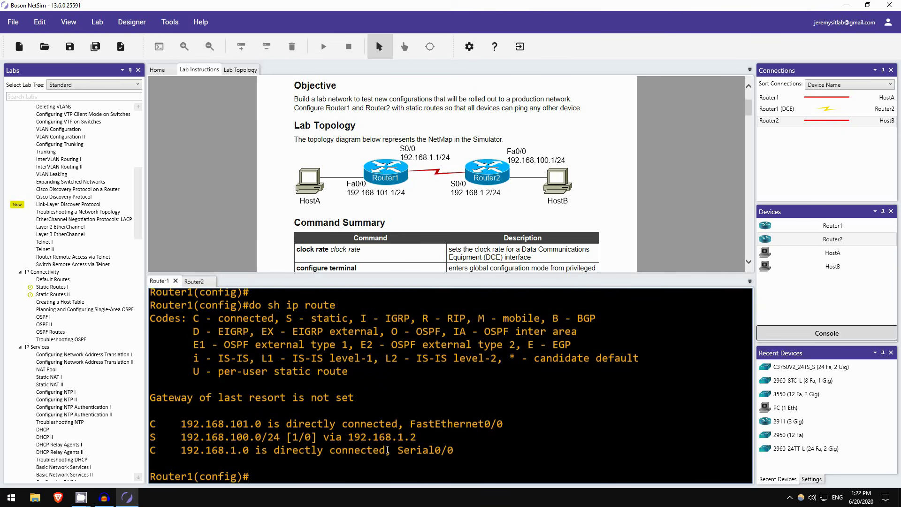
Step: Review the host addressing task and the IP Addresses tables, and open consoles for HostA and HostB
left_click(212, 281)
scroll(212, 180, "down", 10)
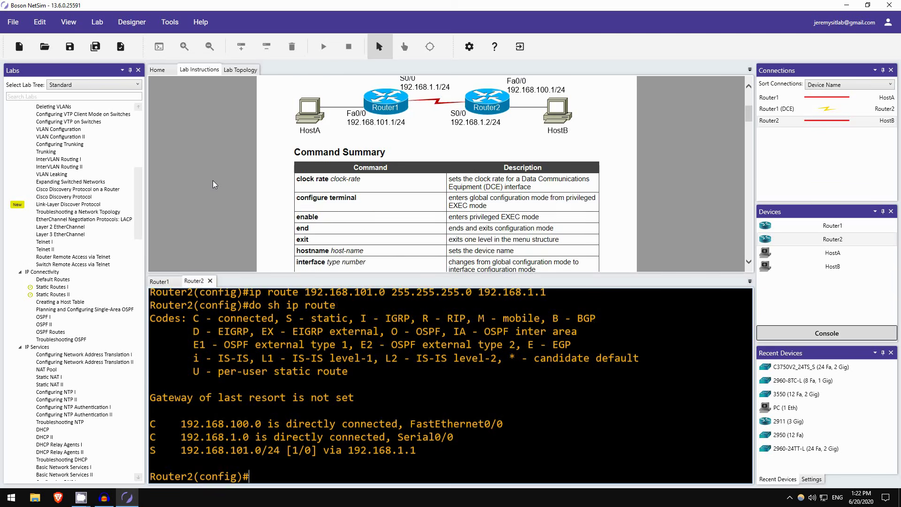
scroll(218, 184, "down", 9)
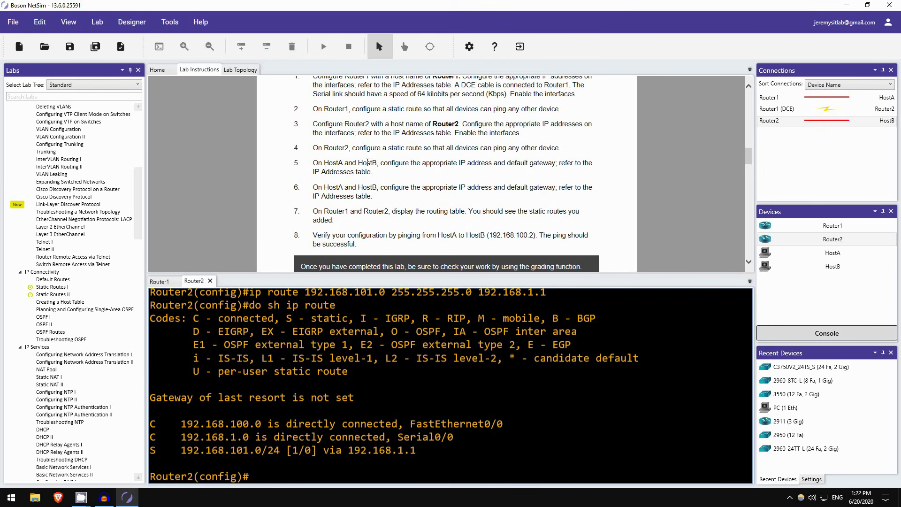
scroll(368, 160, "up", 12)
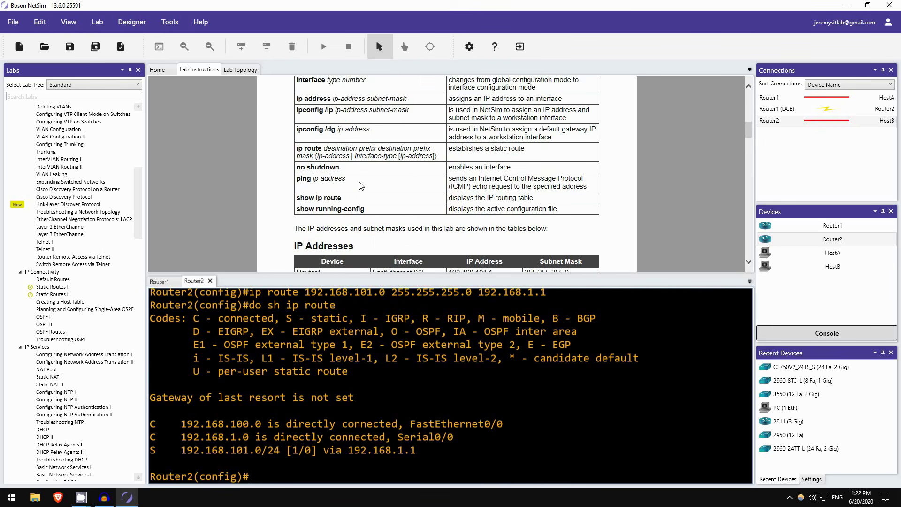
scroll(353, 182, "down", 3)
scroll(353, 182, "down", 3)
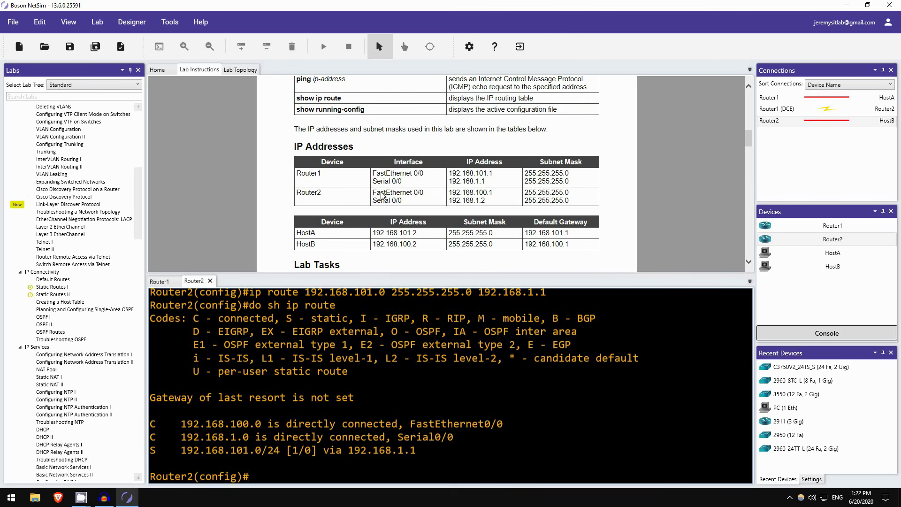
left_click(829, 253)
left_click(839, 339)
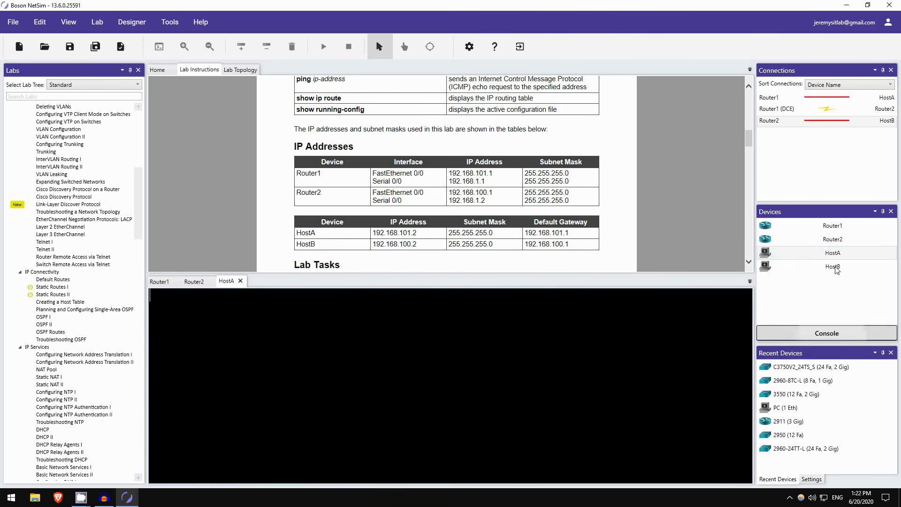
left_click(838, 337)
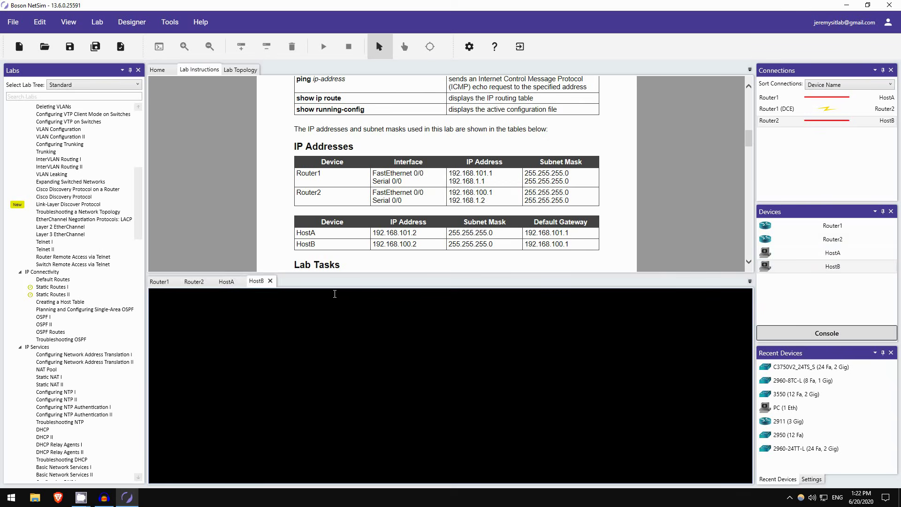
Step: On HostA, run ipconfig /all and examine its IP settings and the example syntax for address and gateway commands
left_click(227, 281)
scroll(205, 198, "down", 1)
scroll(204, 194, "down", 5)
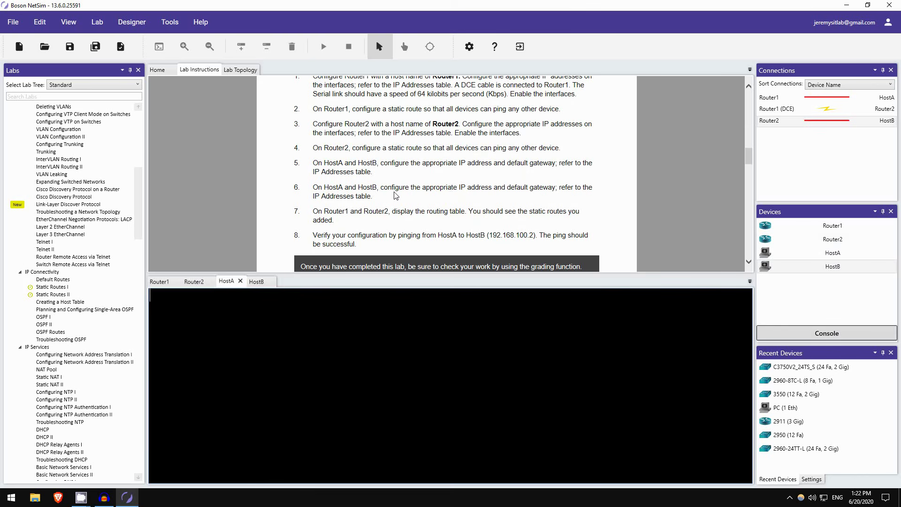
scroll(467, 183, "up", 7)
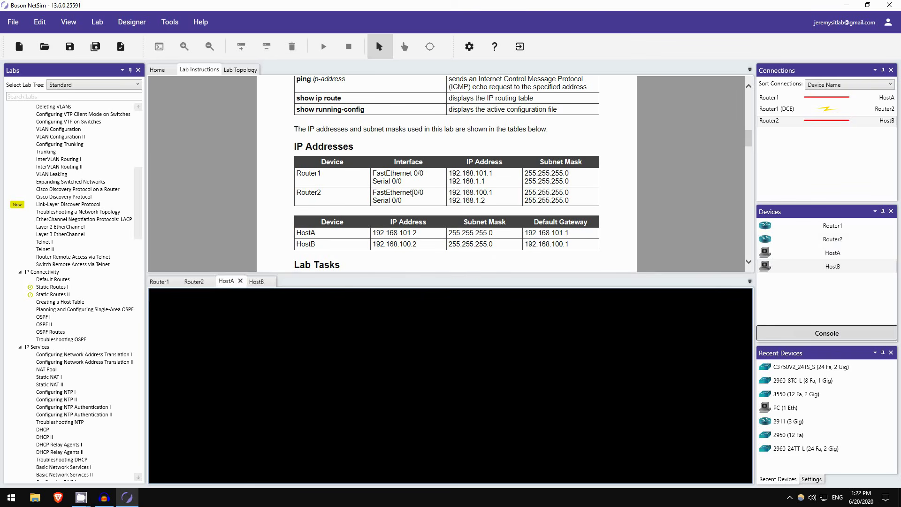
key("Return")
key("Return")
type("ipconfig /all")
key("Return")
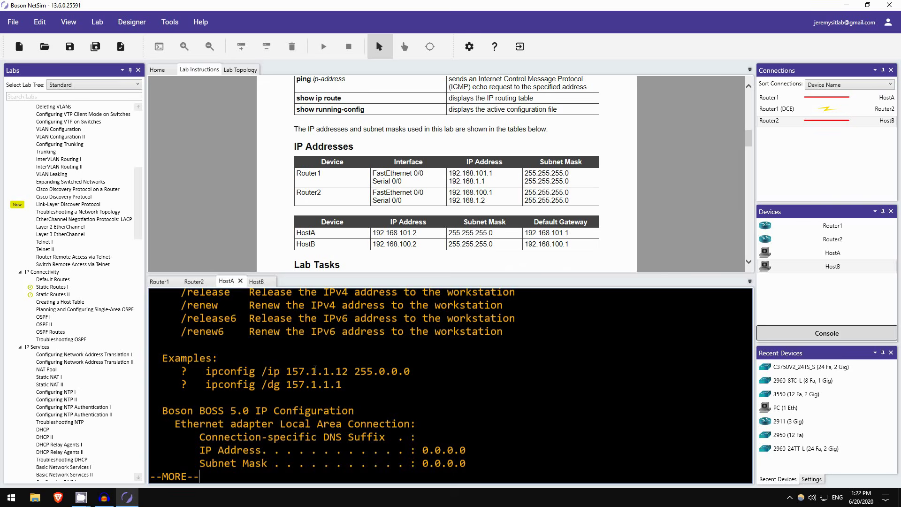
key("space")
scroll(335, 385, "up", 6)
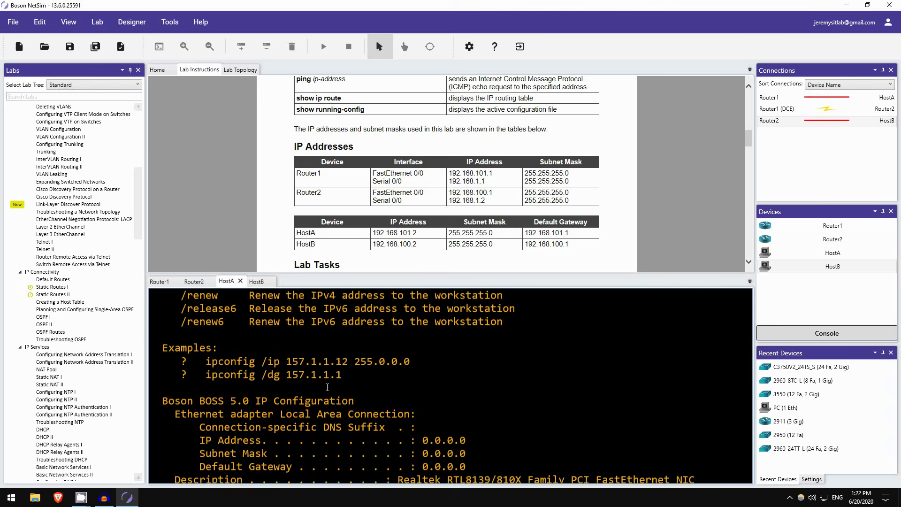
scroll(403, 371, "down", 2)
scroll(441, 397, "down", 1)
scroll(429, 392, "up", 1)
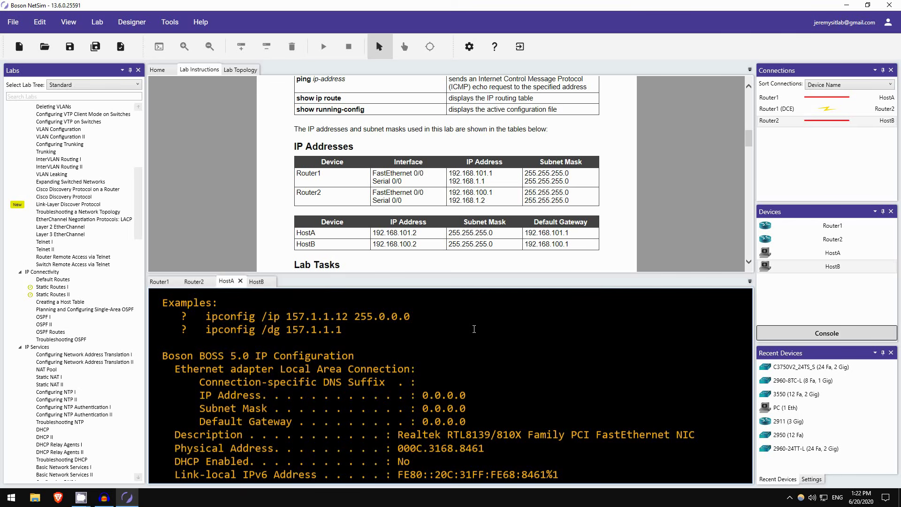
scroll(422, 348, "down", 3)
Step: Use ipconfig to assign HostA the IP address 192.168.101.2 255.255.255.0 and the default gateway 192.168.101.1
type("ipconfig")
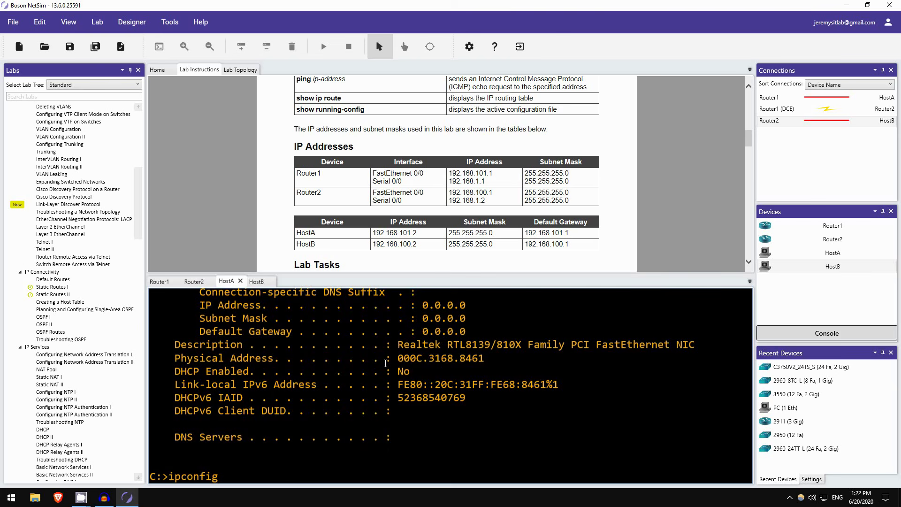
type(" 192.168.101.2 255.2")
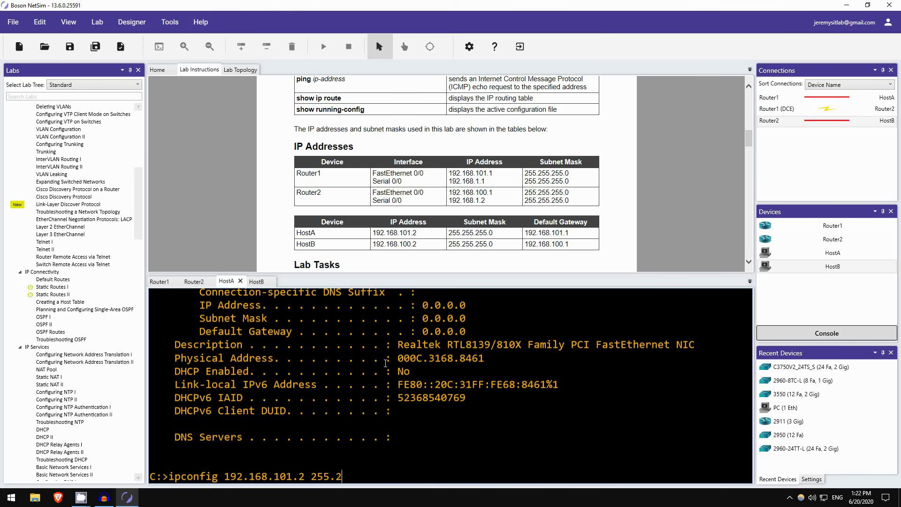
type("55.255.0")
type("/IP")
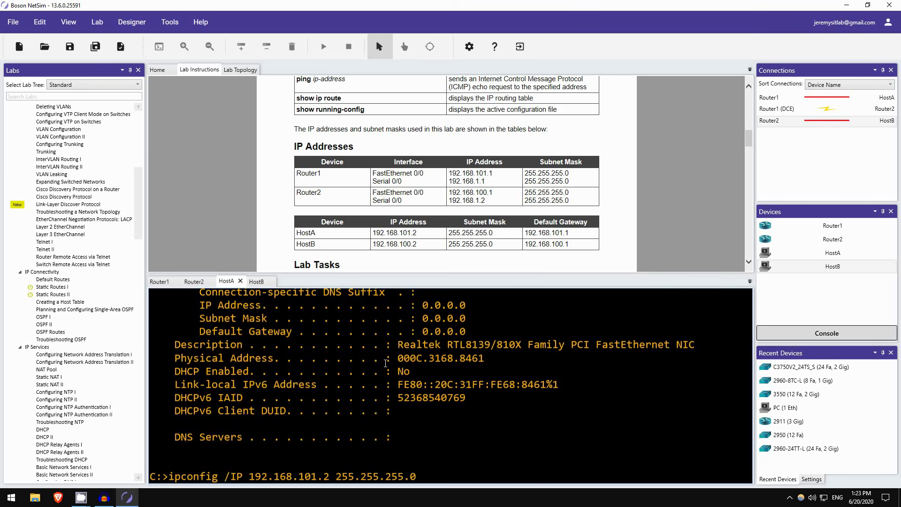
key("Return")
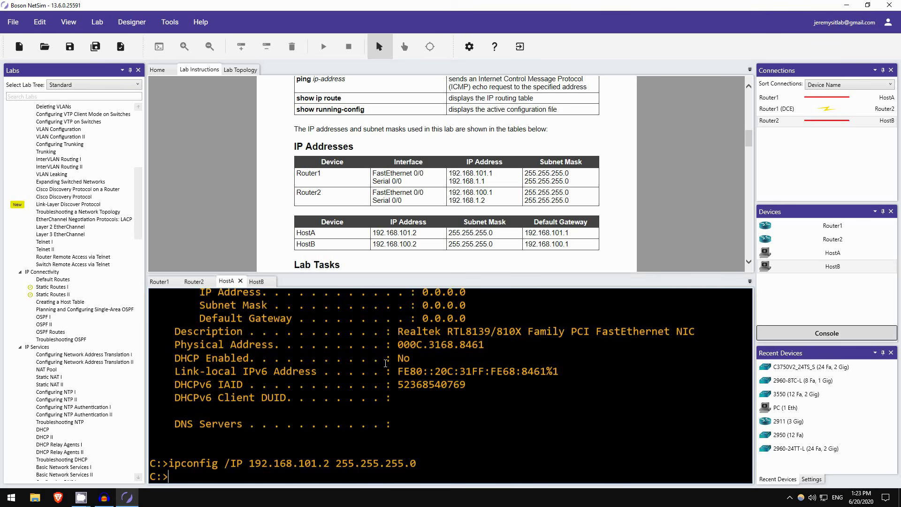
type("ipconfig /dg 192.168.101.1")
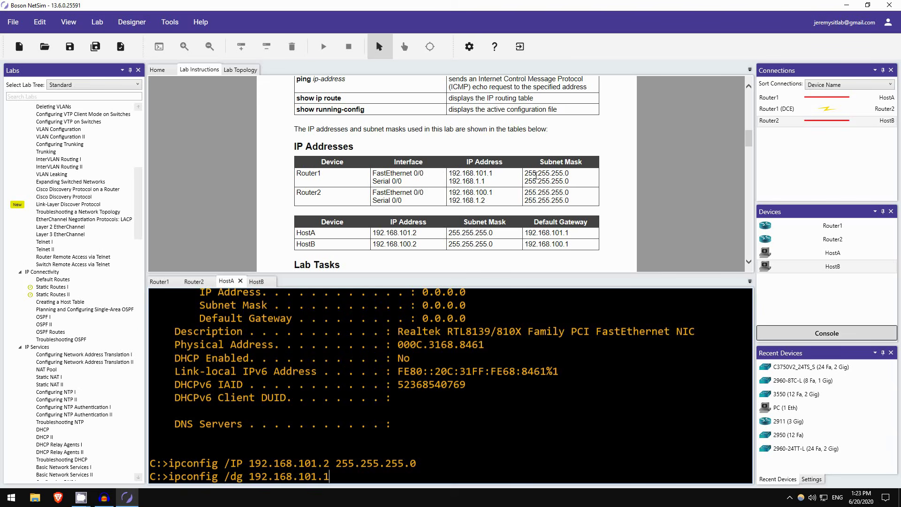
key("Return")
Step: Rerun ipconfig /all on HostA to check its IP address, subnet mask and default gateway
key("Up")
key("Up")
key("Up")
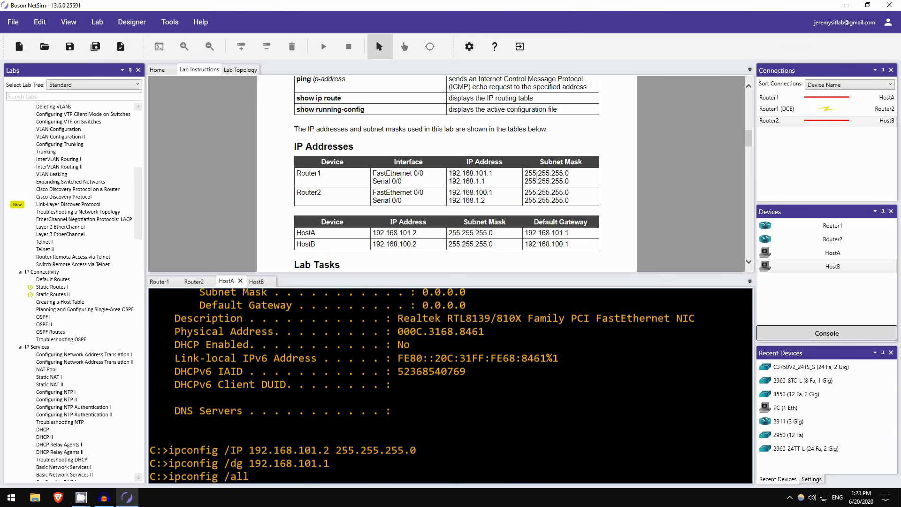
key("Return")
key("space")
scroll(454, 363, "up", 1)
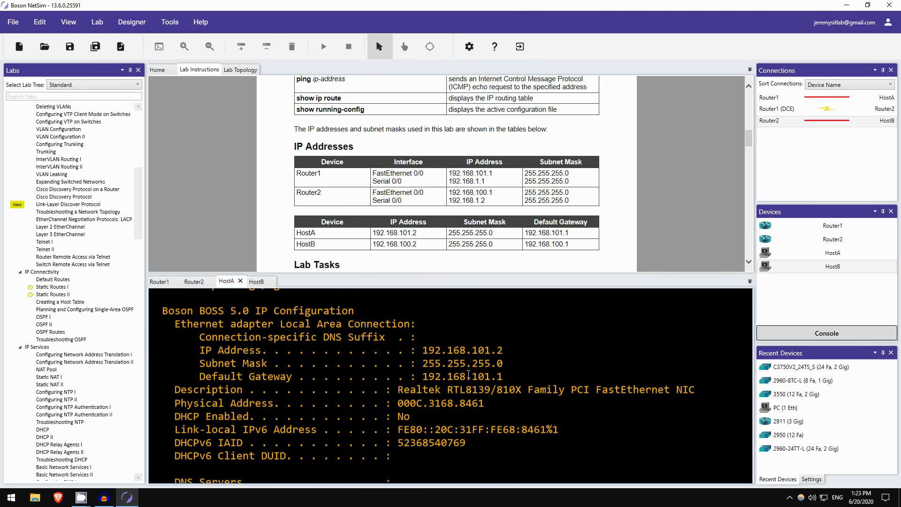
scroll(237, 209, "down", 3)
scroll(232, 215, "up", 2)
Step: Switch to HostB's console and display its full IP configuration with ipconfig /all
left_click(256, 281)
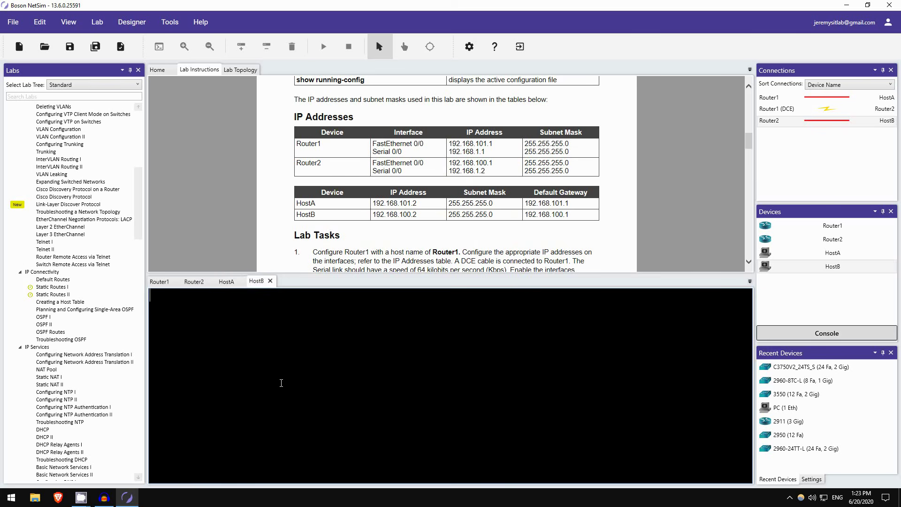
key("Return")
type("ipconfig /all")
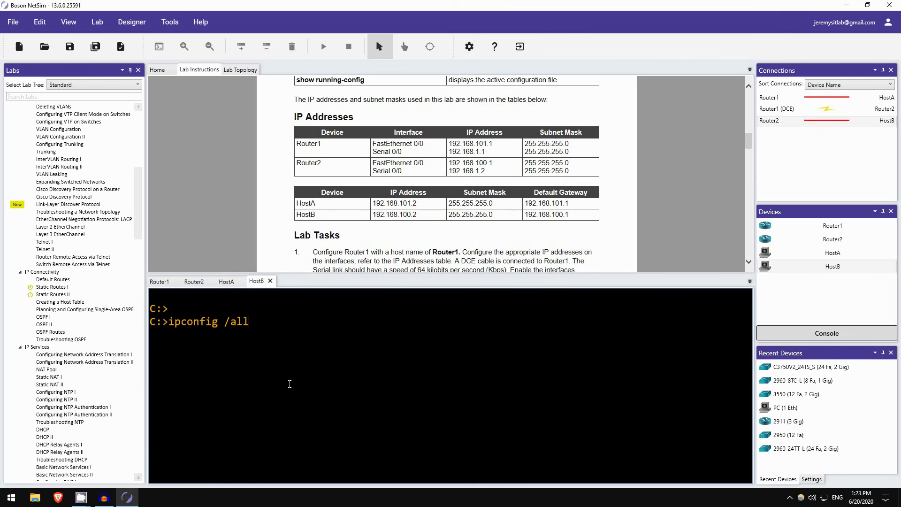
key("Return")
key("space")
scroll(449, 360, "up", 1)
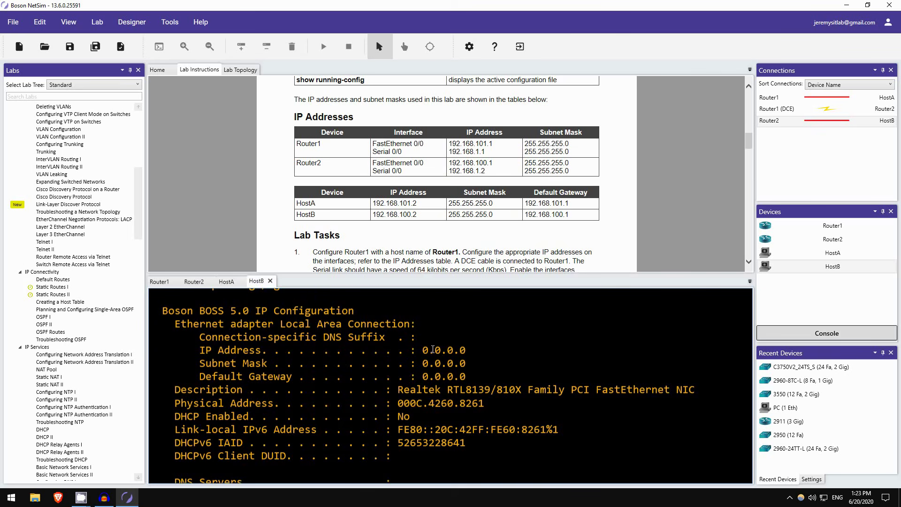
scroll(434, 350, "down", 1)
Step: On HostB, use ipconfig to assign the IP address 192.168.100.2 255.255.255.0 and the default gateway 192.168.100.1
type("i")
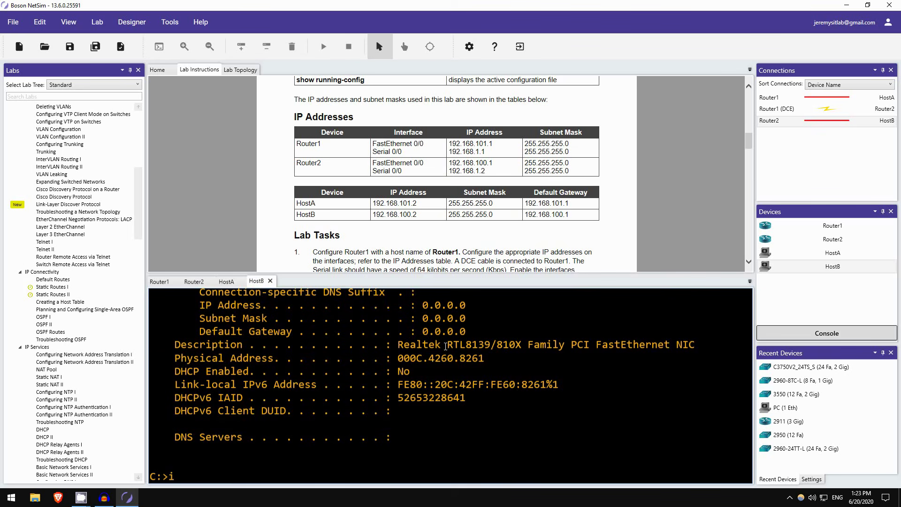
type("pconfig /ip 192.168.")
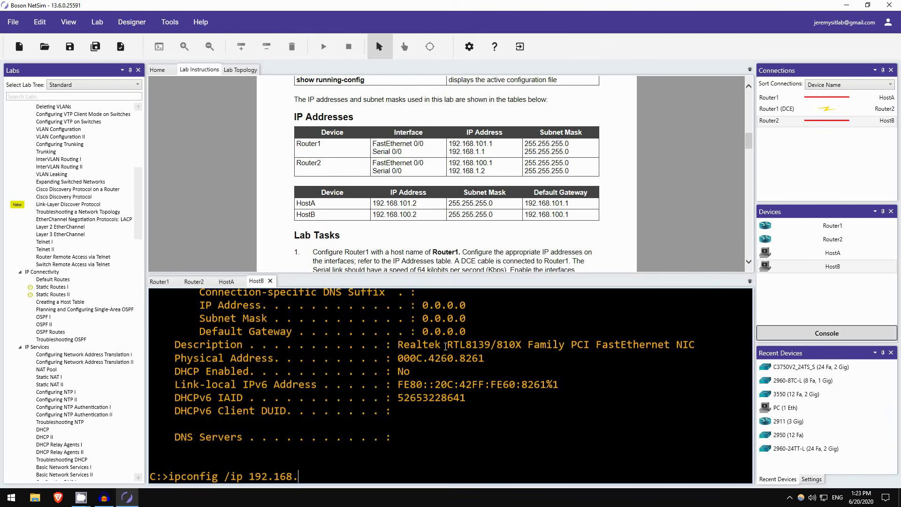
type("100.2 255.255.255.0")
key("Return")
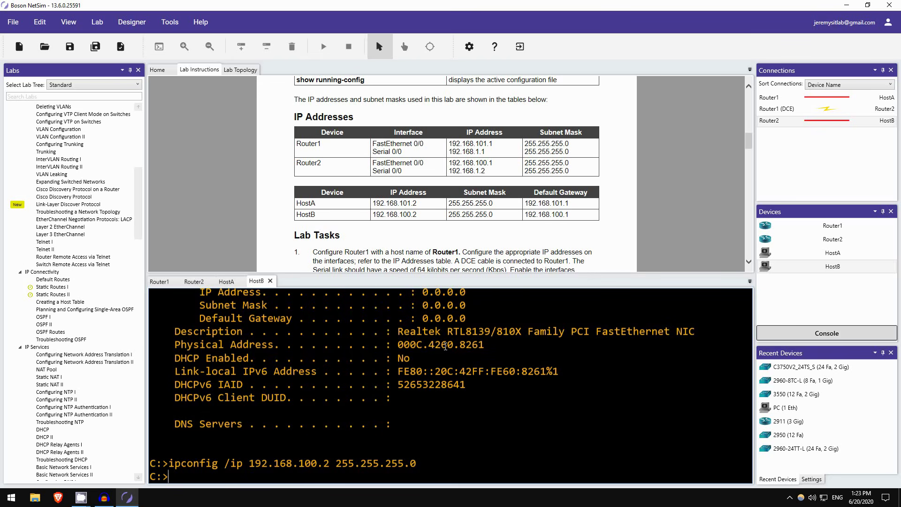
type("ipconfig /dg 192.168.100.1")
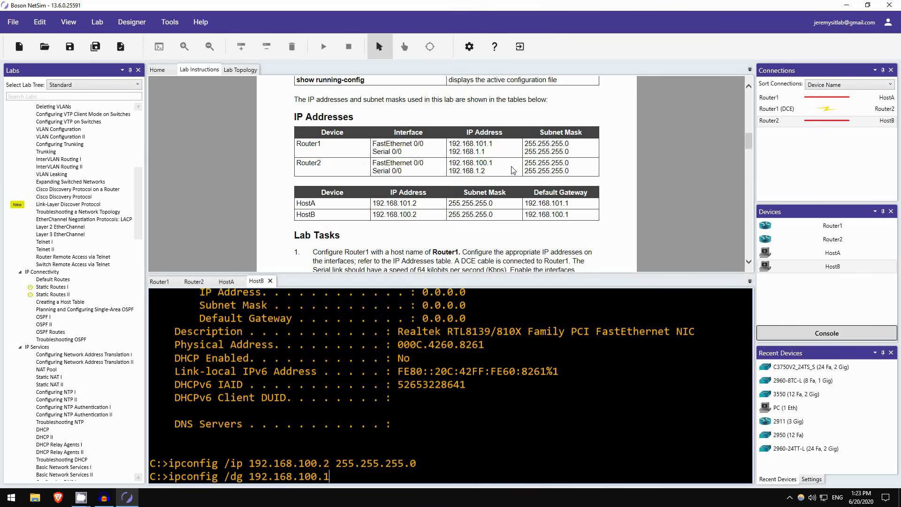
key("Return")
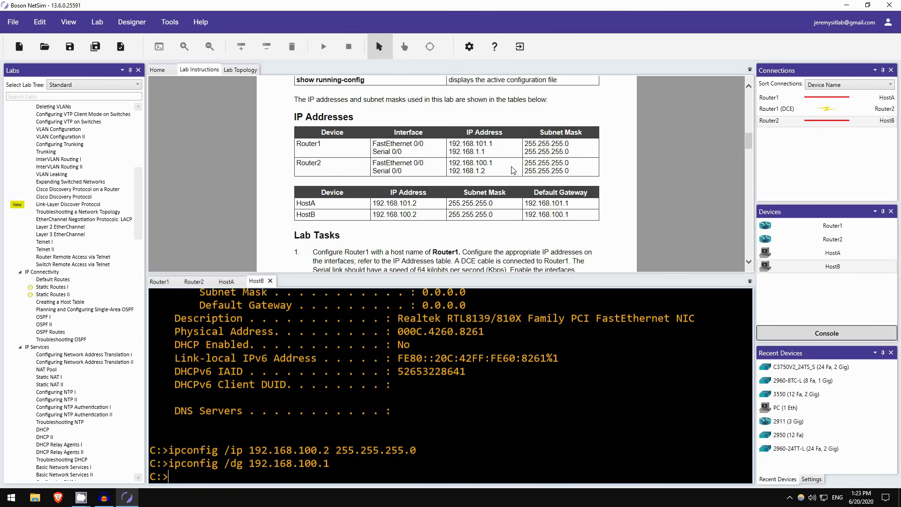
Step: Read the remaining lab tasks and check the static route entries in the routing tables shown on Router1's and Router2's consoles
scroll(196, 212, "down", 5)
scroll(218, 179, "down", 2)
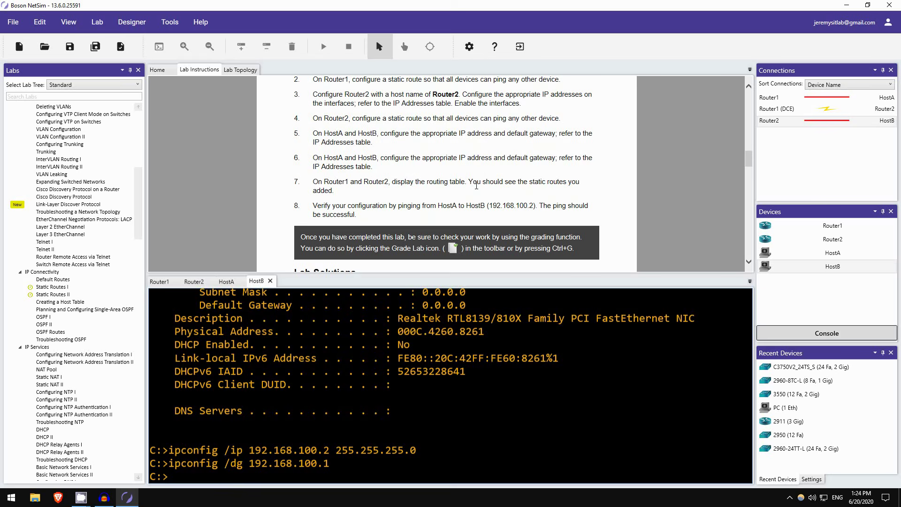
left_click(171, 278)
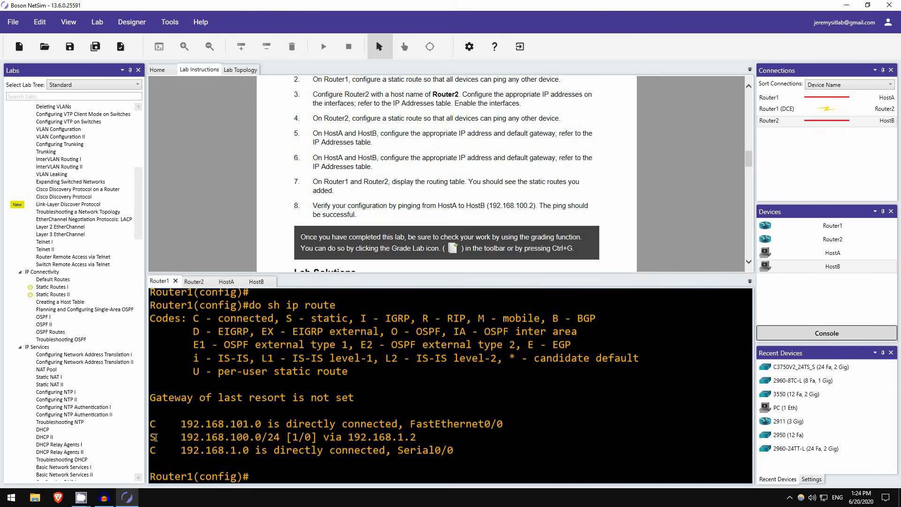
left_click(193, 281)
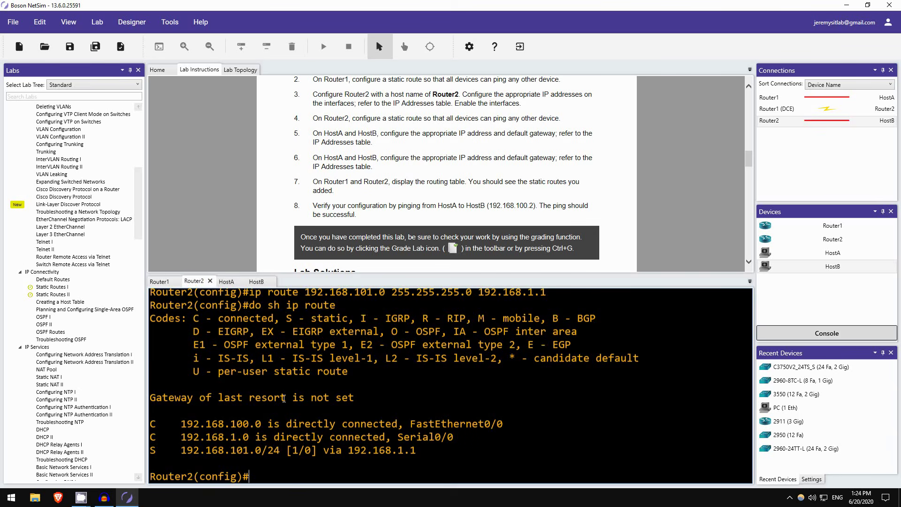
left_click_drag(181, 451, 421, 451)
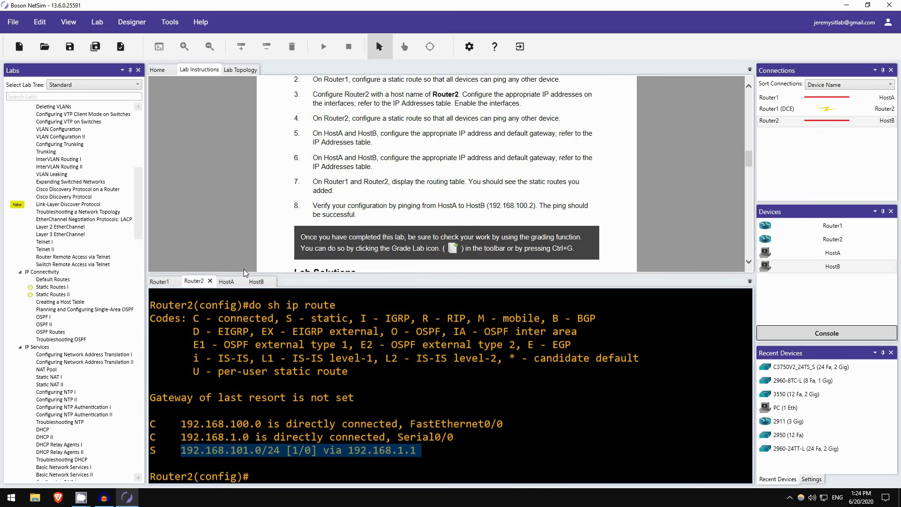
Step: From HostA's console, ping HostB at 192.168.100.2 to verify end-to-end connectivity
left_click(226, 281)
key("Return")
type("p")
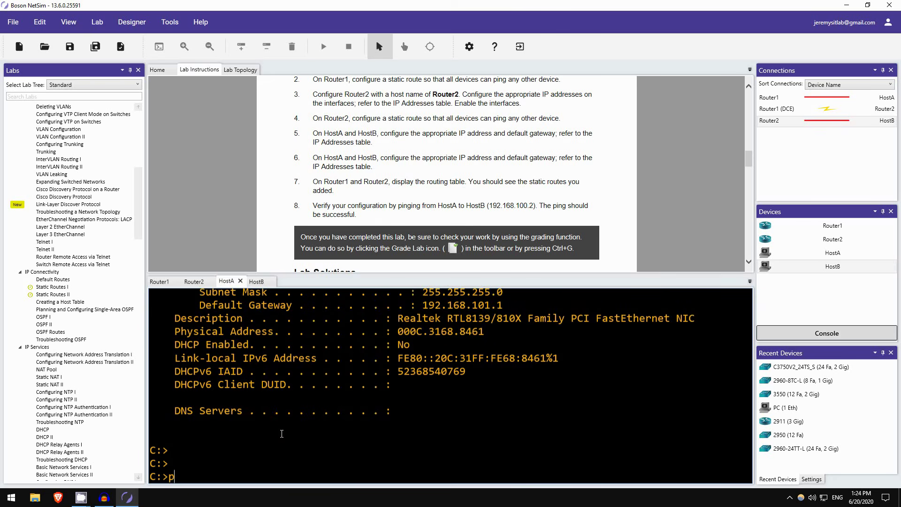
type("ing 192.168.100.2")
key("Return")
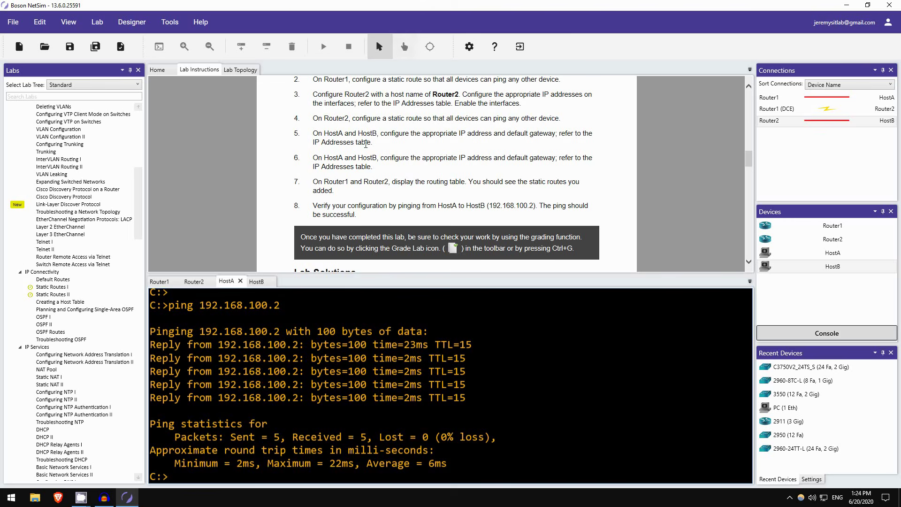
Step: Go over the lab tasks and the grading note, grade the Static Routes II lab and dismiss the result message
scroll(370, 145, "up", 1)
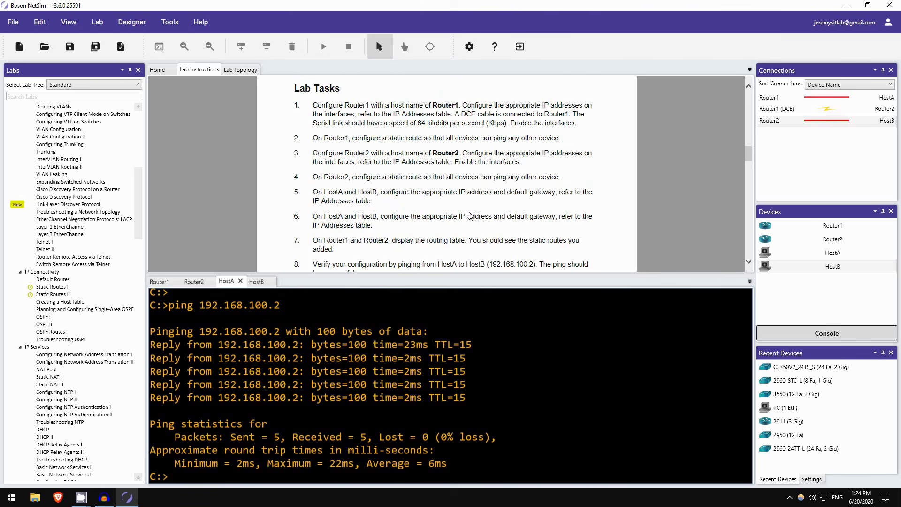
scroll(437, 152, "down", 1)
scroll(434, 149, "down", 3)
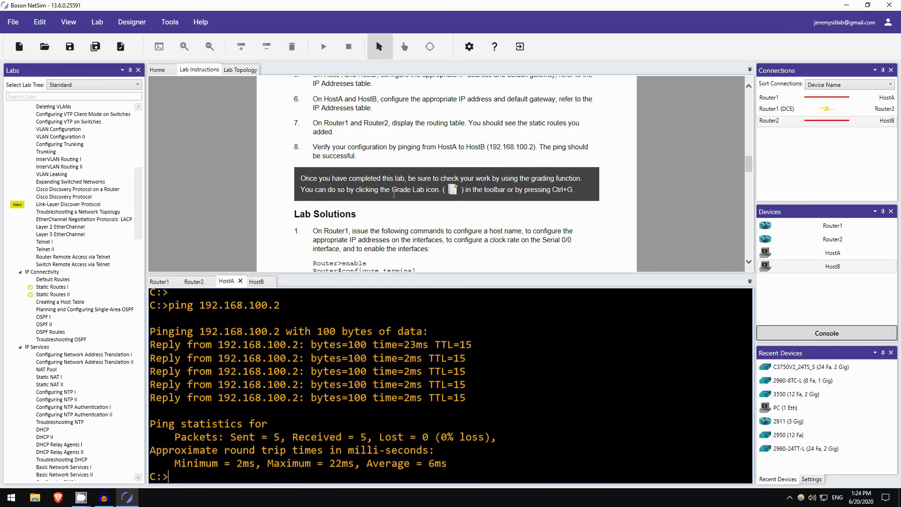
left_click(124, 48)
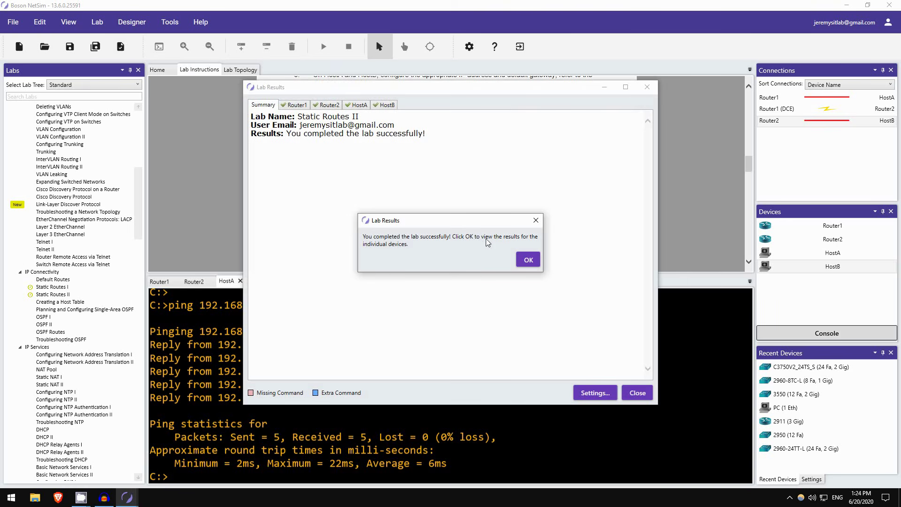
left_click(527, 260)
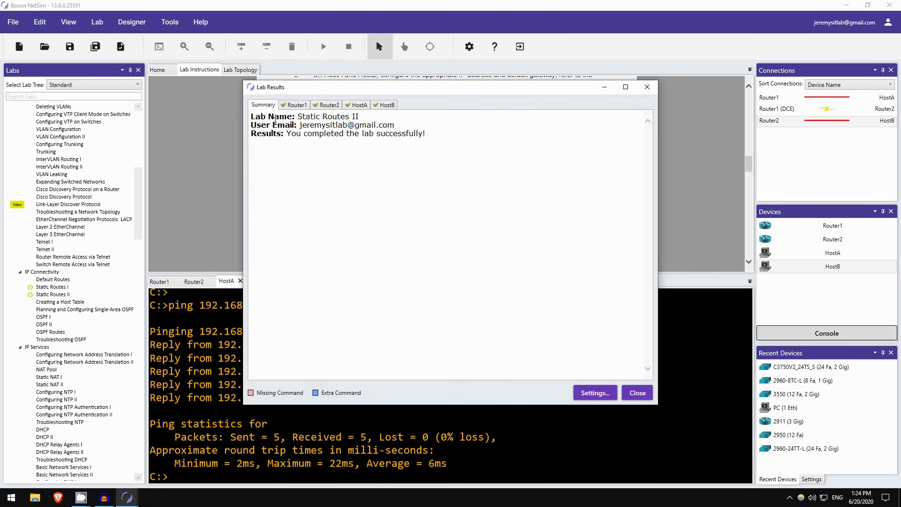
Step: Review the graded configurations of Router1, Router2, HostA and HostB in the lab results, and close the results
left_click(293, 106)
scroll(413, 192, "down", 12)
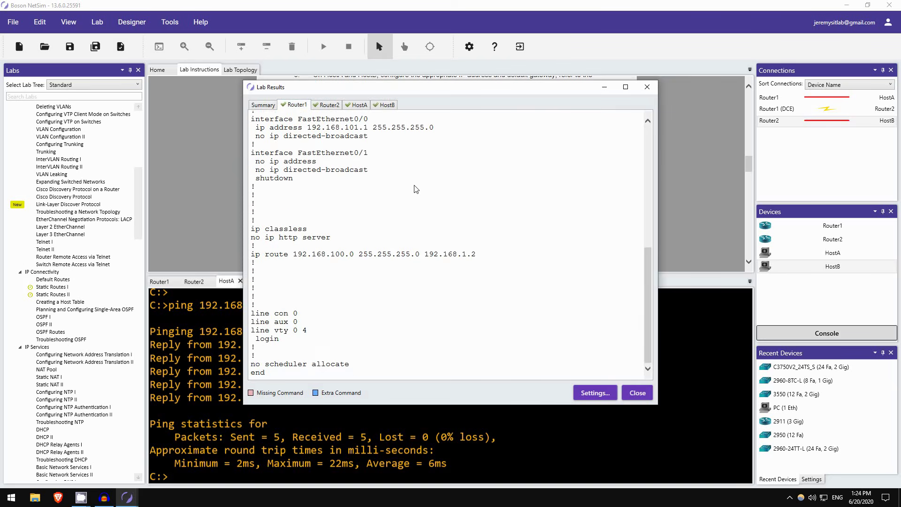
scroll(344, 323, "up", 10)
scroll(345, 322, "up", 3)
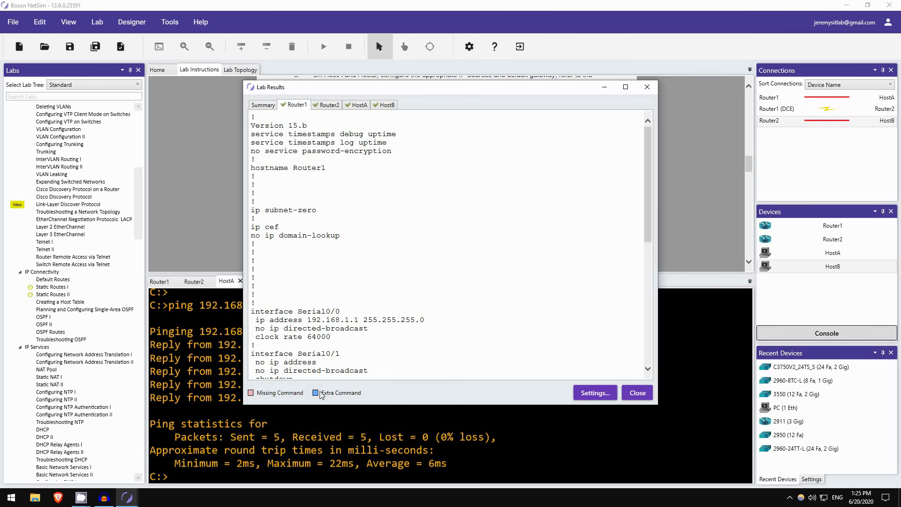
left_click(329, 105)
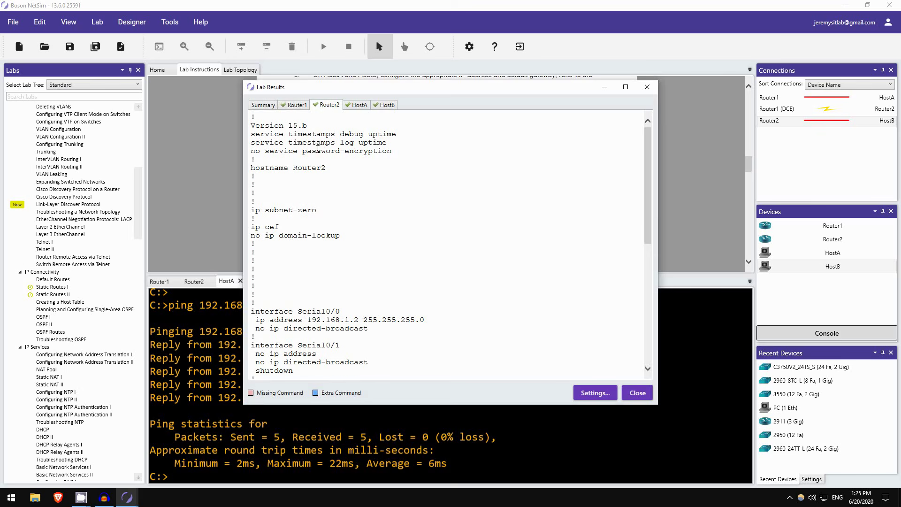
scroll(294, 317, "down", 6)
scroll(294, 318, "up", 6)
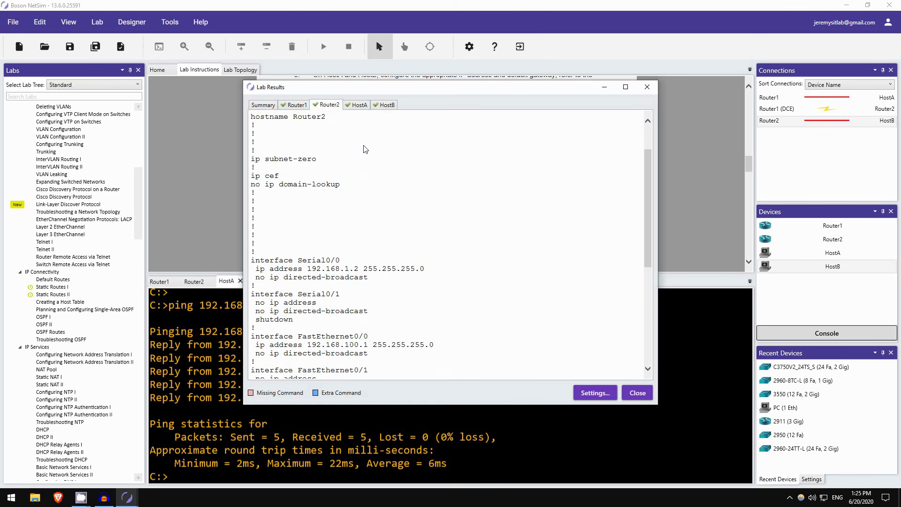
left_click(359, 105)
scroll(345, 233, "down", 5)
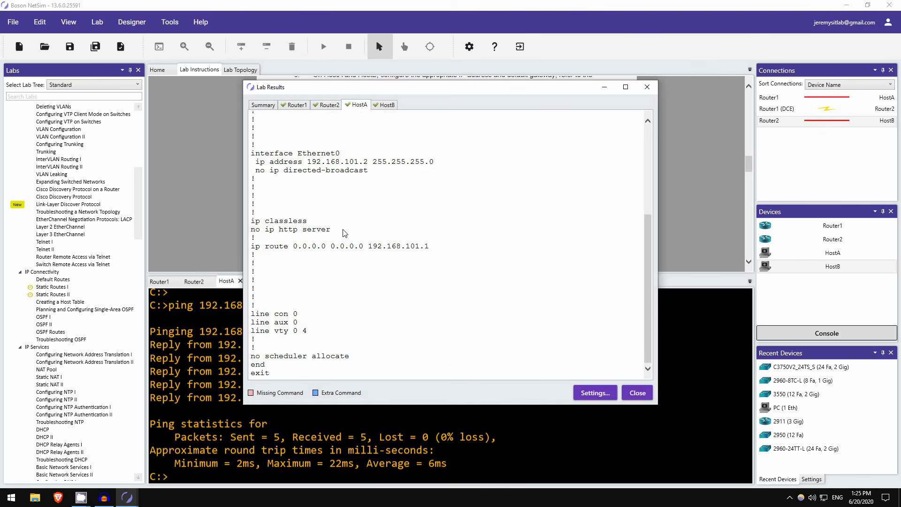
left_click(389, 105)
scroll(382, 203, "down", 5)
left_click(637, 393)
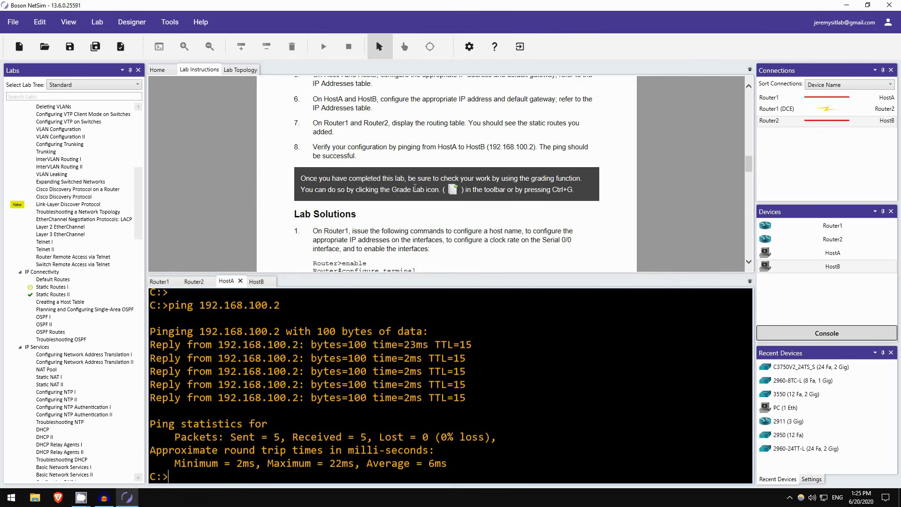
Step: Look through the Lab Solutions, from the Router1 and Router2 commands to the sample routing tables and configuration script
scroll(414, 188, "down", 3)
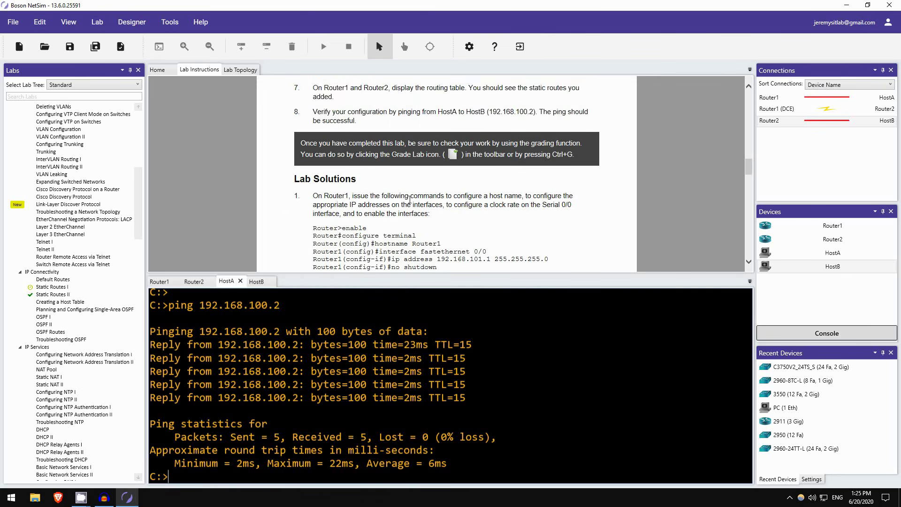
scroll(339, 179, "down", 15)
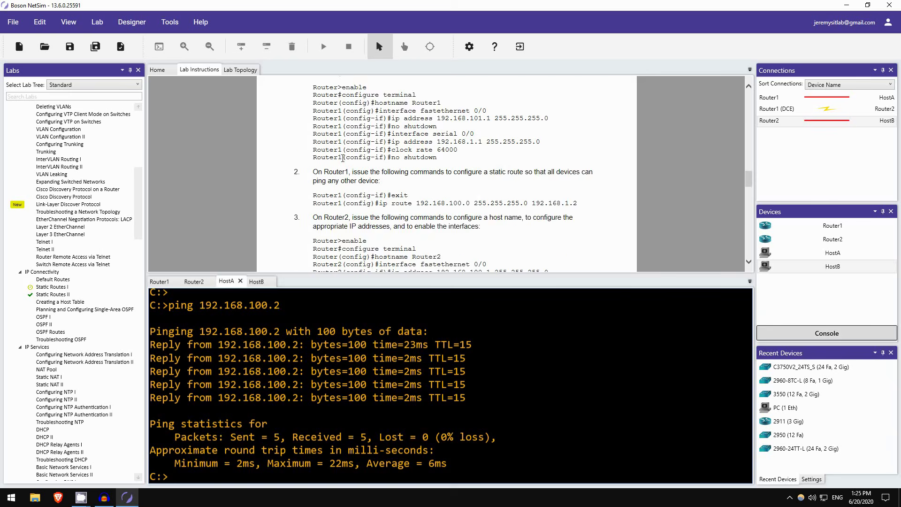
scroll(357, 135, "down", 3)
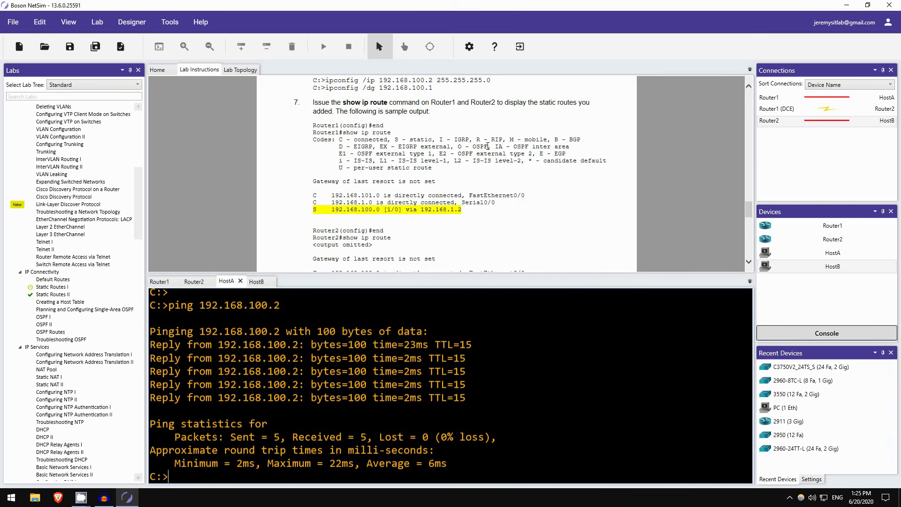
scroll(413, 188, "down", 5)
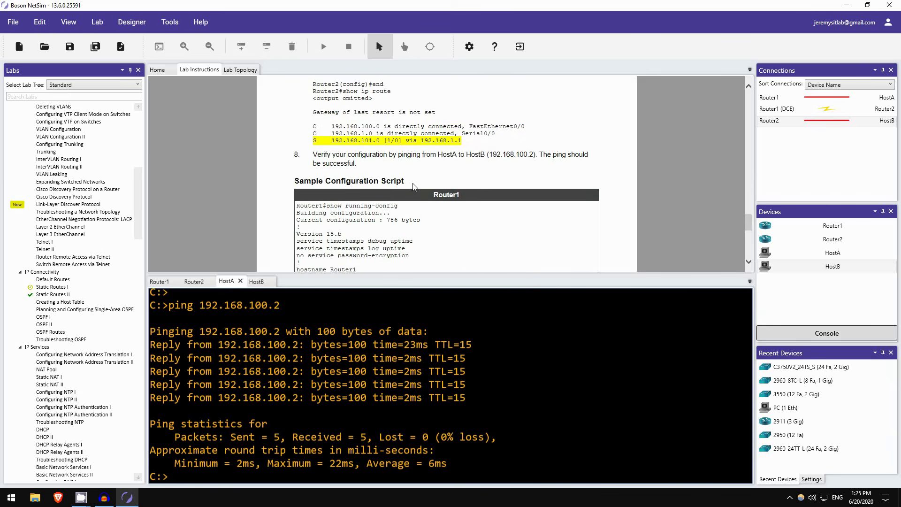
scroll(401, 190, "up", 12)
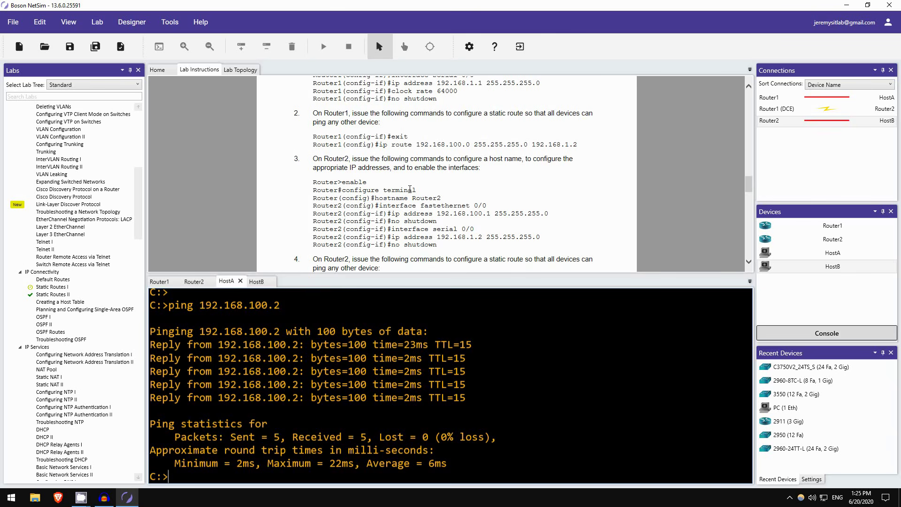
Step: Browse the CCNA 200-301 labs from the top of the lab tree, through Network Fundamentals, Network Access and IP Connectivity
scroll(95, 211, "up", 13)
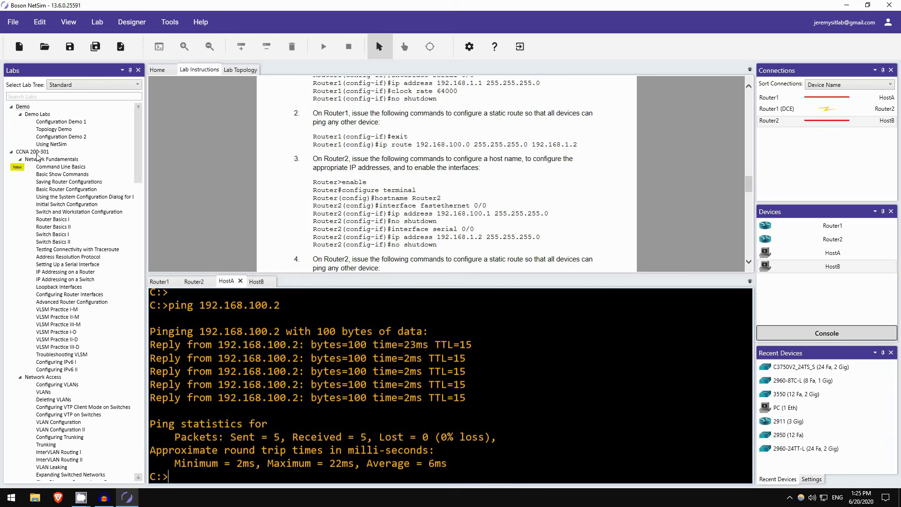
left_click(39, 154)
left_click(44, 161)
scroll(107, 157, "down", 20)
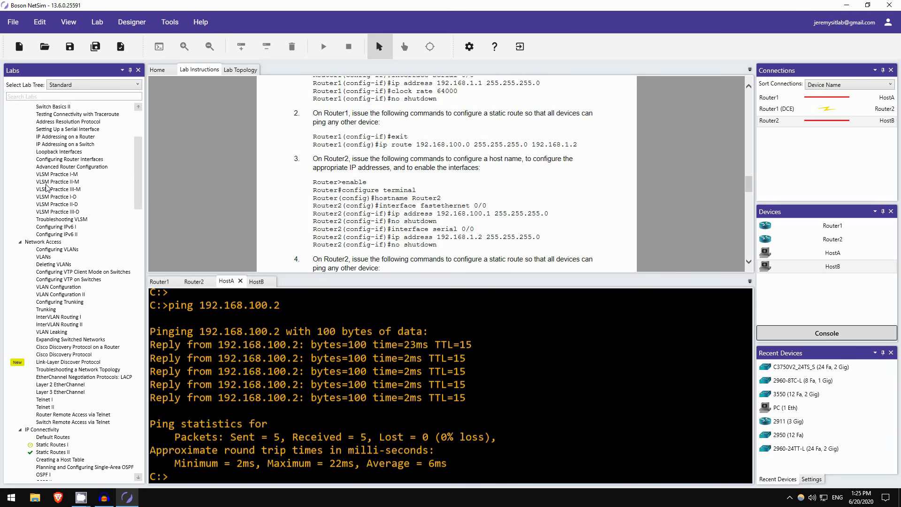